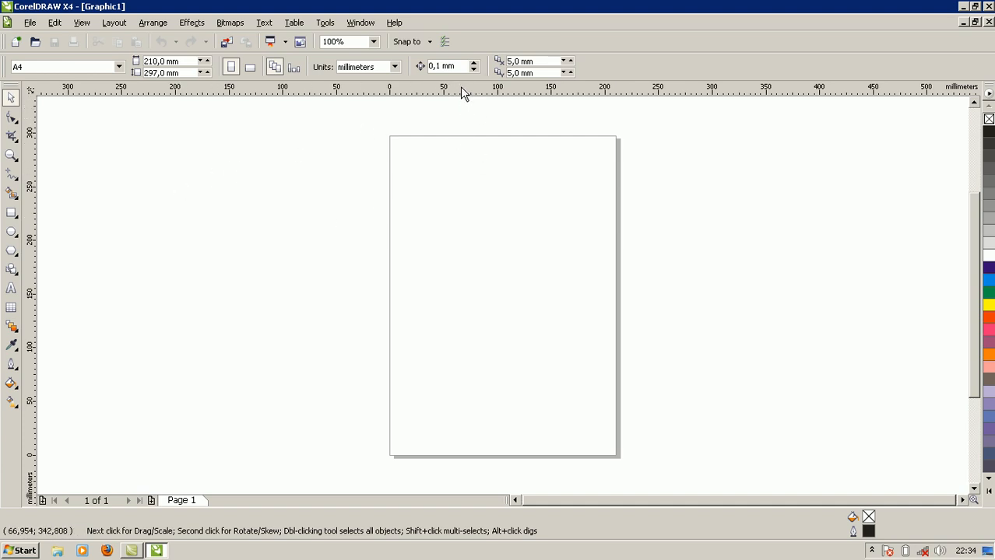
- Place horizontal guidelines at about 250 mm and 100 mm and a vertical guideline at about 26 mm on the page
left_click_drag(461, 88, 465, 188)
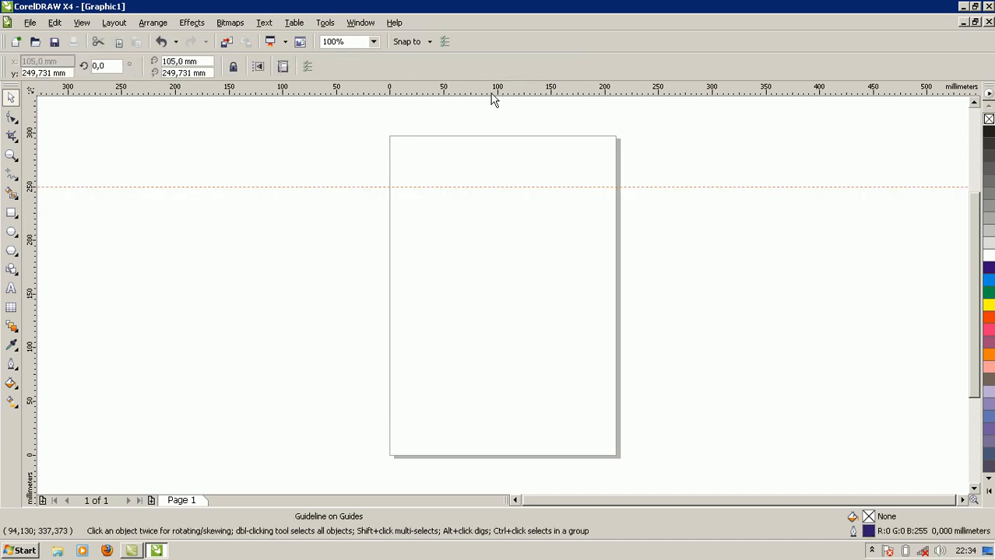
left_click_drag(490, 91, 514, 347)
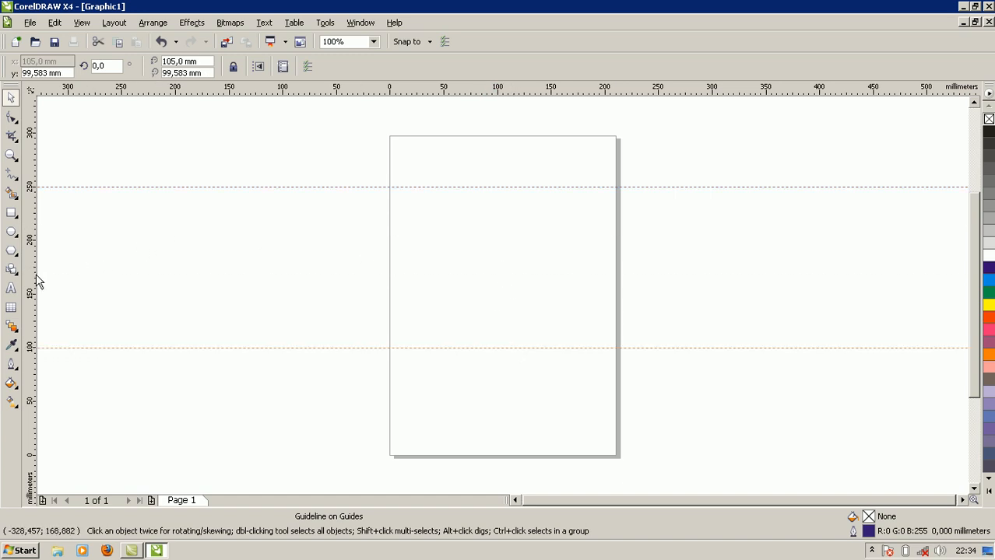
left_click_drag(35, 277, 418, 272)
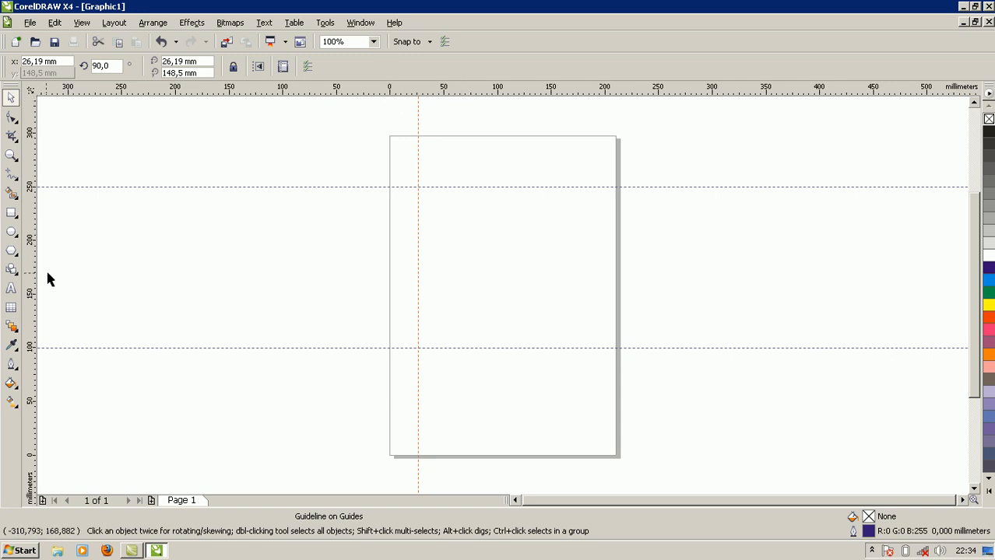
- Dismiss the antivirus update notice and place a second vertical guideline at about 176 mm near the page's right side
left_click_drag(37, 281, 579, 226)
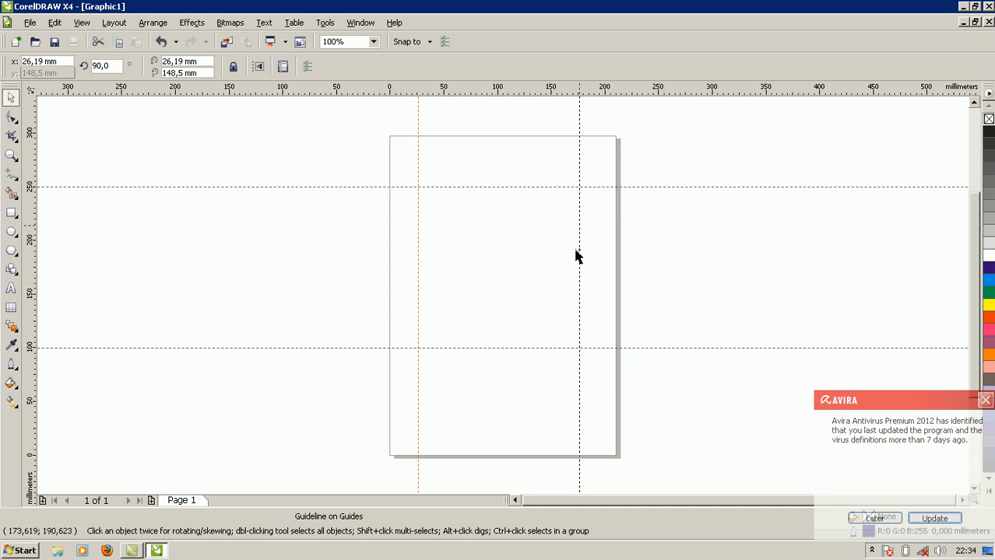
key("Delete")
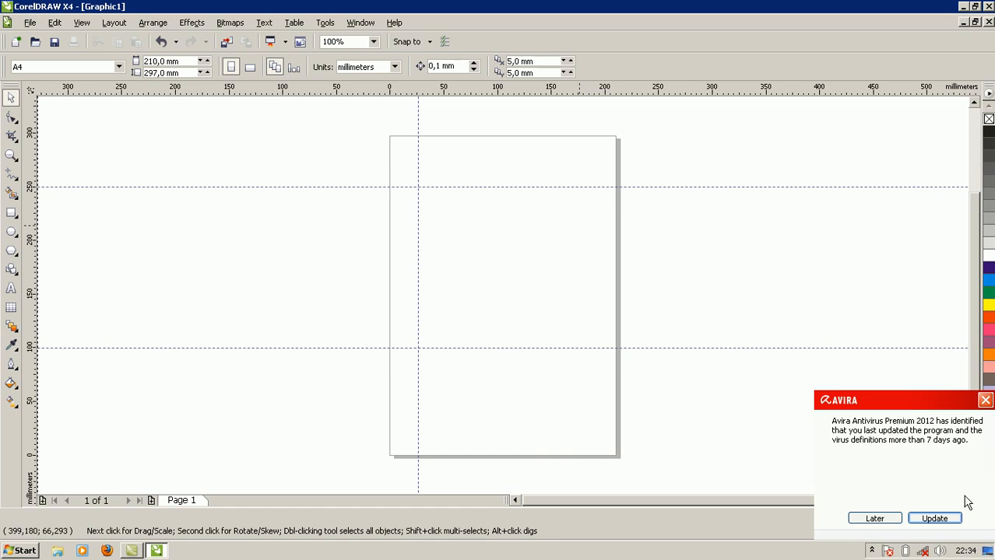
left_click(985, 401)
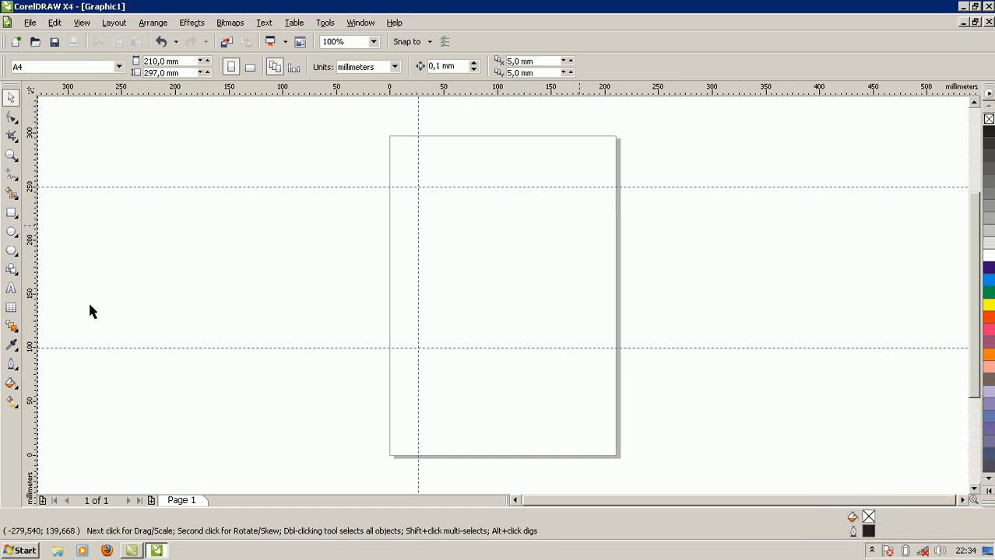
left_click_drag(585, 147, 580, 193)
left_click_drag(35, 333, 206, 325)
left_click_drag(32, 327, 501, 304)
key("Delete")
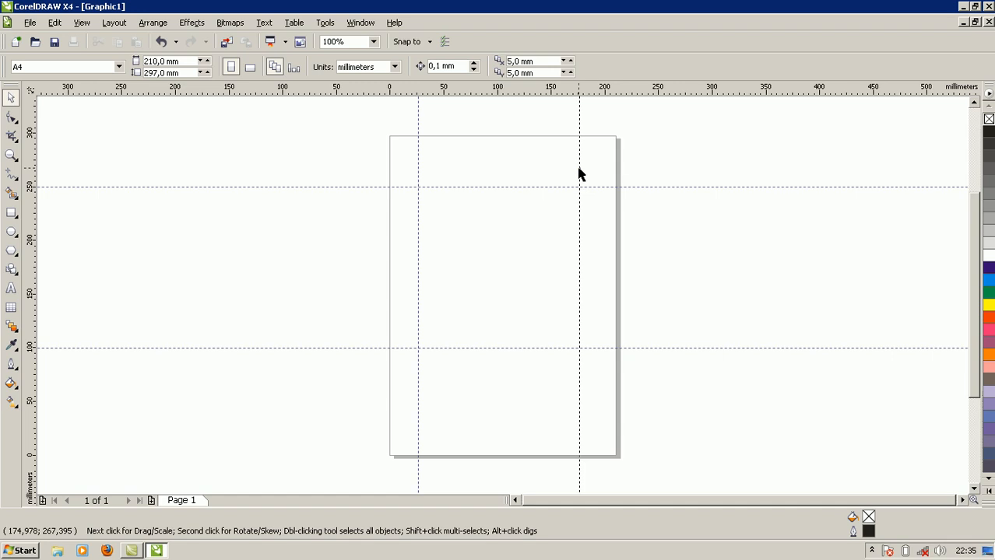
left_click(588, 252)
left_click(534, 299)
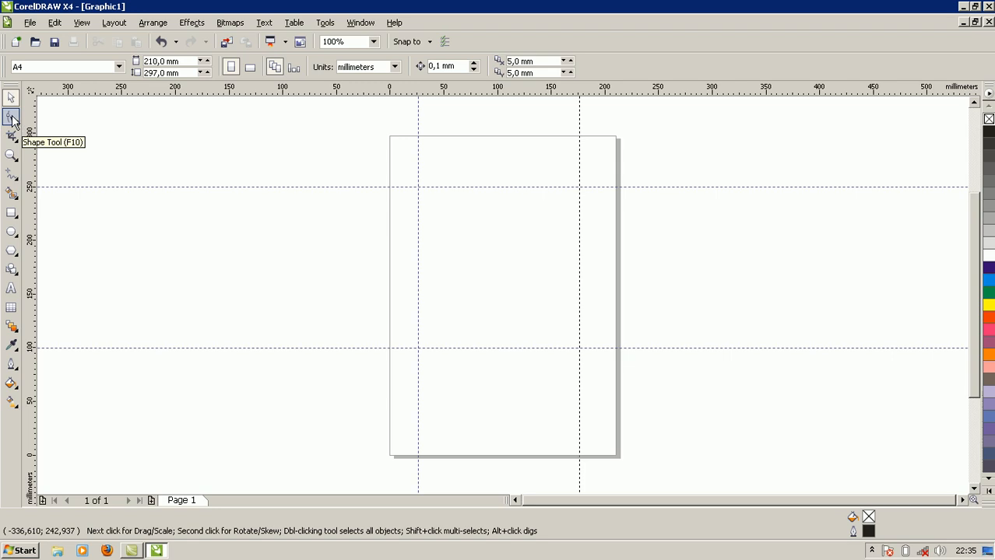
- Draw a closed square about 150 mm wide through the four guideline intersections with the Bezier tool and fill it with 40% Black
left_click(13, 181)
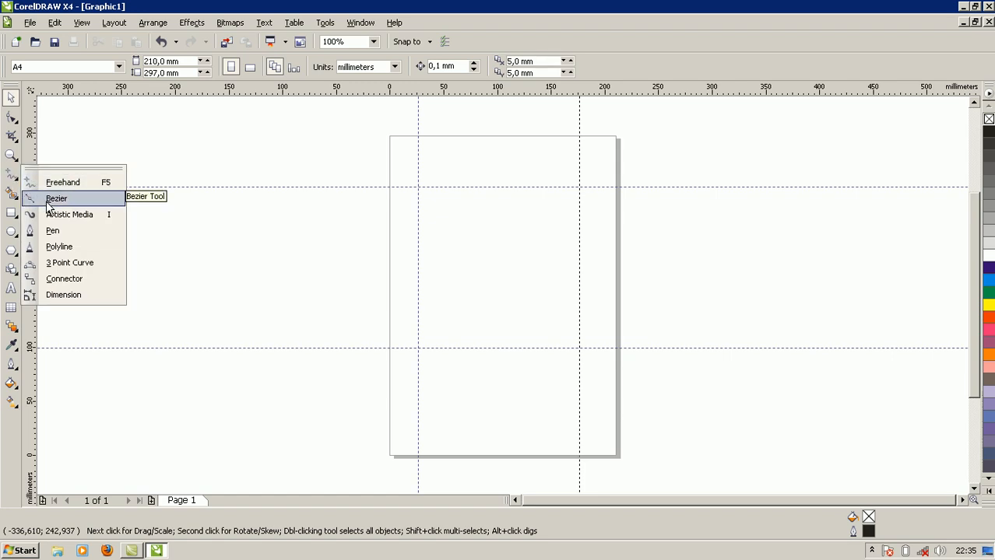
left_click(56, 200)
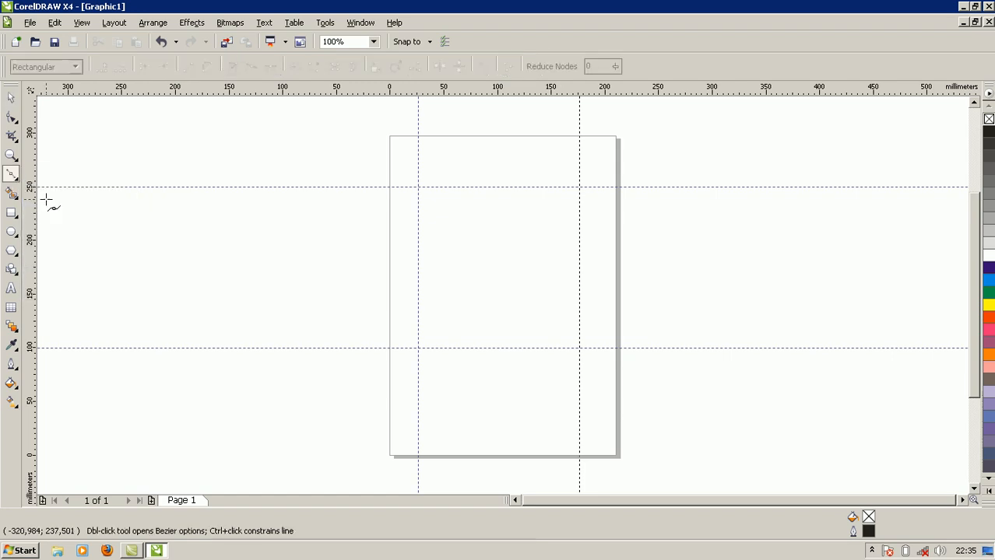
left_click(418, 187)
left_click(418, 348)
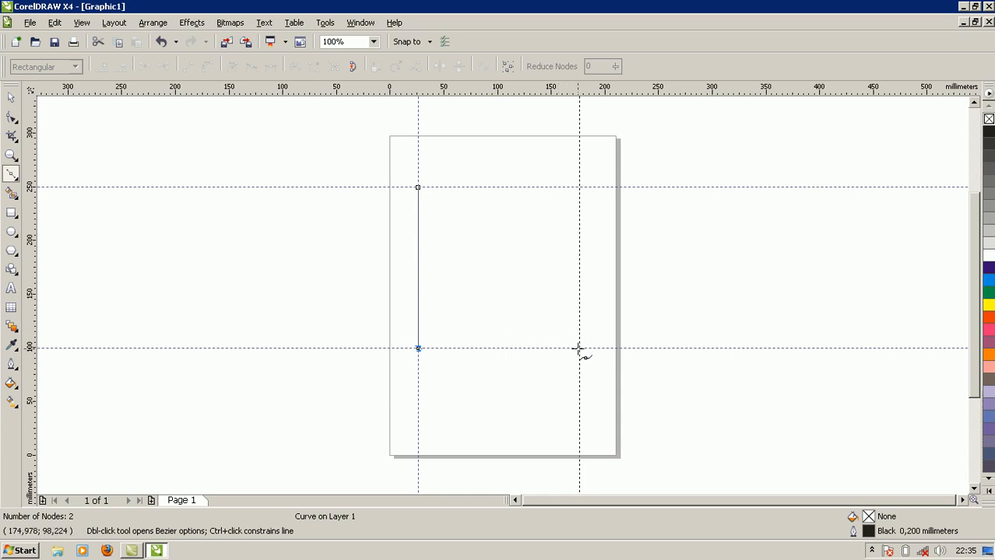
left_click(579, 348)
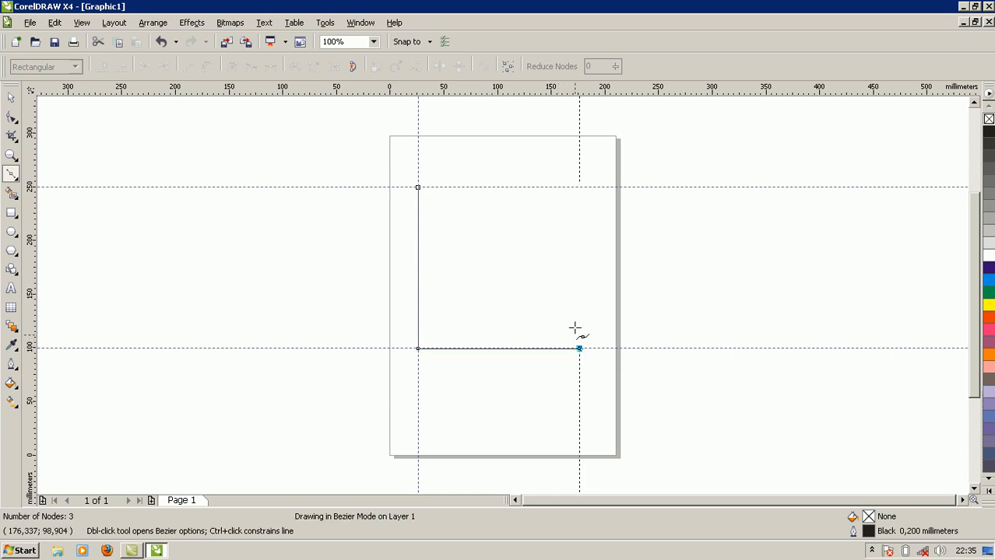
left_click(579, 187)
left_click(418, 188)
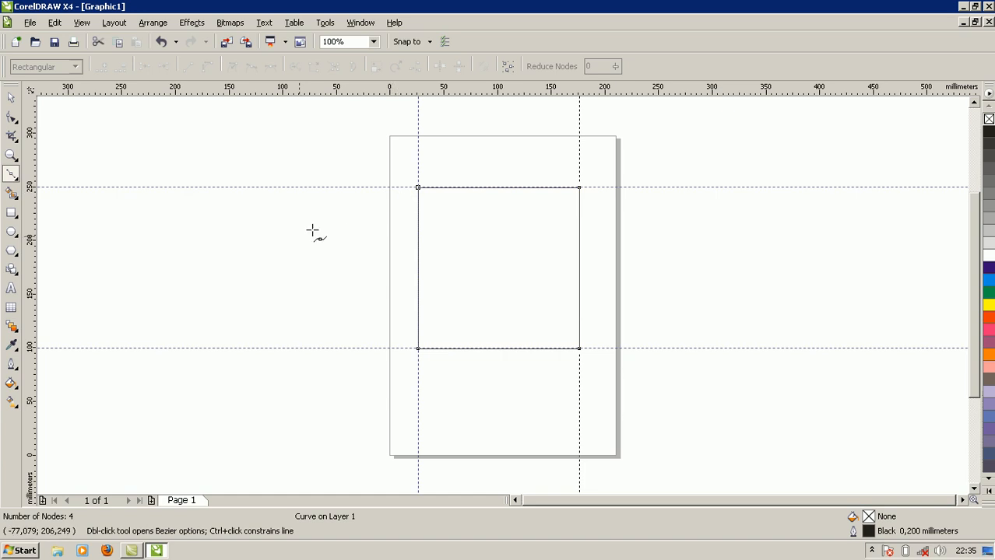
left_click(989, 207)
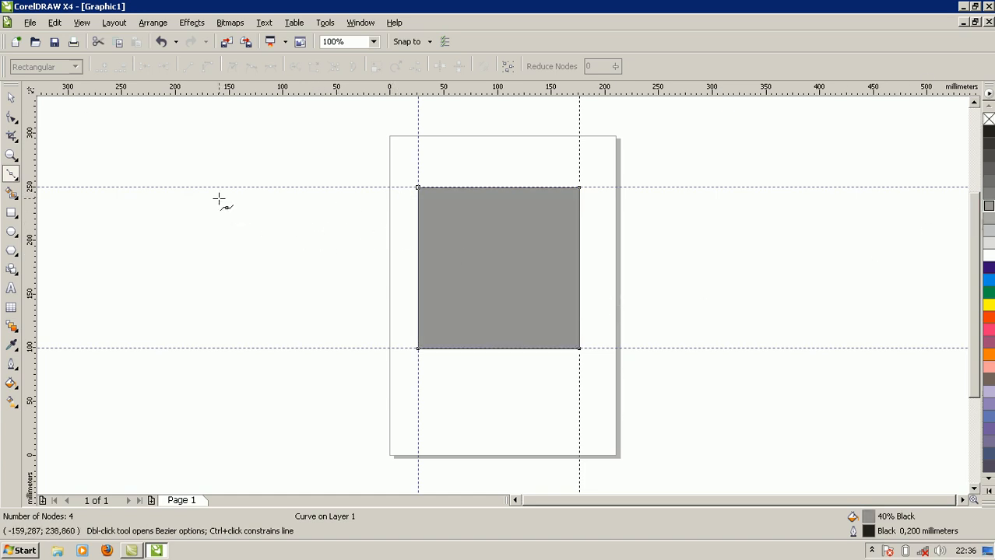
- Duplicate the gray square and place the copy outside the page, to the left of the original
left_click(11, 97)
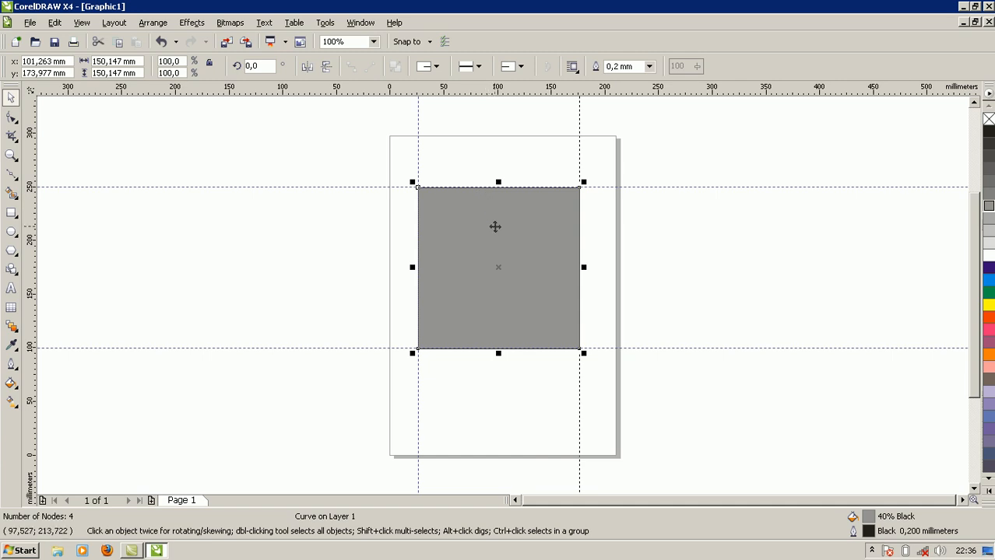
left_click_drag(493, 220, 119, 311)
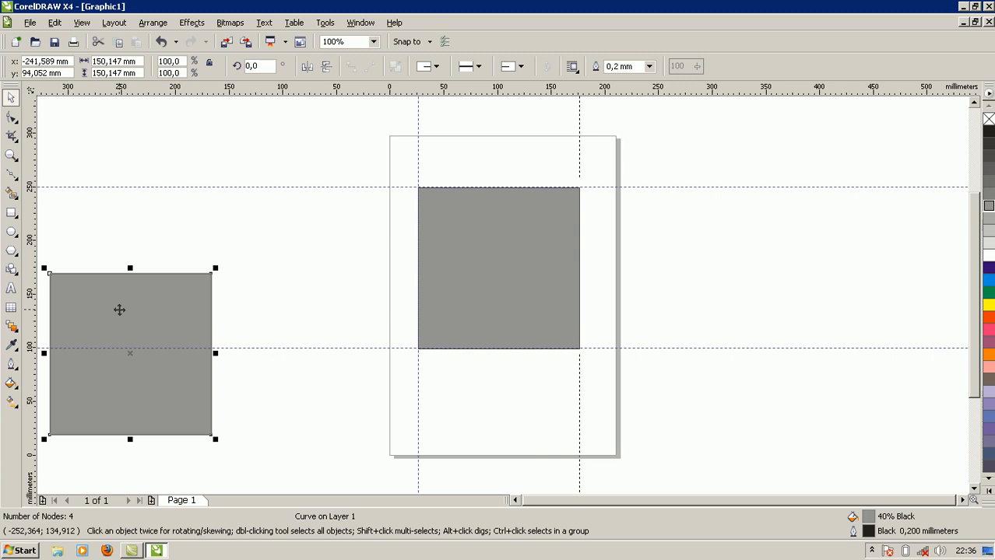
left_click(318, 270)
- Stretch the square on the page downward to a height of about 181 mm, keeping its top edge in place
left_click(541, 245)
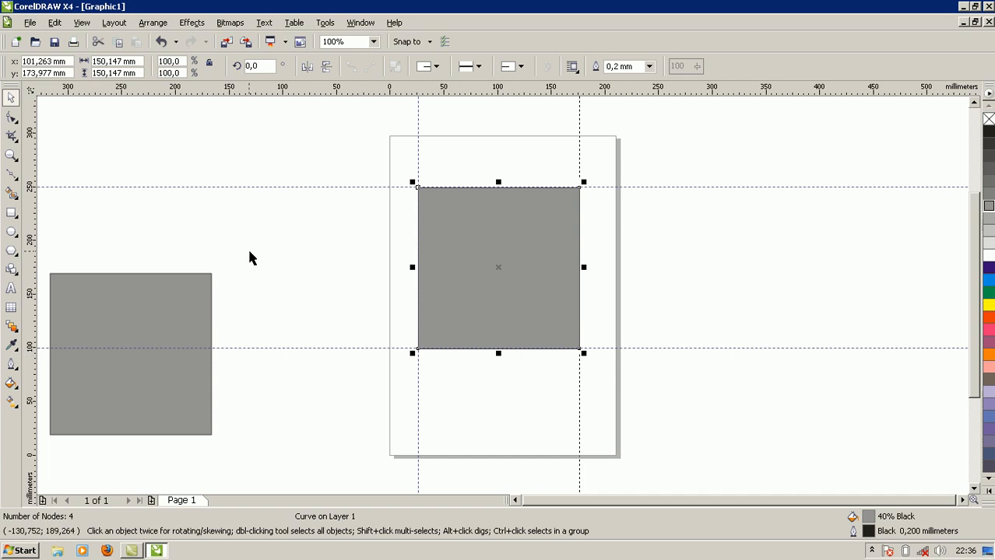
left_click(11, 121)
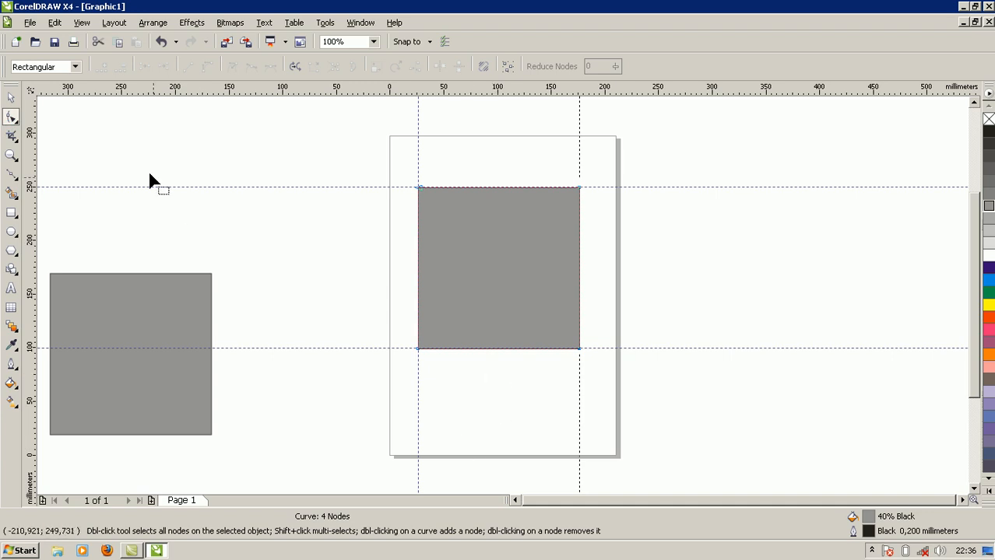
left_click(11, 97)
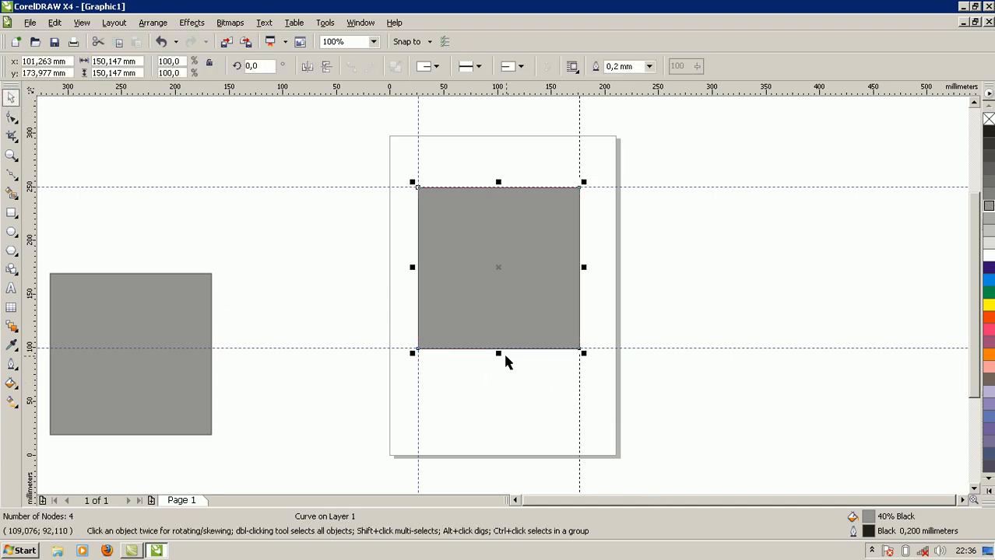
left_click_drag(498, 354, 505, 387)
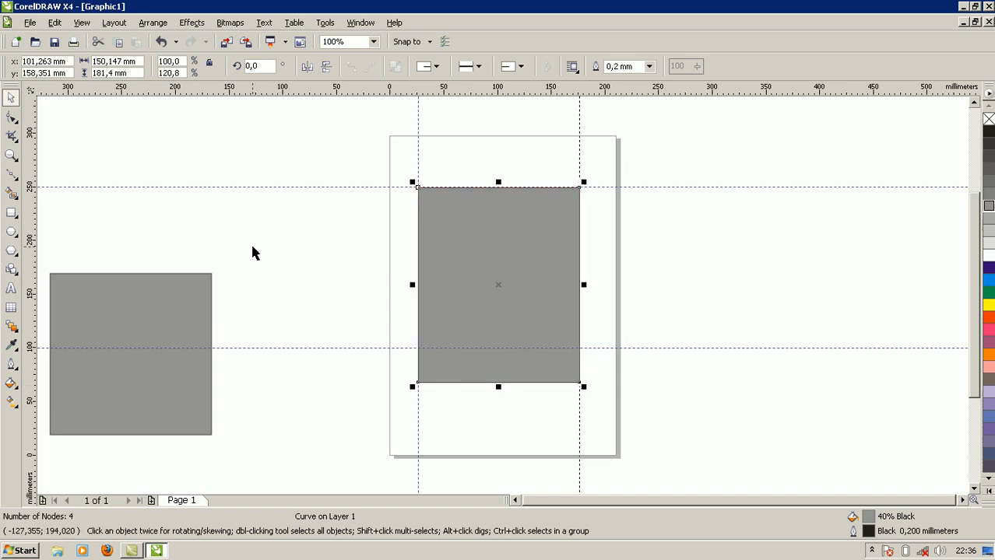
- Convert the bottom and top edges of the gray rectangle on the page to curves and bow both slightly outward
left_click(10, 118)
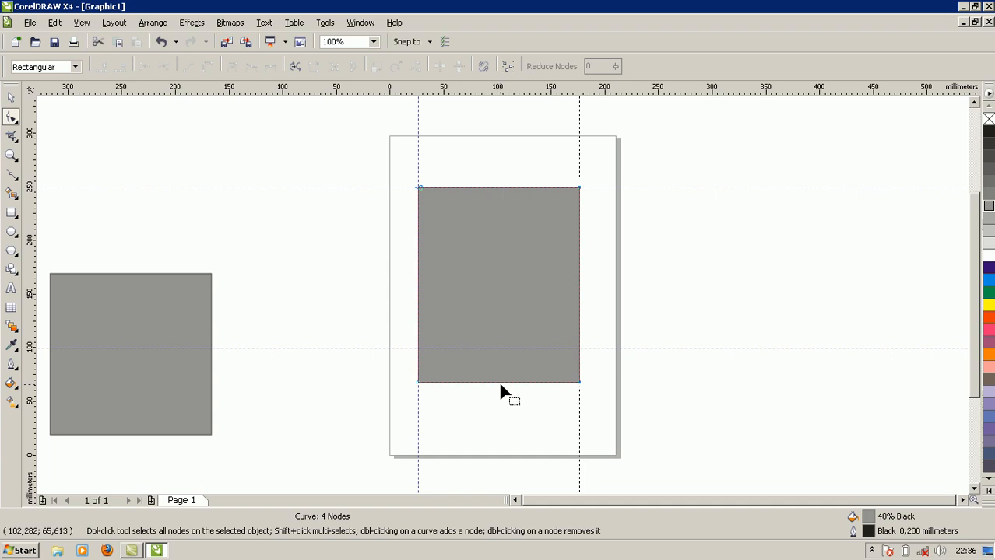
left_click(500, 383)
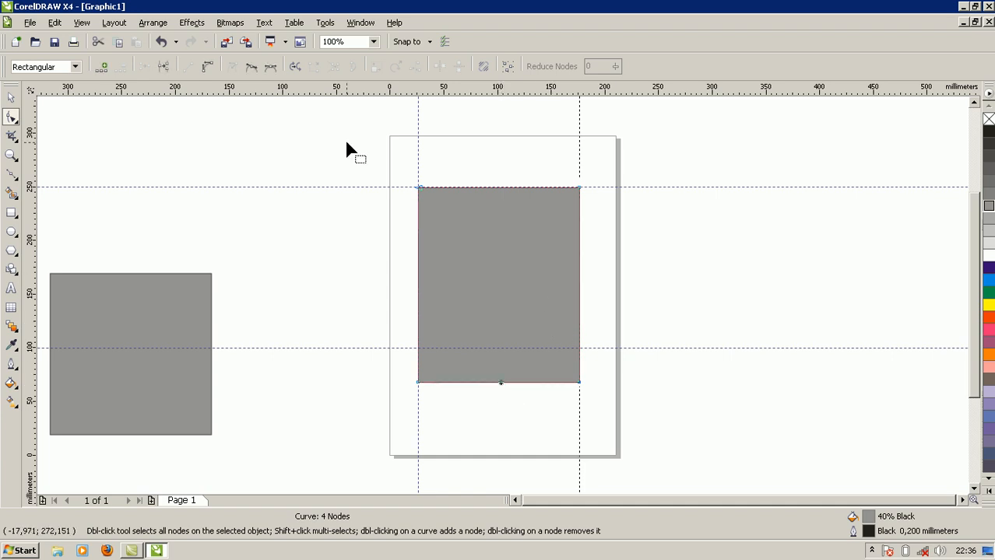
left_click(207, 68)
left_click_drag(501, 382, 502, 393)
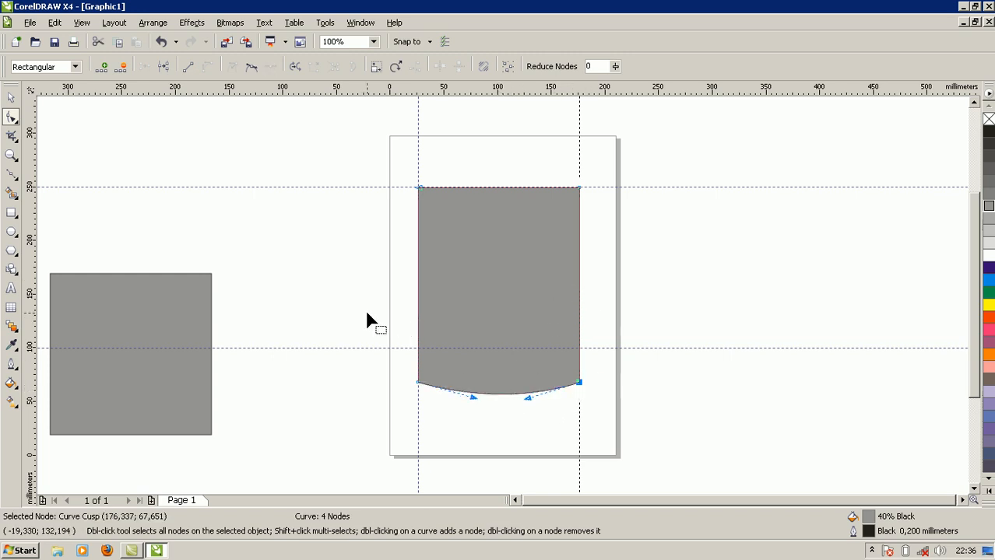
left_click(499, 188)
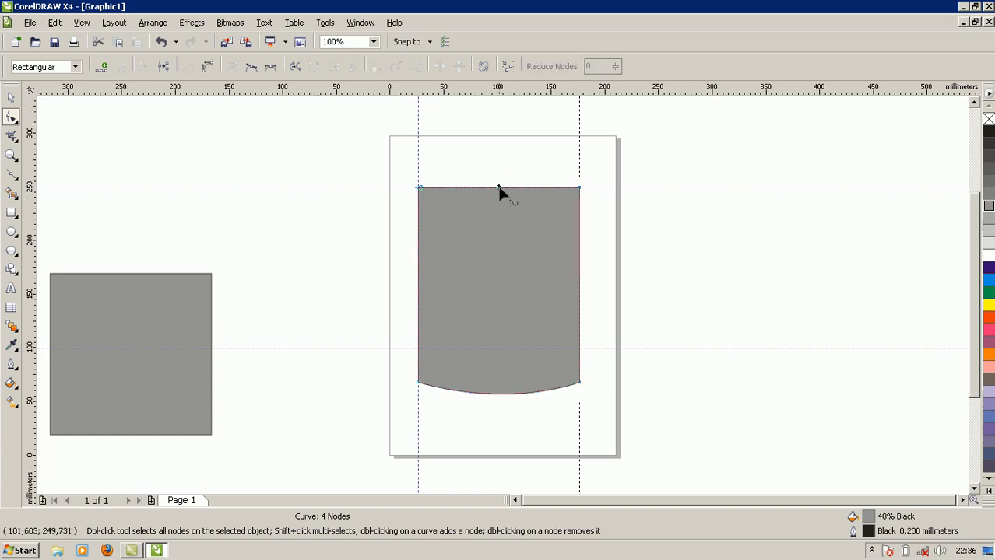
left_click(208, 67)
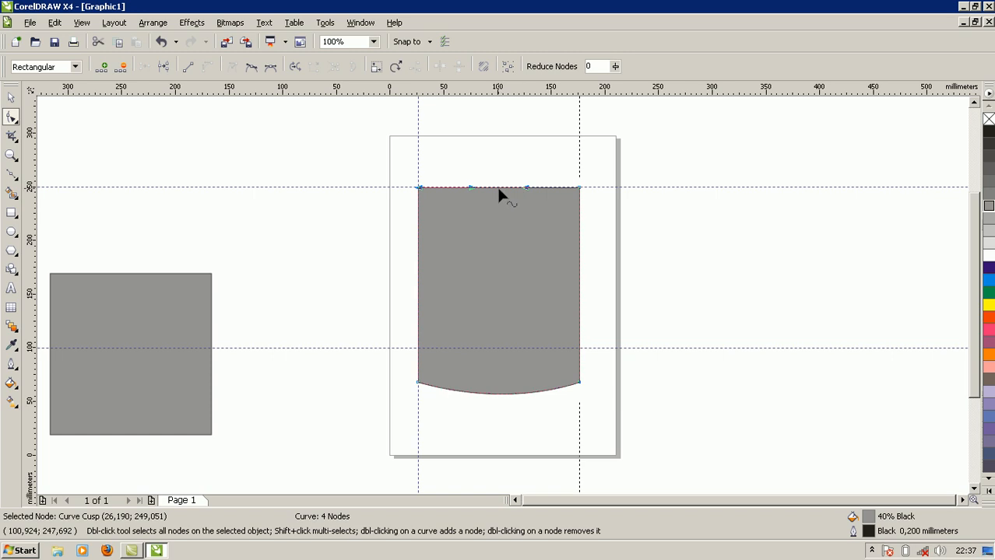
left_click_drag(499, 190, 484, 170)
left_click(515, 212)
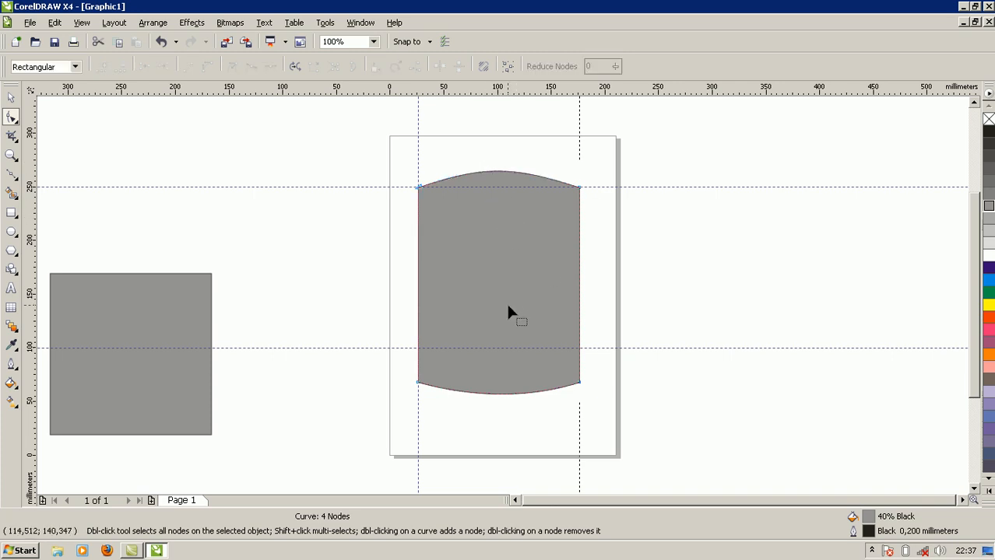
- Convert the left and right edges of the gray shape on the page to curves and bow both slightly inward
left_click(417, 348)
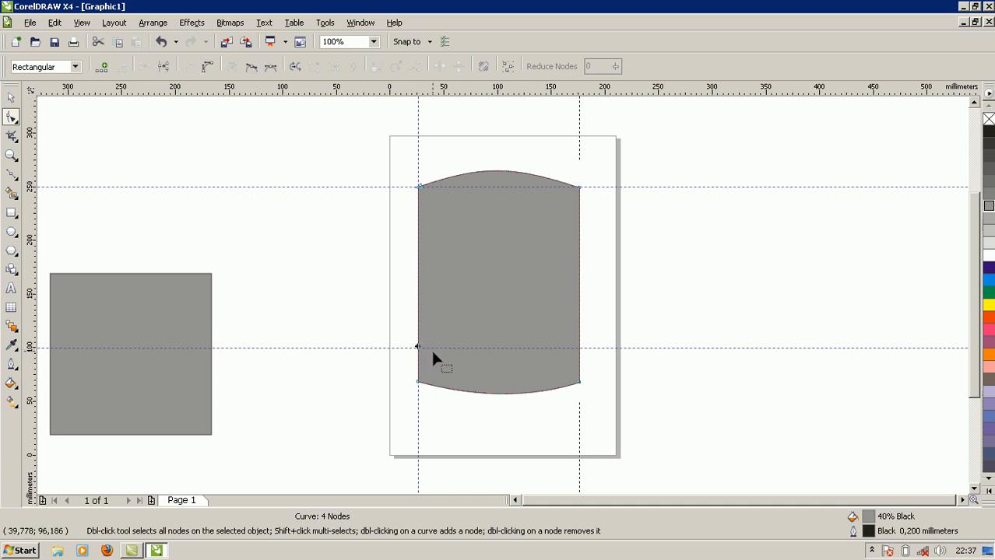
left_click(207, 70)
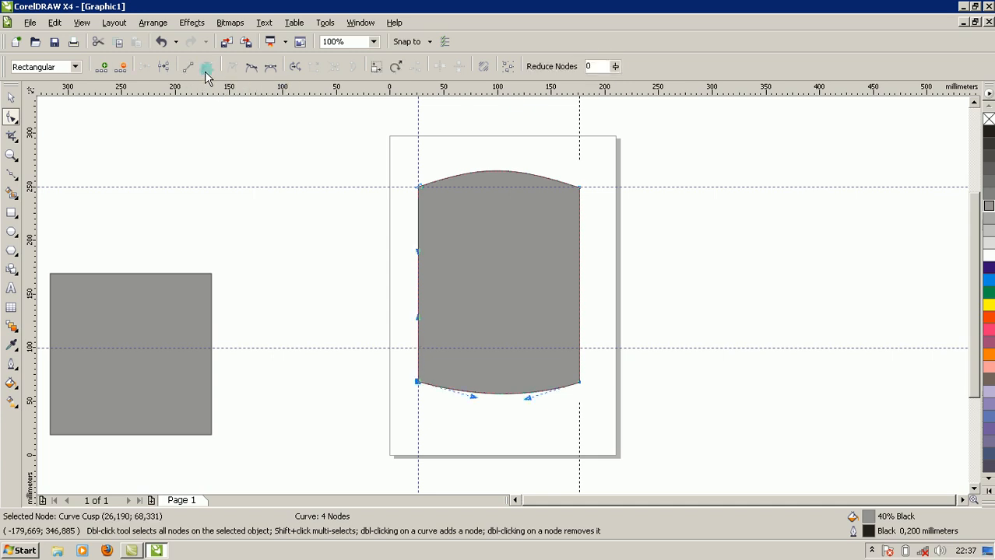
left_click_drag(417, 300, 425, 295)
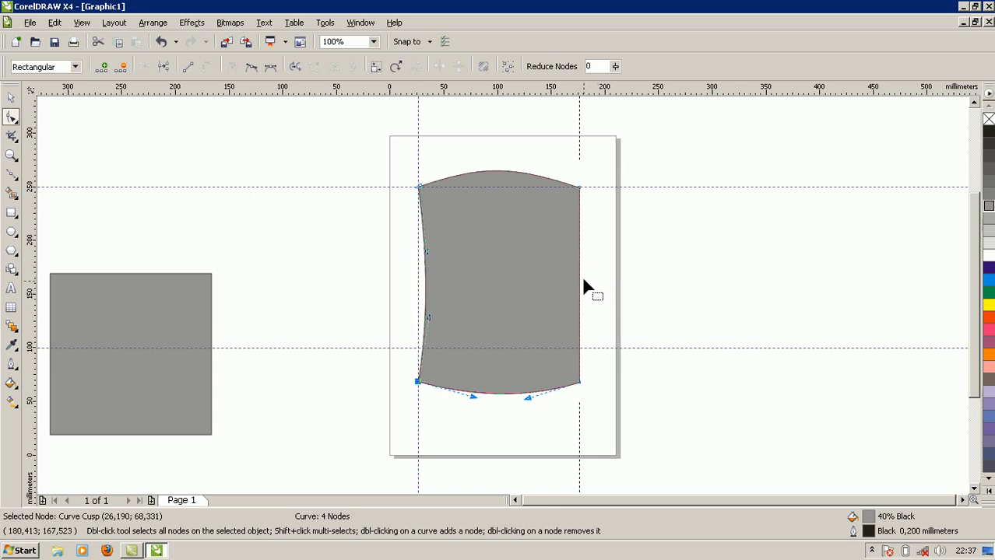
left_click(580, 347)
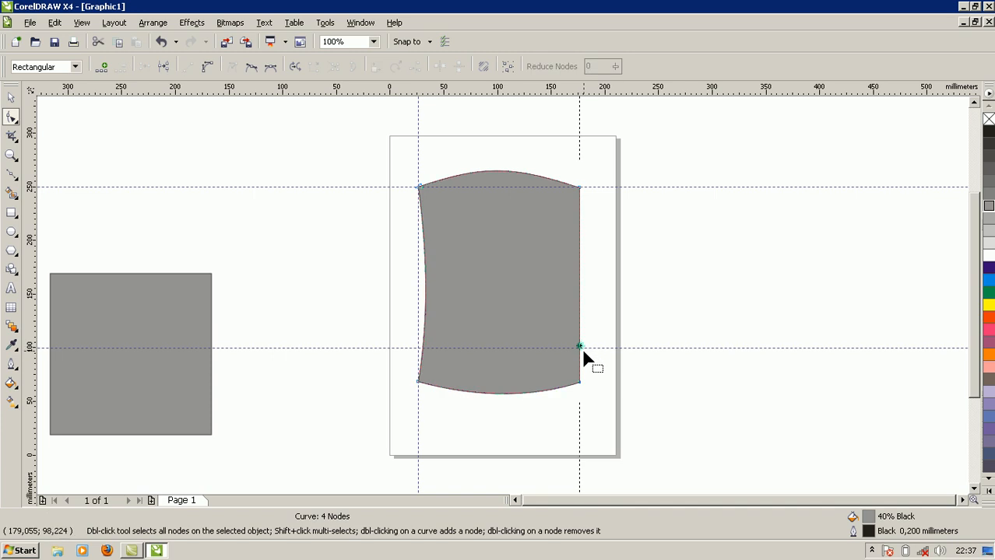
left_click(207, 69)
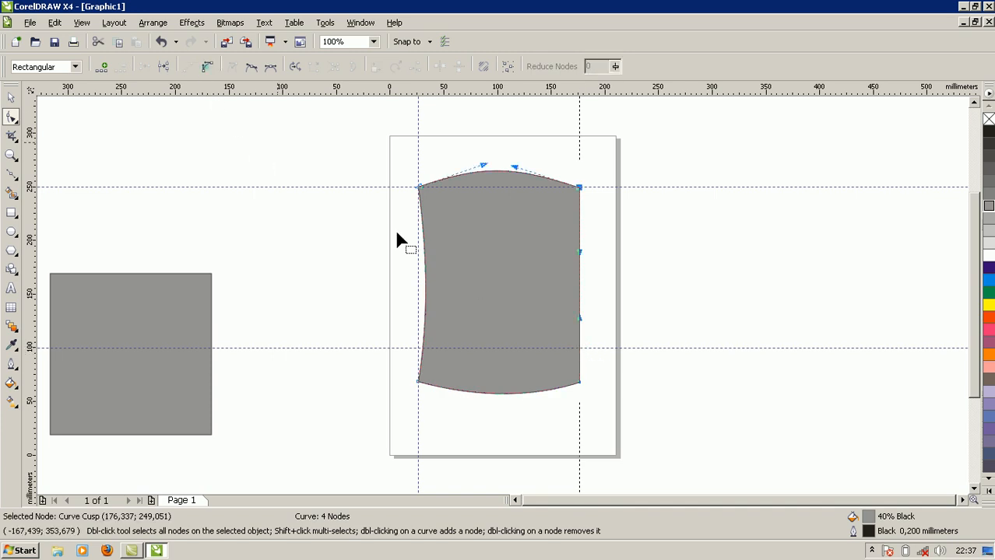
left_click_drag(582, 298, 574, 299)
left_click(607, 283)
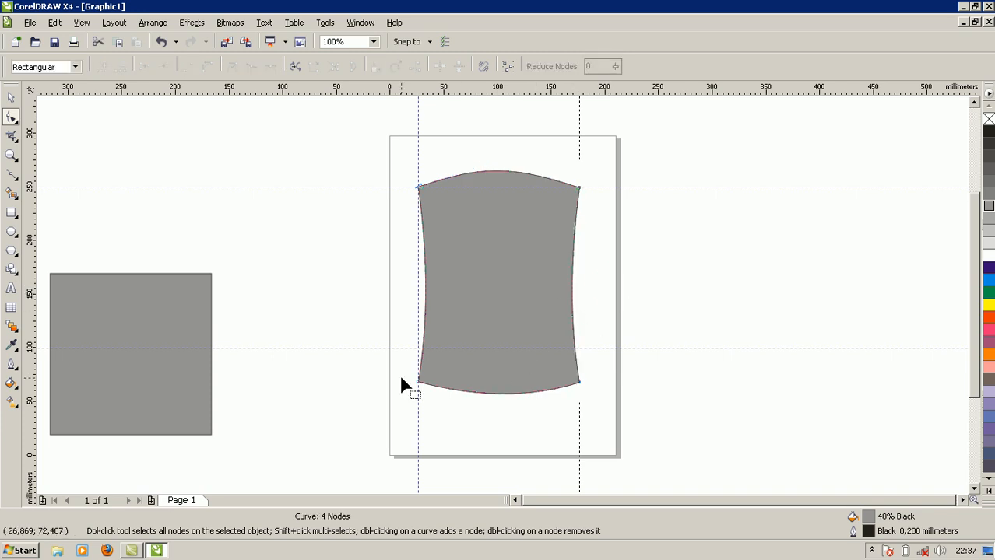
scroll(625, 344, "up", 1)
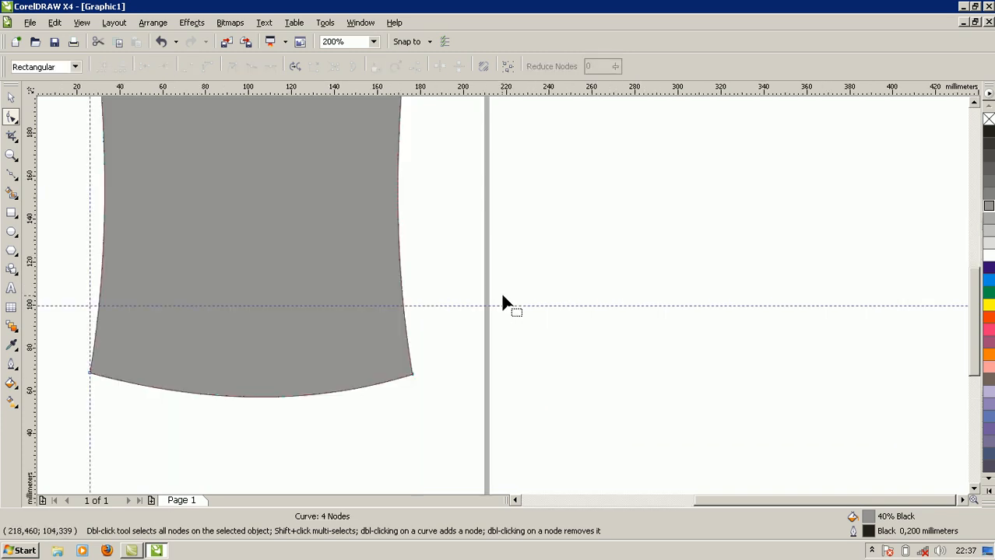
scroll(499, 296, "down", 1)
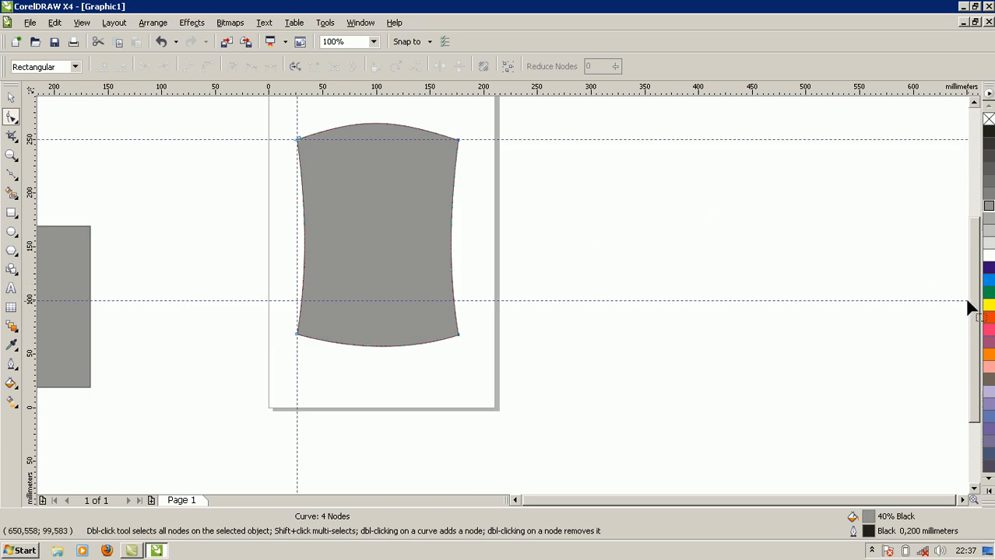
left_click_drag(974, 309, 967, 276)
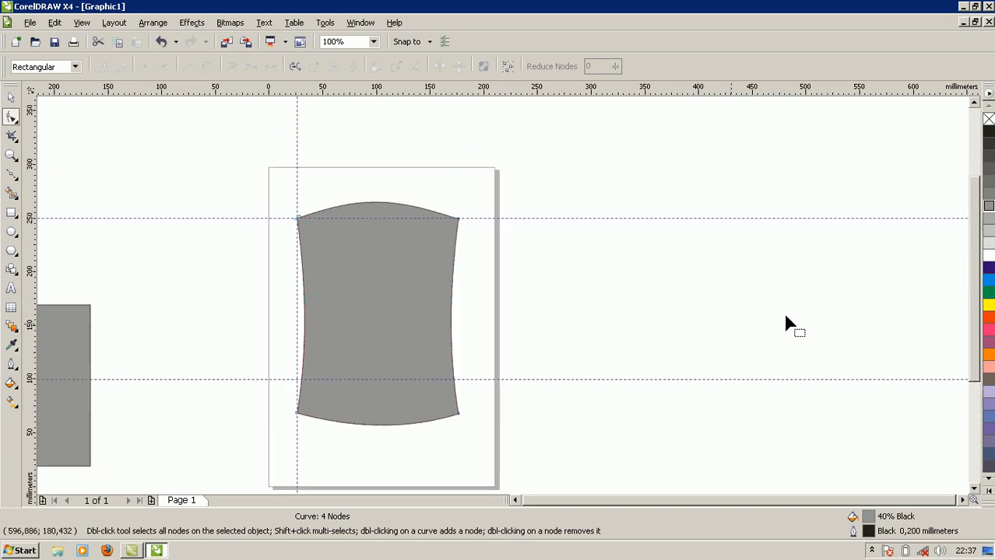
- Add a vertical guideline beside the curved shape's right corners, at about x = 178 mm
left_click_drag(36, 258, 462, 274)
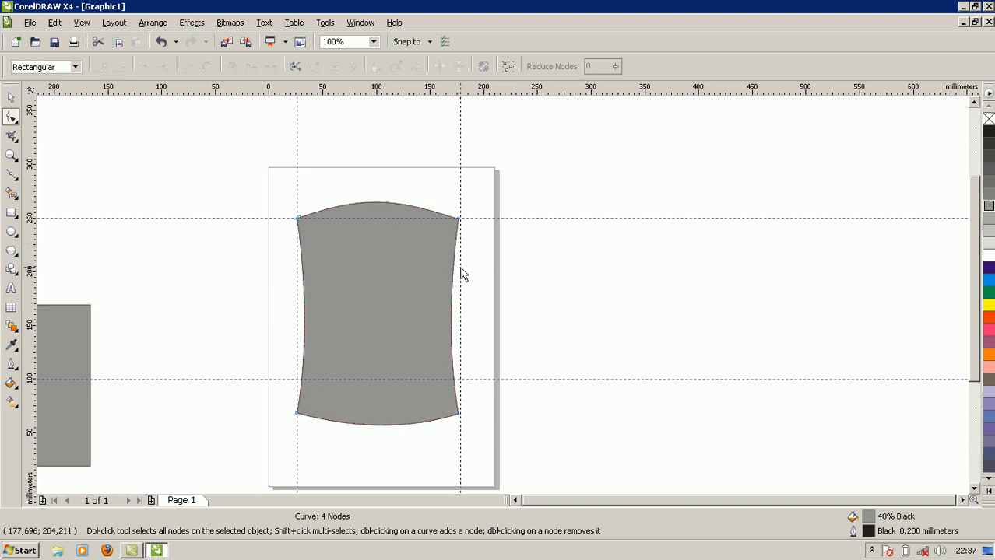
left_click(460, 270)
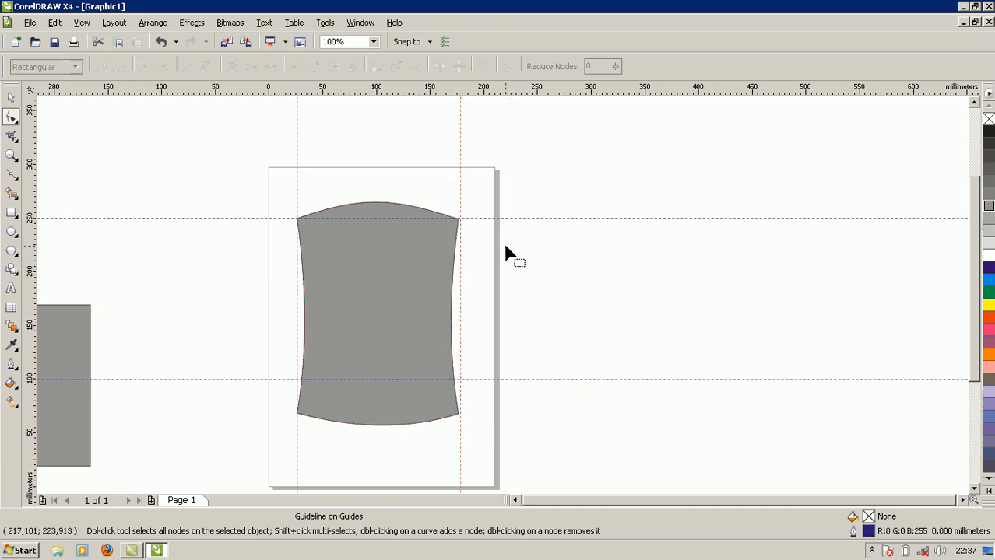
left_click(11, 97)
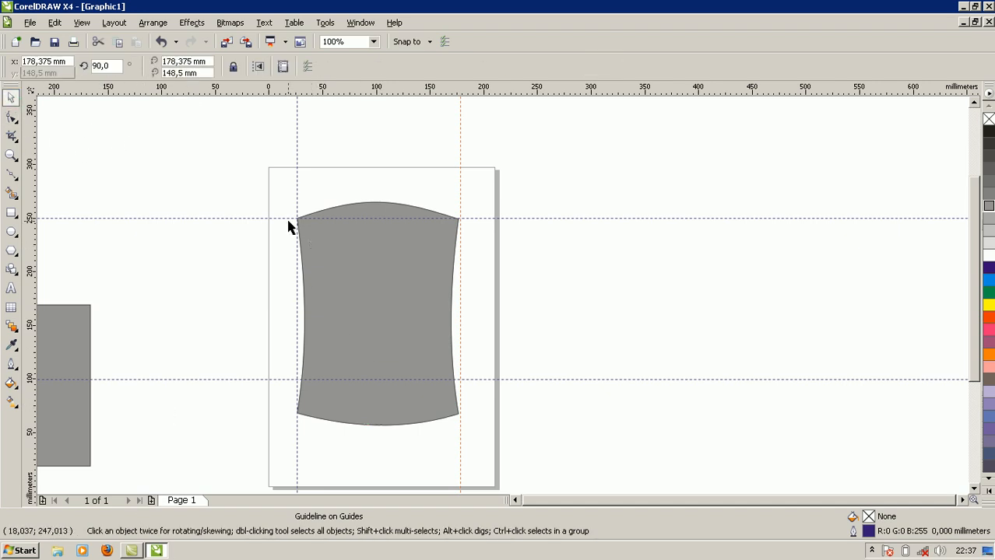
- Duplicate the gray square beside the page and place the copy above and to its right, next to the page's left edge
left_click(514, 501)
left_click(514, 501)
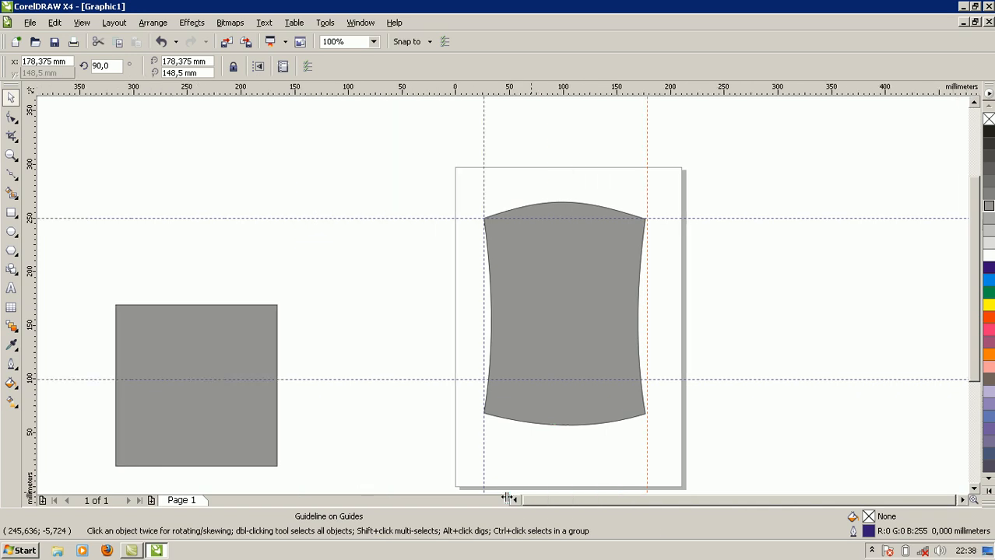
left_click(200, 364)
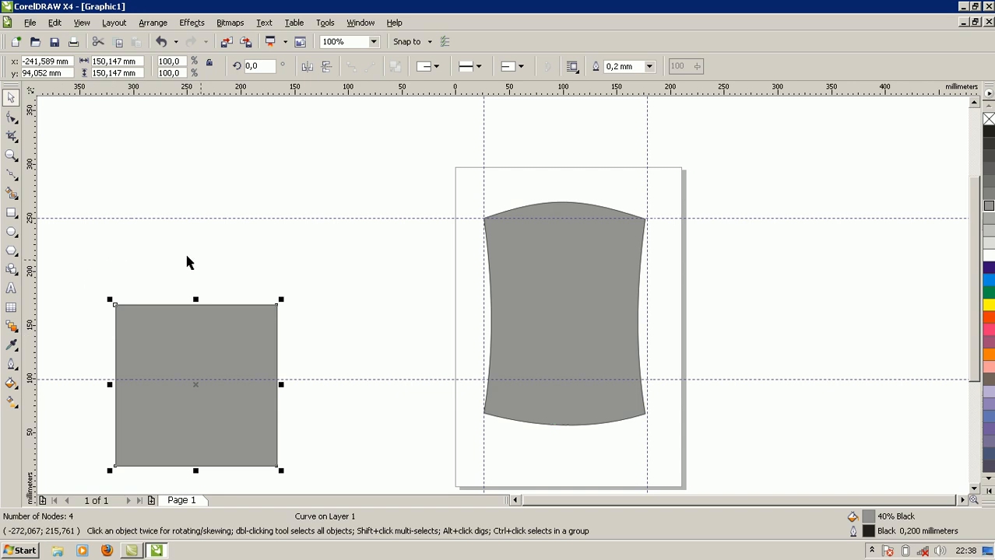
key("ctrl+d")
left_click_drag(240, 357, 414, 234)
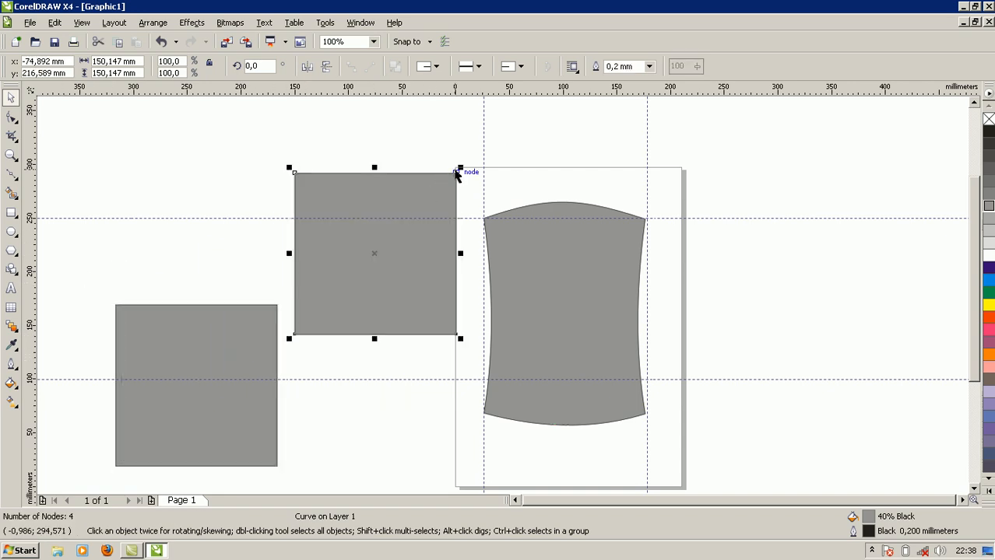
- Shrink the new square copy to a rectangle about 39 by 51 mm and shift it closer to the page
left_click_drag(460, 168, 370, 247)
left_click_drag(334, 303, 410, 282)
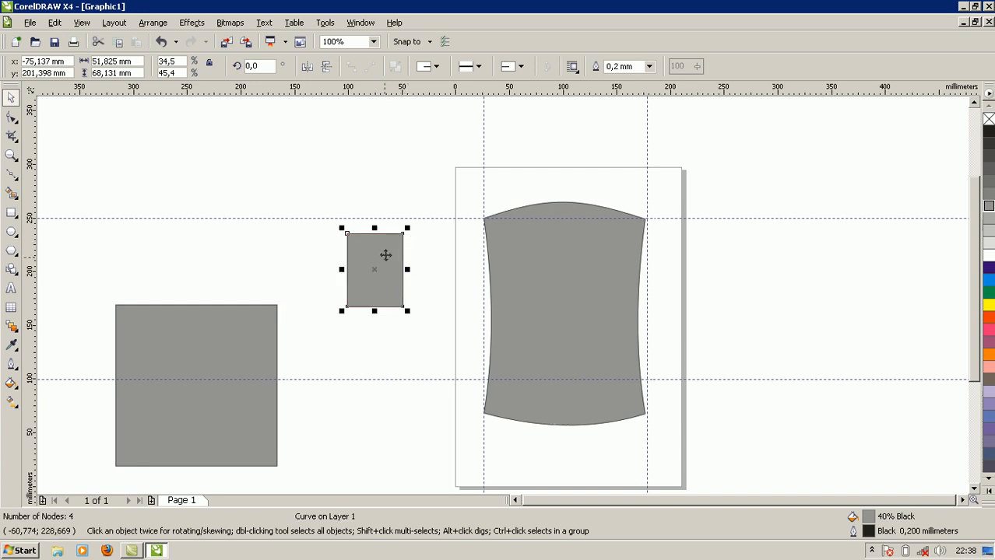
left_click_drag(406, 230, 402, 253)
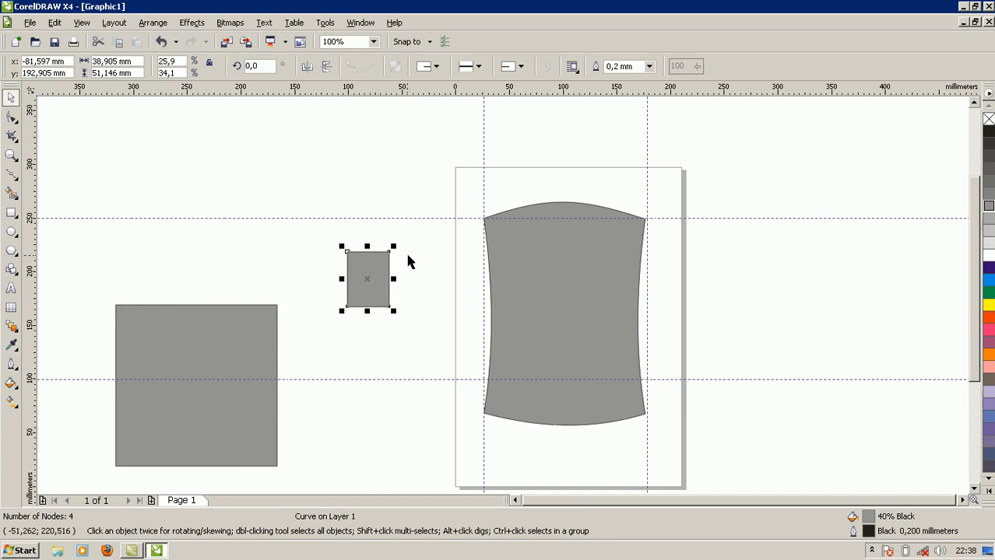
left_click(406, 256)
left_click(380, 287)
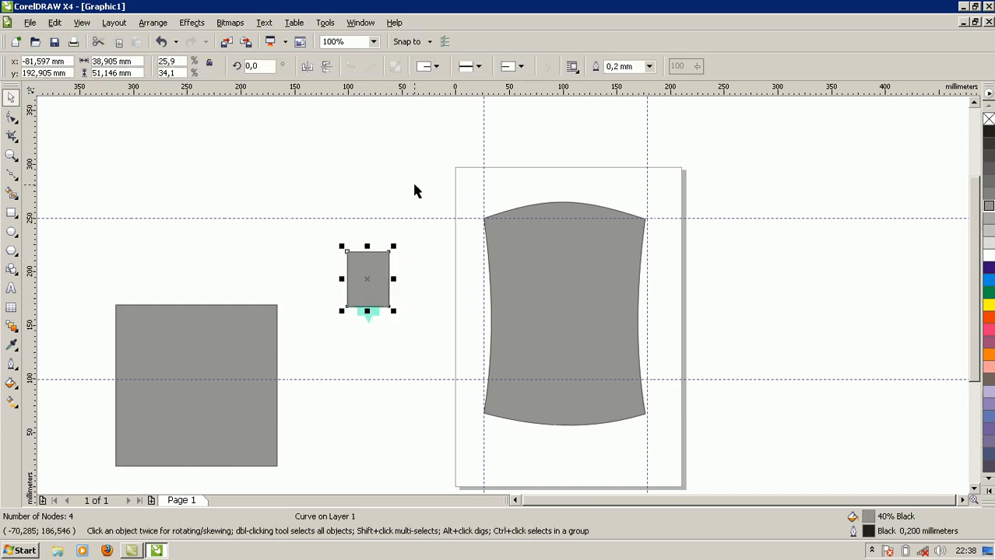
left_click_drag(371, 269, 403, 268)
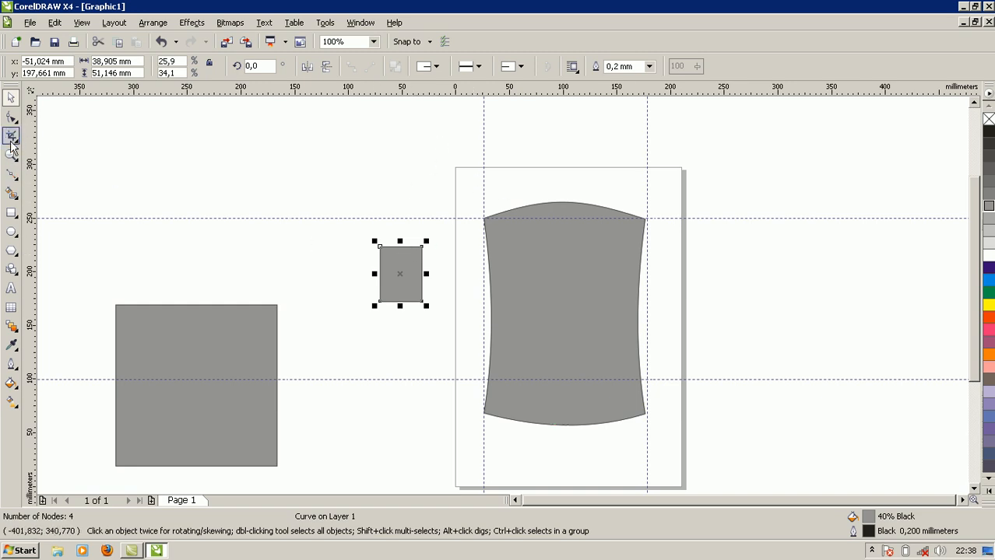
- Move the small rectangle's top-right corner slightly inward, and convert its bottom edge to a curve bowed slightly downward
left_click(12, 116)
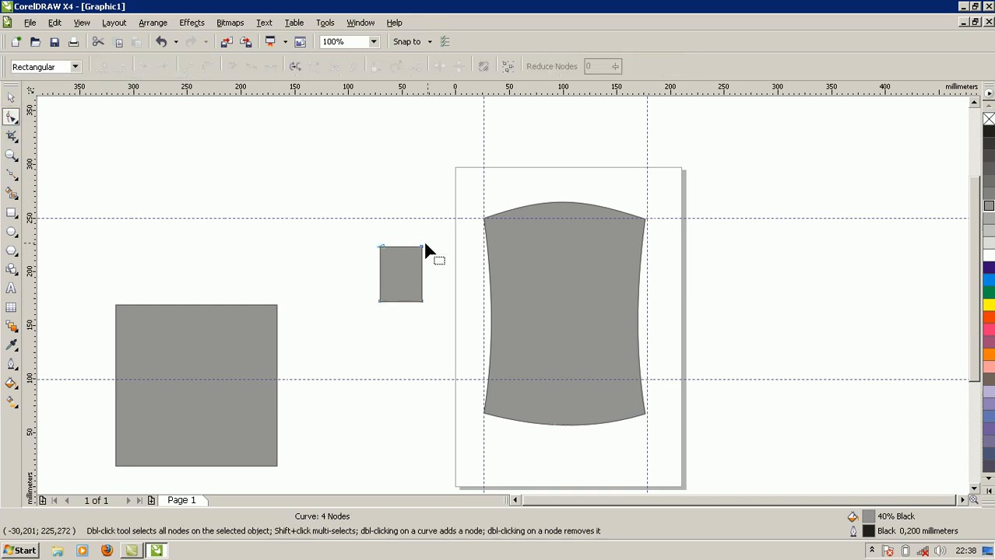
left_click_drag(420, 248, 413, 250)
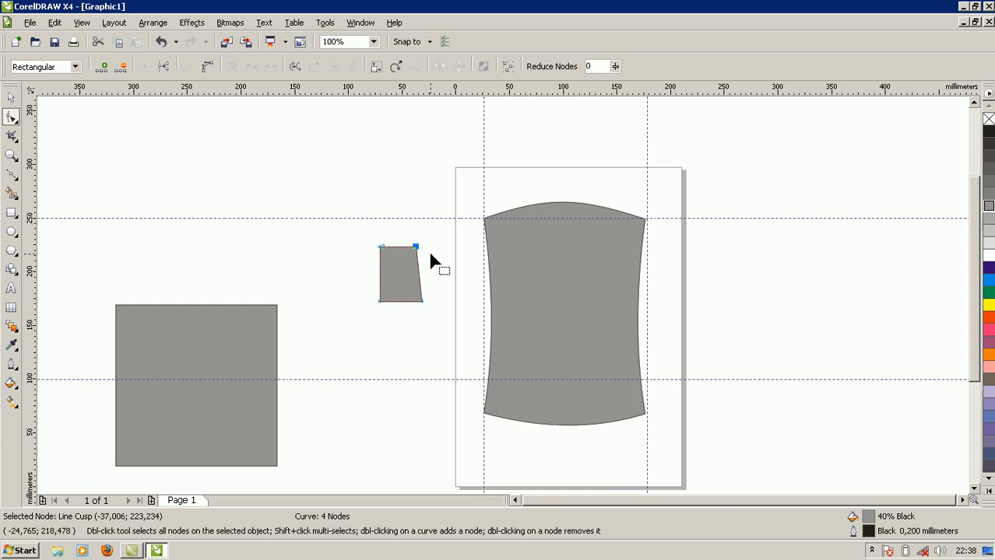
scroll(502, 293, "up", 2)
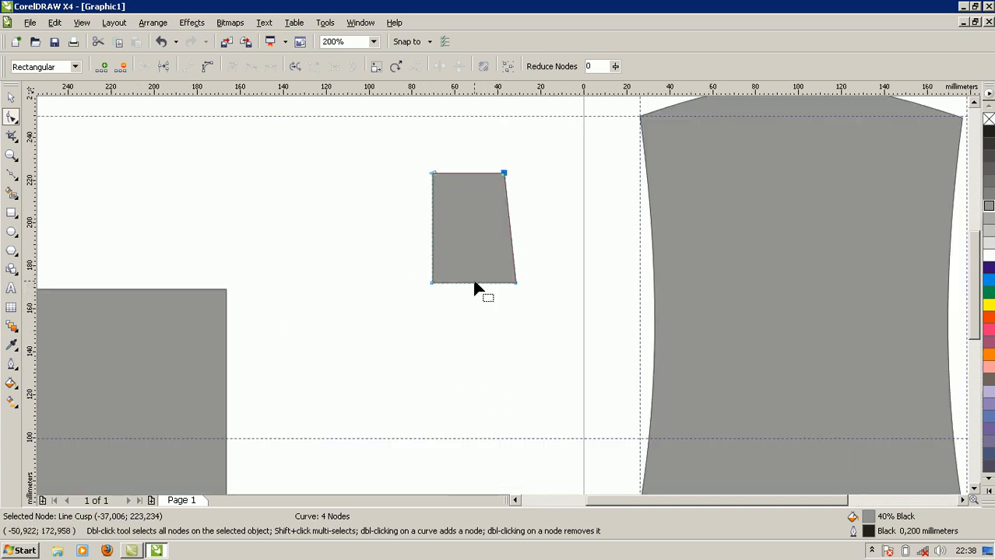
left_click(474, 283)
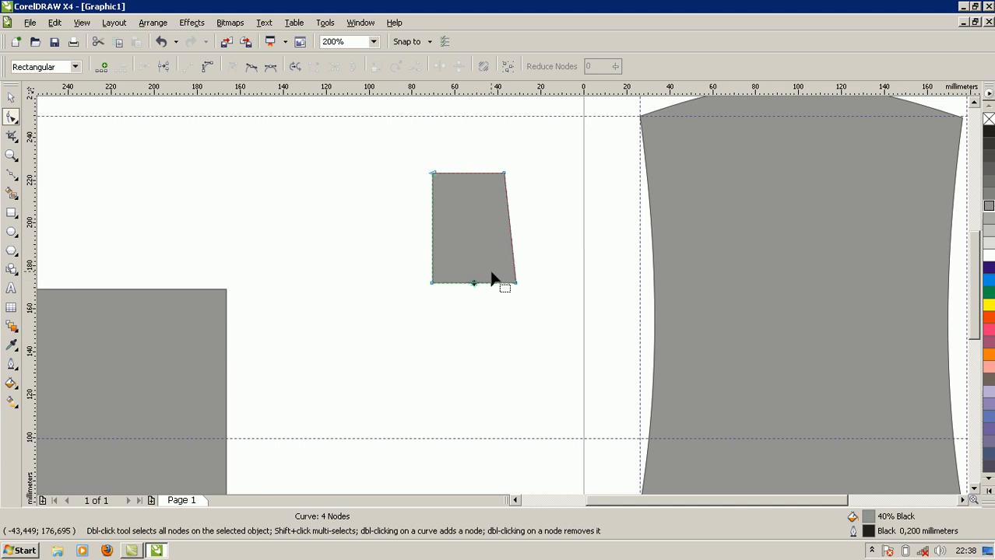
left_click(207, 66)
left_click_drag(475, 284, 476, 293)
left_click(555, 317)
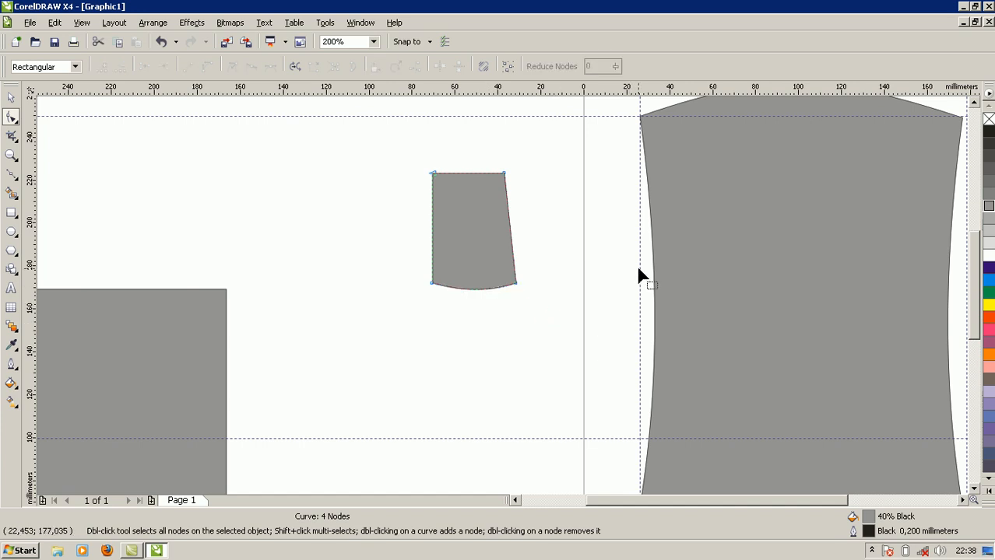
- Move the small sleeve shape onto the page so its top-left corner meets the body's left shoulder corner
left_click(11, 97)
left_click_drag(827, 506, 854, 506)
left_click_drag(411, 216, 611, 161)
scroll(974, 333, "up", 3)
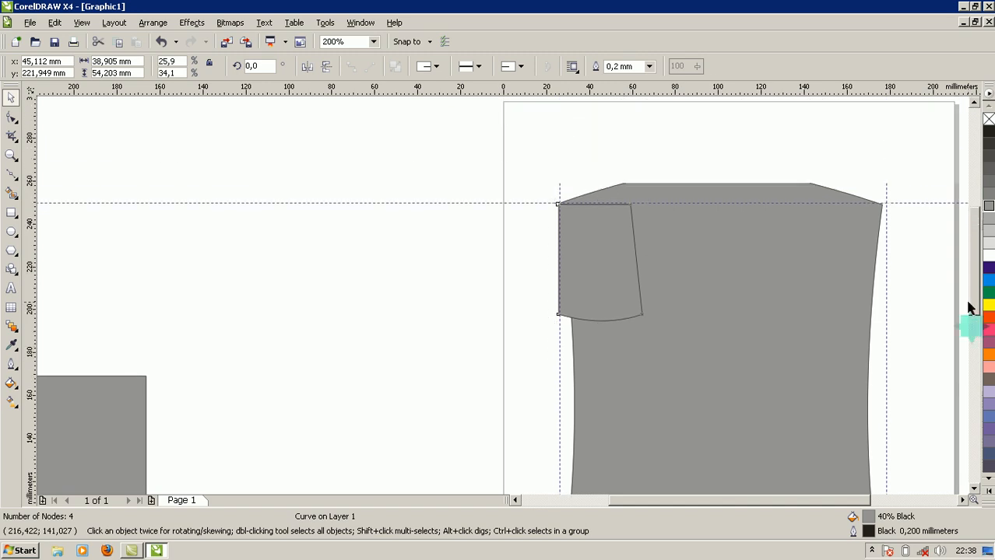
- Rotate the sleeve clockwise to about 309.5° around the shoulder corner so it slants outward from the body
left_click(612, 288)
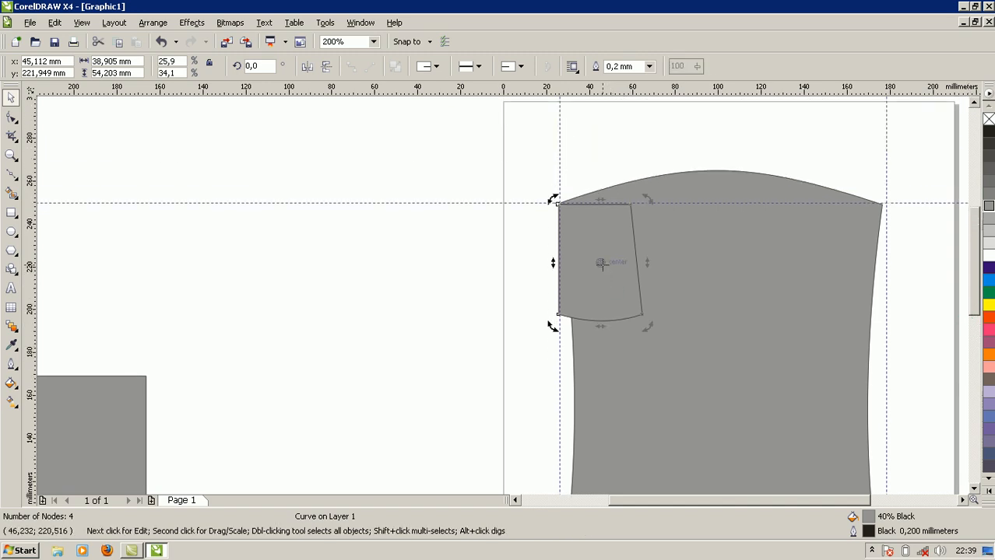
left_click_drag(600, 262, 553, 203)
left_click_drag(647, 326, 524, 334)
left_click(431, 355)
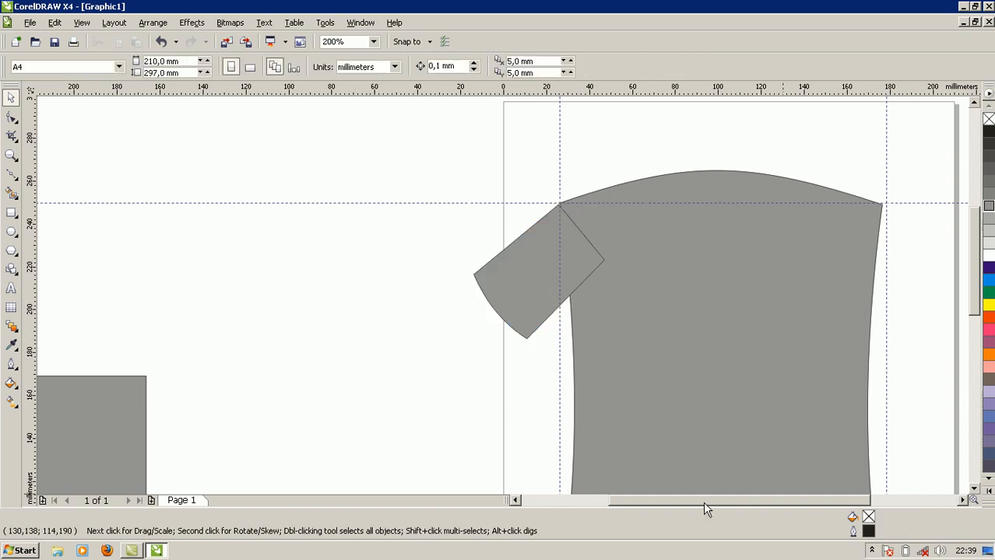
- Duplicate the left sleeve, move the copy to the right side of the body, and mirror it horizontally
left_click_drag(692, 502, 738, 503)
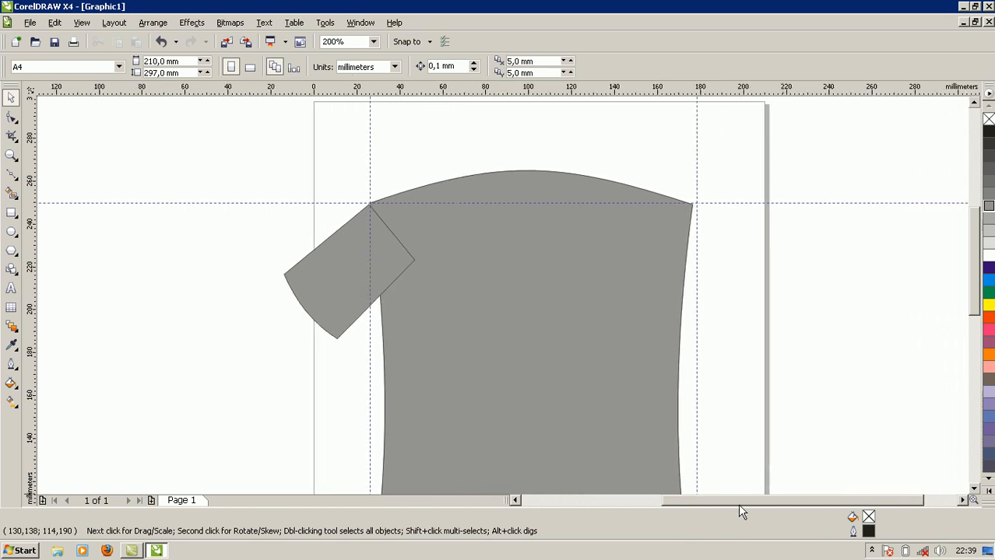
left_click(338, 296)
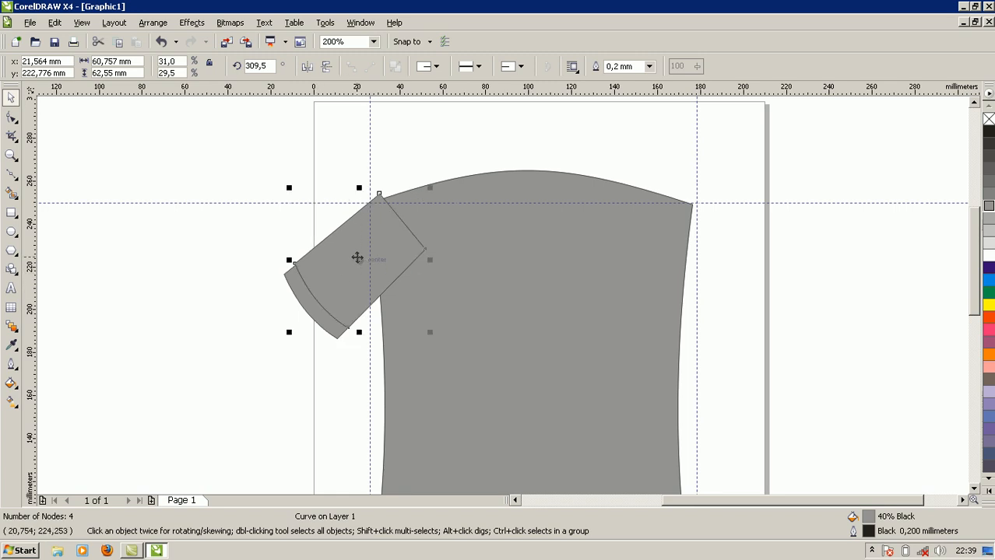
left_click_drag(351, 242, 615, 265)
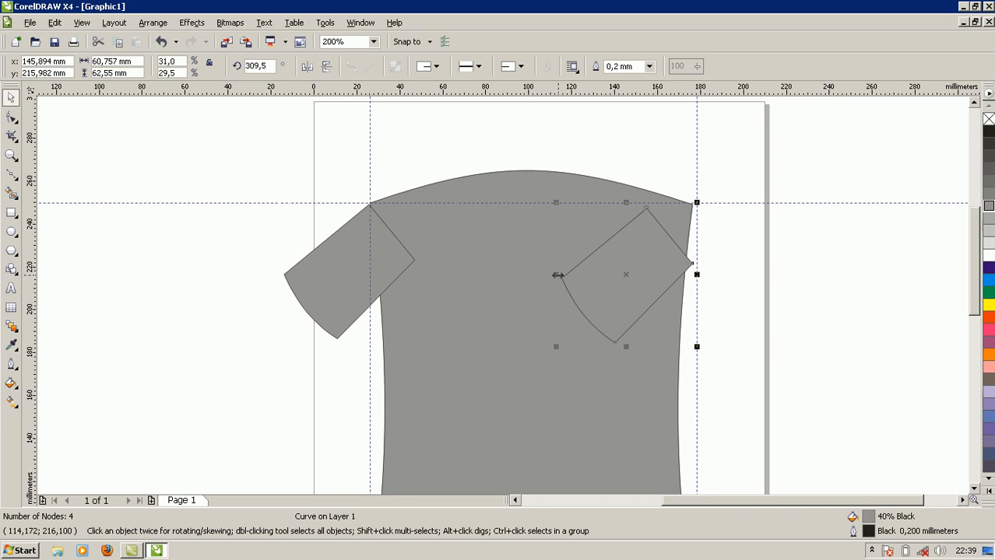
left_click_drag(558, 275, 747, 265)
- Attach the mirrored sleeve to the body's right shoulder corner and move the right vertical guideline there, to about x = 176 mm
left_click_drag(799, 288, 754, 285)
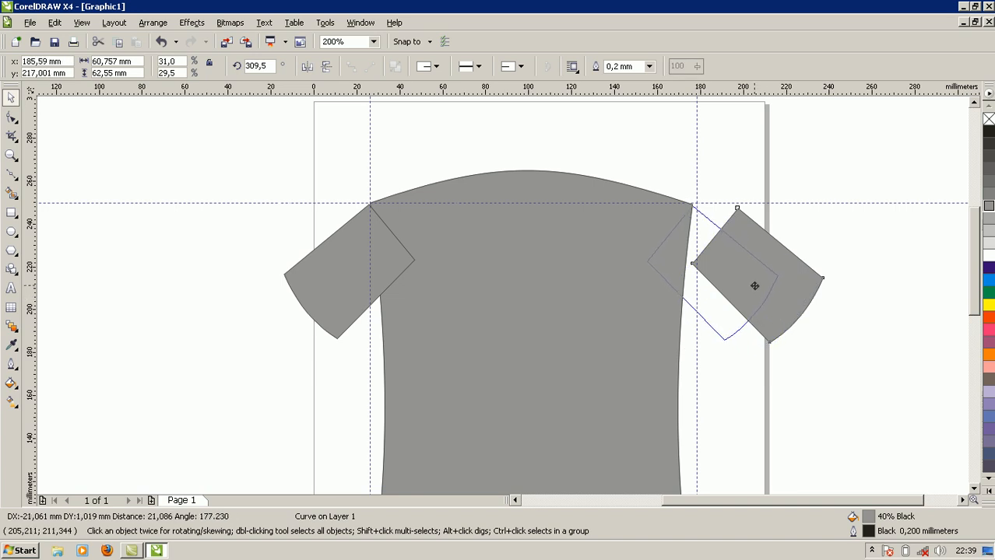
left_click_drag(754, 286, 754, 285)
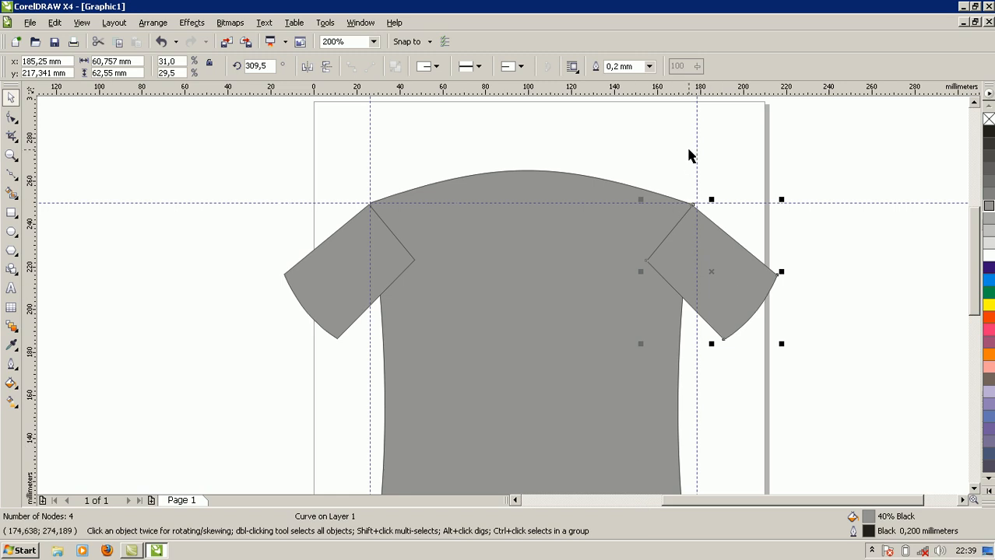
left_click_drag(695, 153, 690, 155)
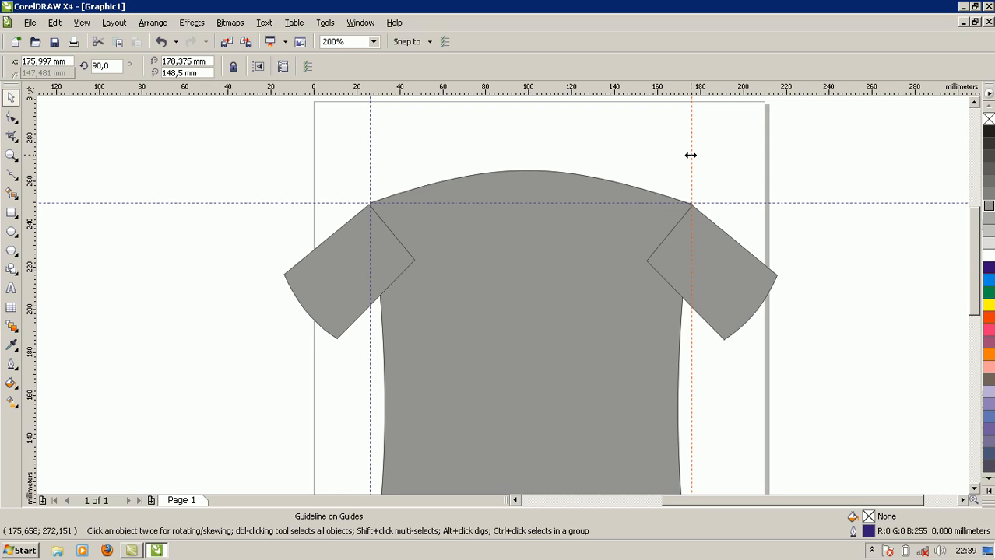
left_click(674, 156)
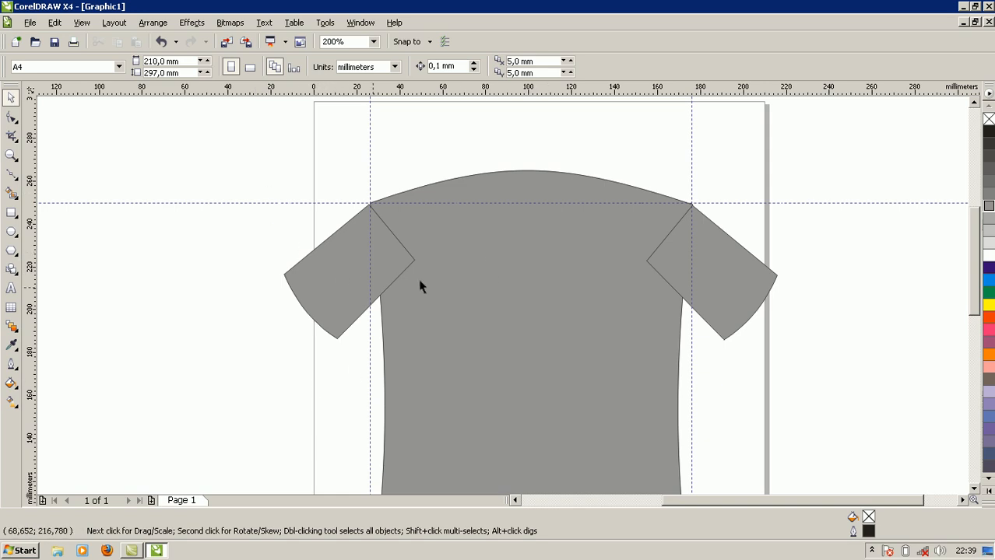
- Weld the left sleeve, the body and the right sleeve into a single T-shirt shape
left_click(336, 288)
left_click(562, 249, "shift")
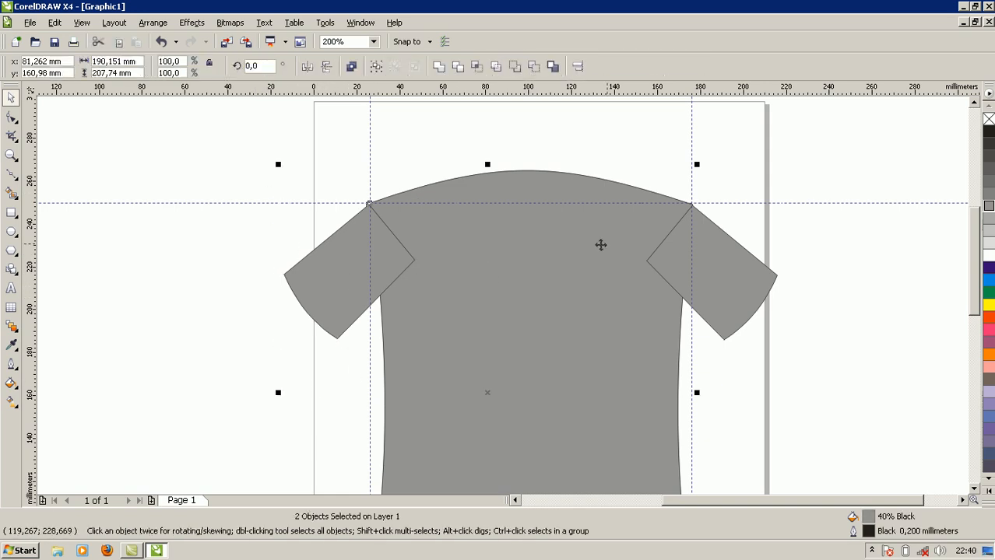
left_click(712, 276, "shift")
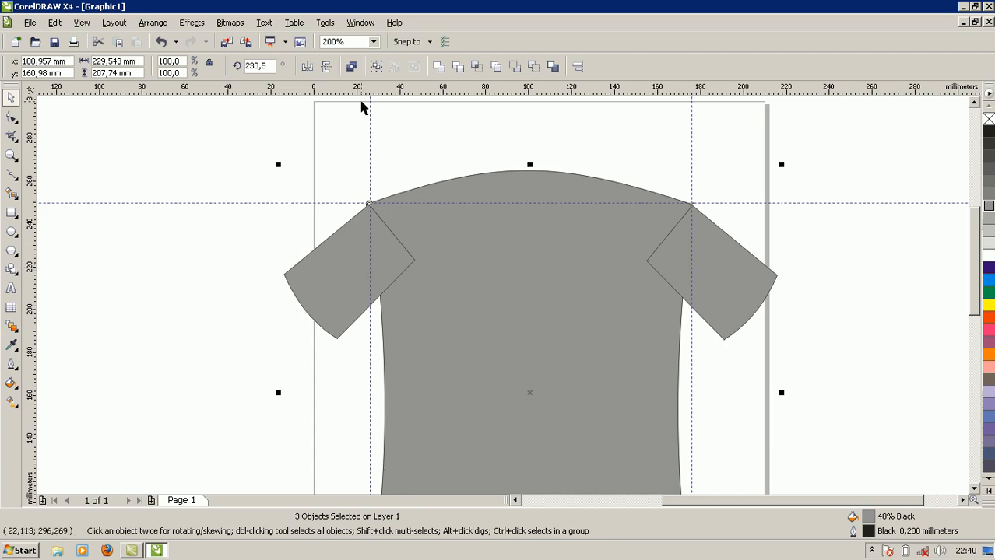
left_click(438, 68)
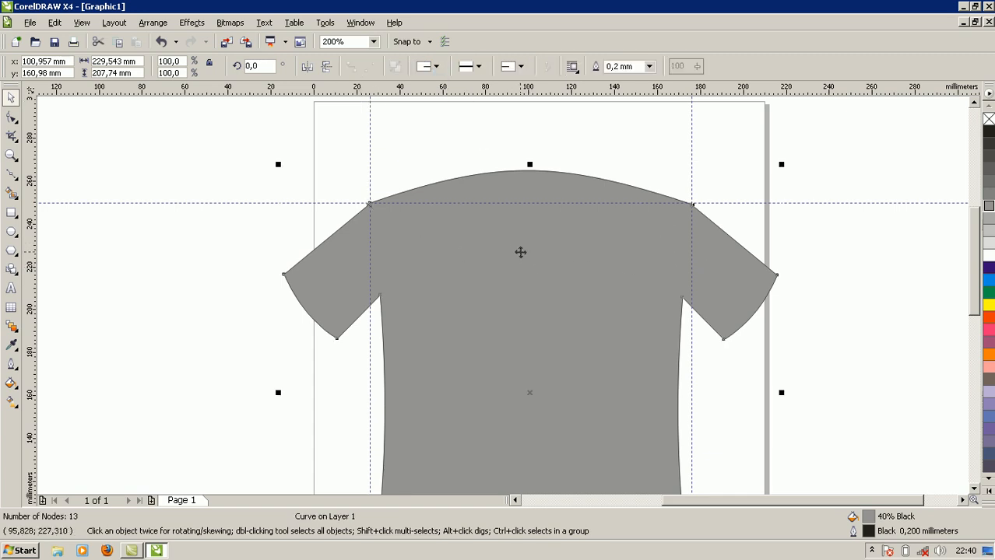
left_click(520, 252)
- Draw an ellipse about 55 by 21 mm left of the page and fill it with 90% Black
scroll(500, 292, "down", 1)
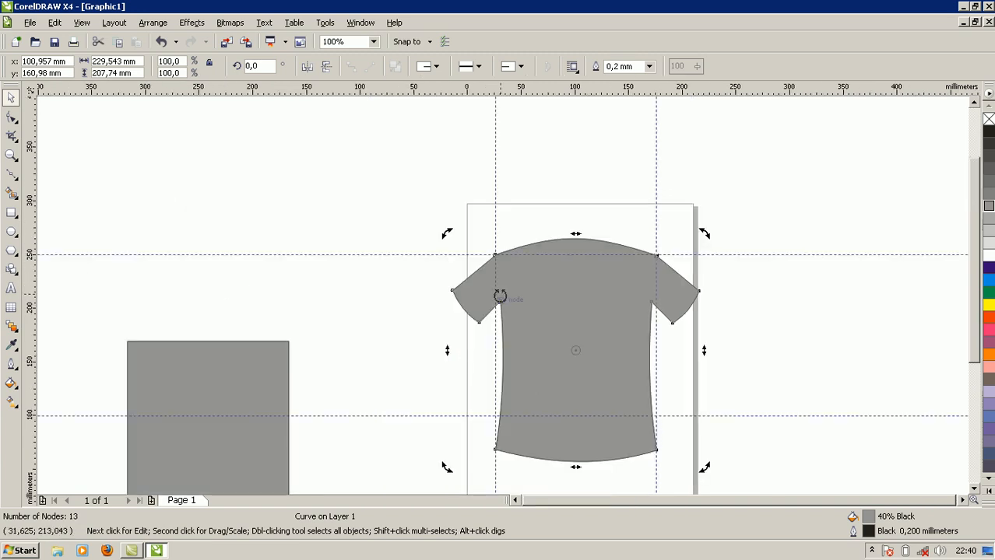
scroll(500, 292, "up", 1)
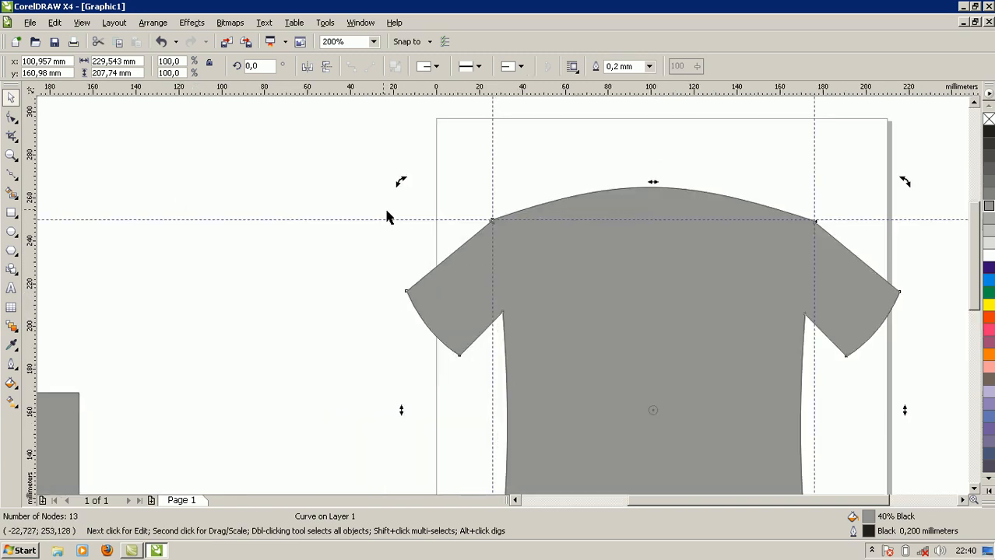
left_click(11, 233)
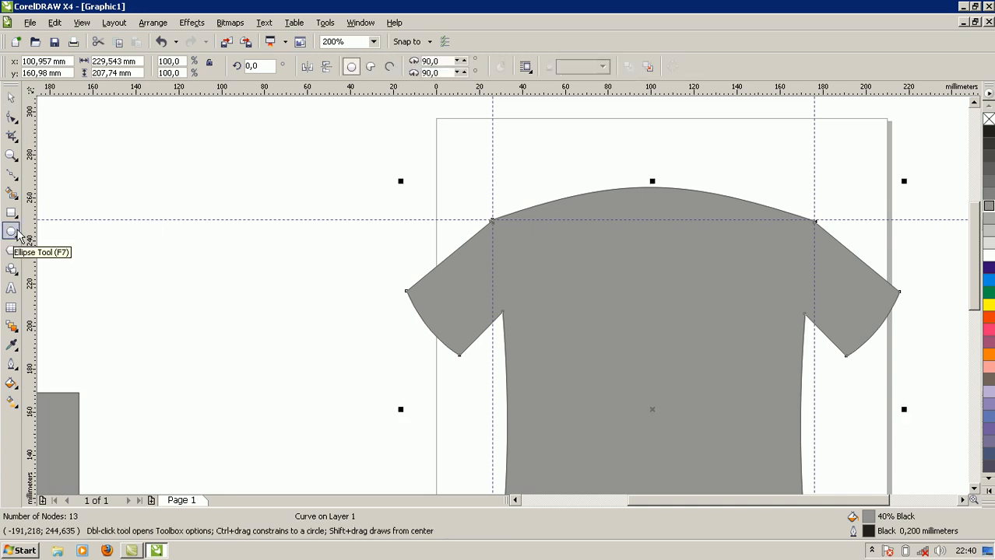
left_click_drag(132, 147, 250, 194)
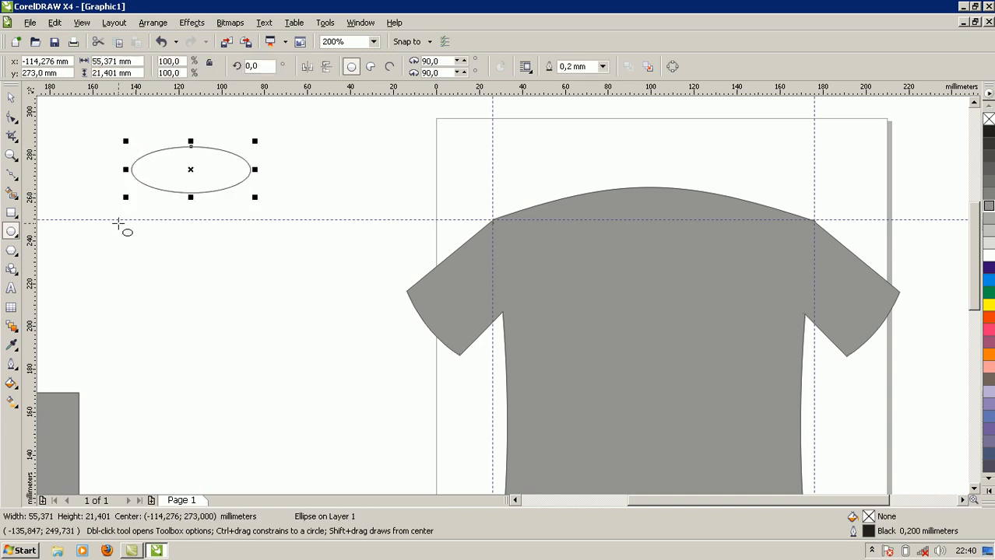
left_click(987, 145)
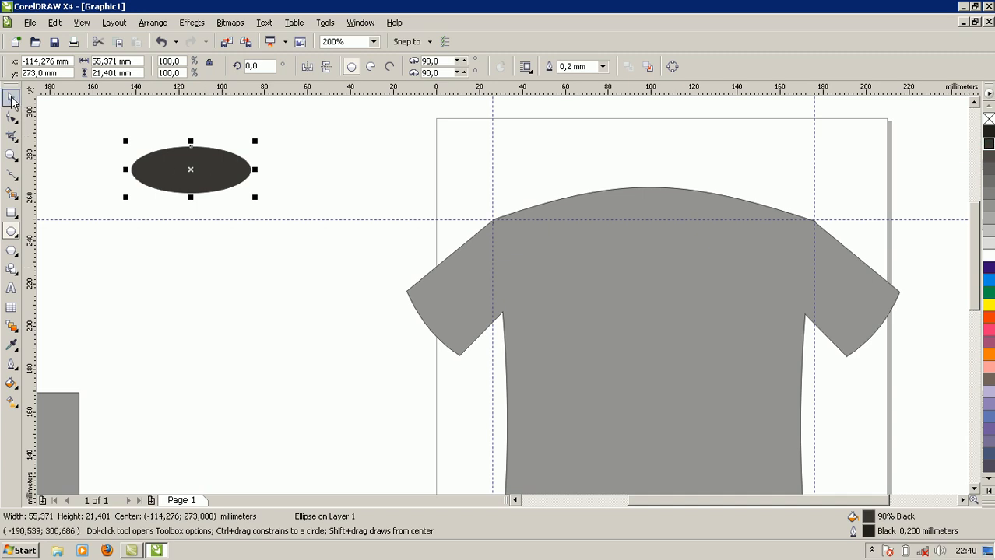
- Place a scaled-down copy of about 41 by 16 mm inside the dark ellipse and fill it with 50% Black
left_click(11, 98)
left_click_drag(219, 166, 260, 146)
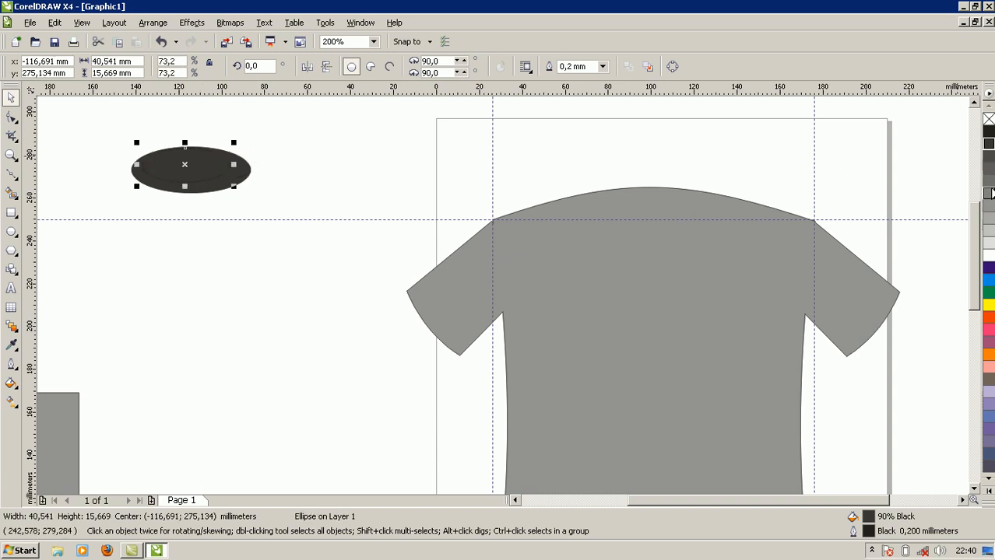
left_click(989, 193)
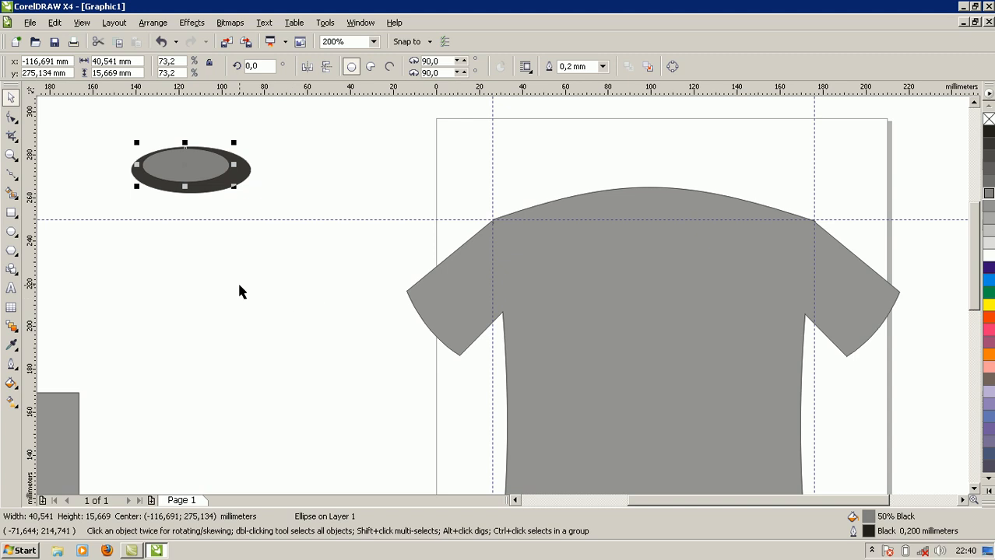
- Align the two collar ellipses by their tops and horizontal centers, and cut the smaller one out of the dark one with Back Minus Front
left_click(243, 176, "shift")
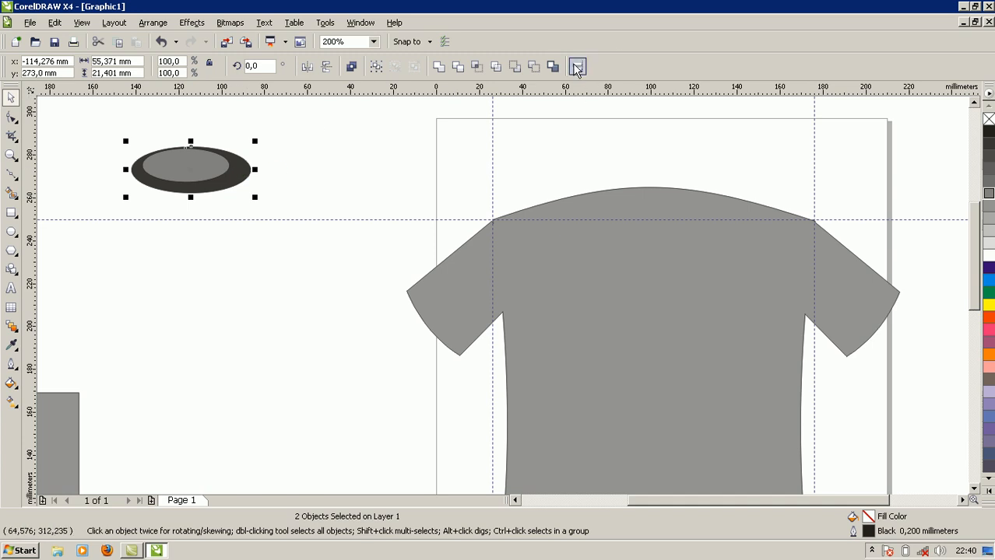
left_click(576, 68)
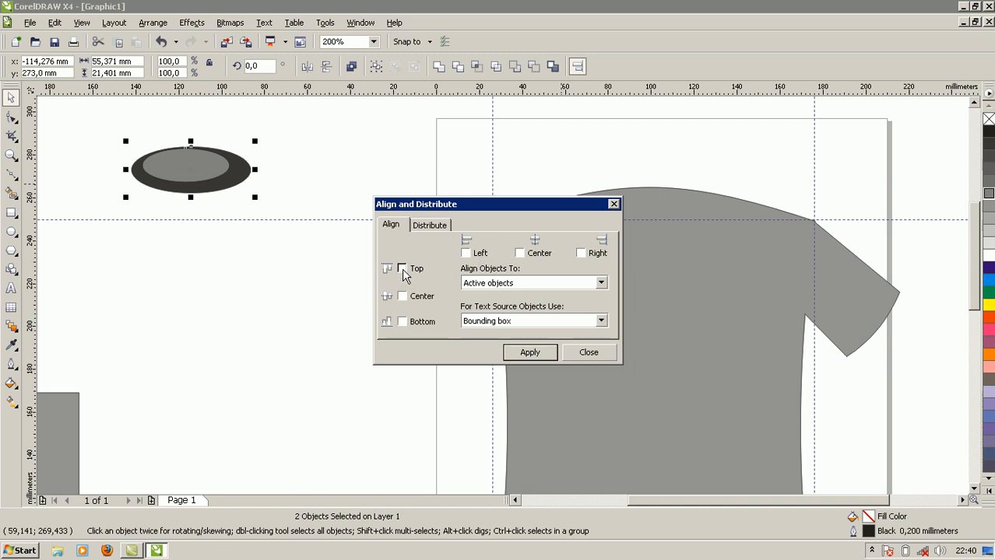
left_click(519, 253)
left_click(529, 352)
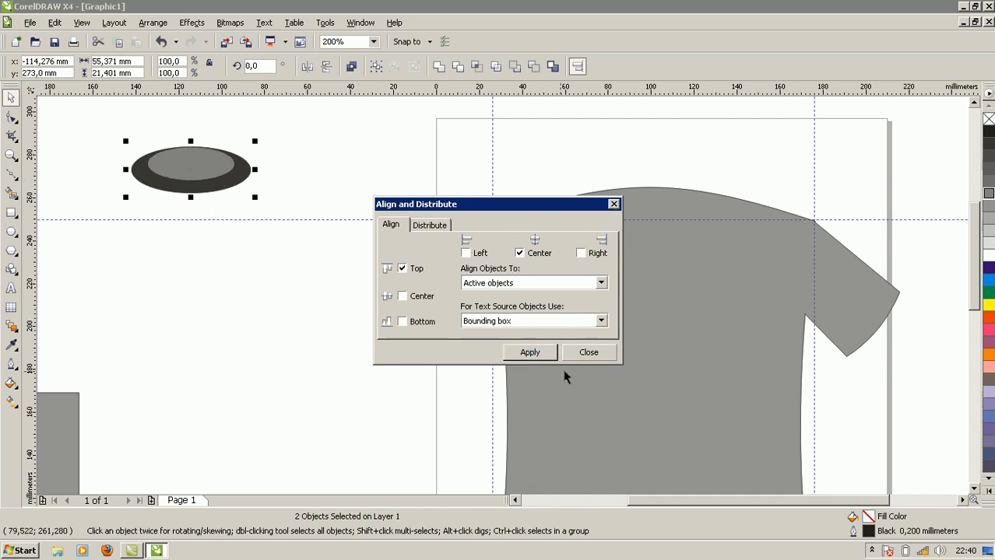
left_click(588, 353)
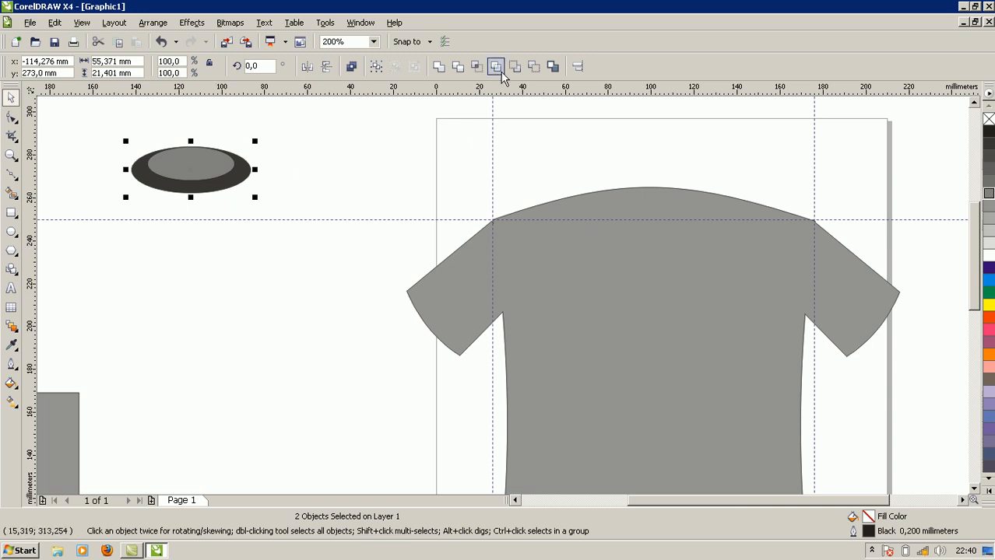
left_click(534, 68)
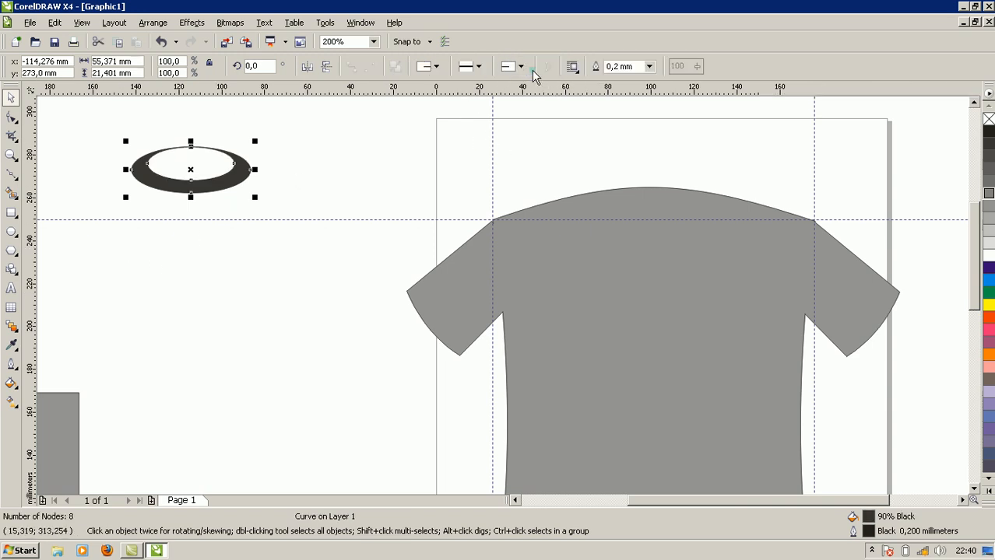
left_click(369, 210)
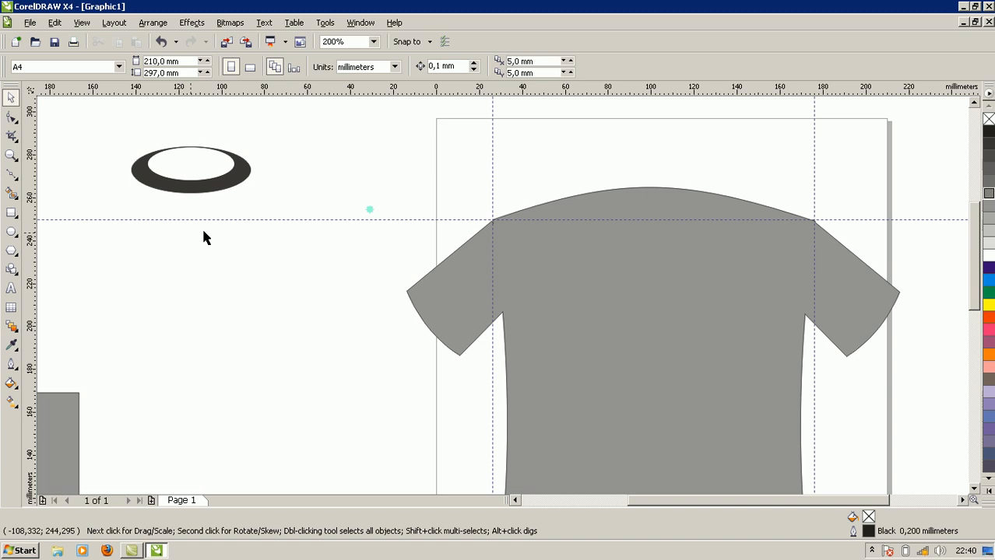
left_click(173, 190)
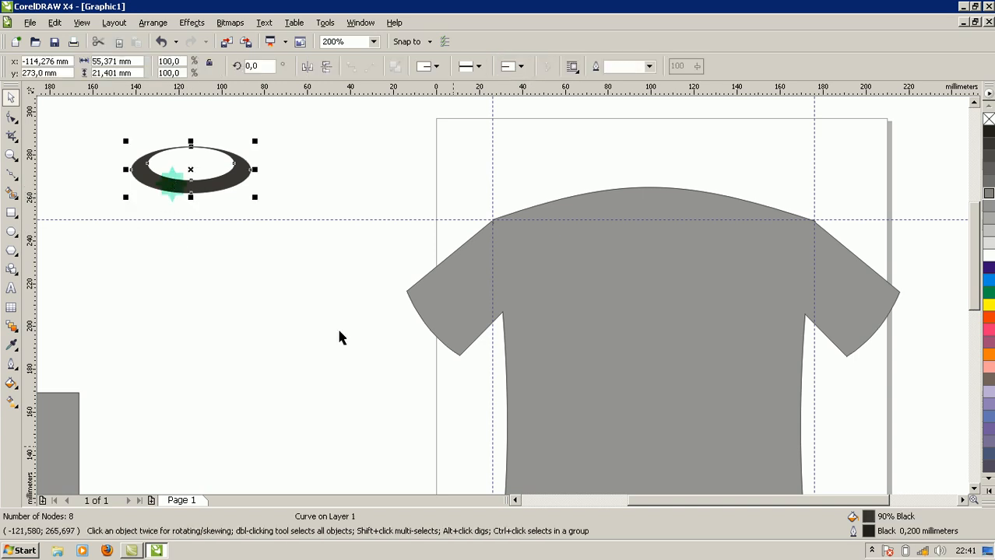
left_click(872, 551)
left_click(872, 551)
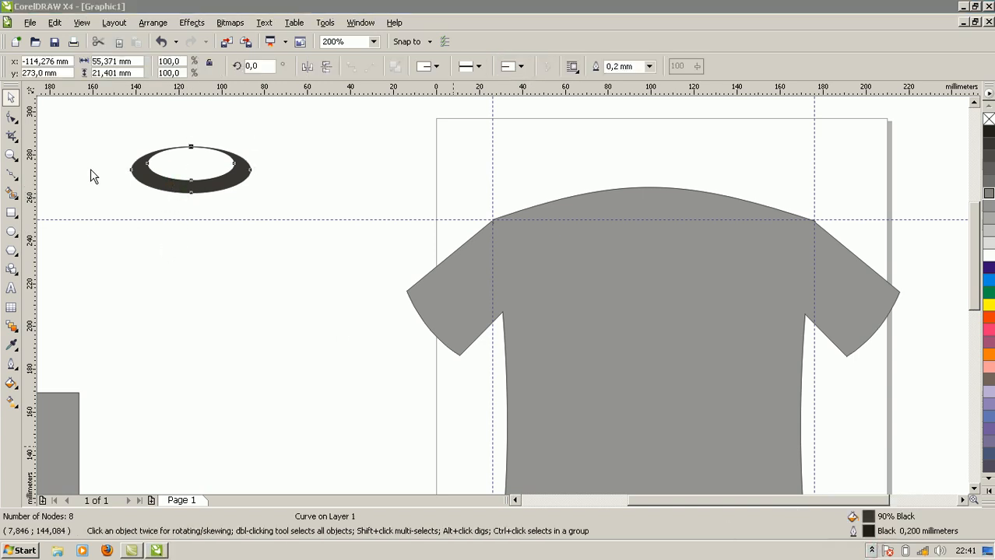
left_click(164, 187)
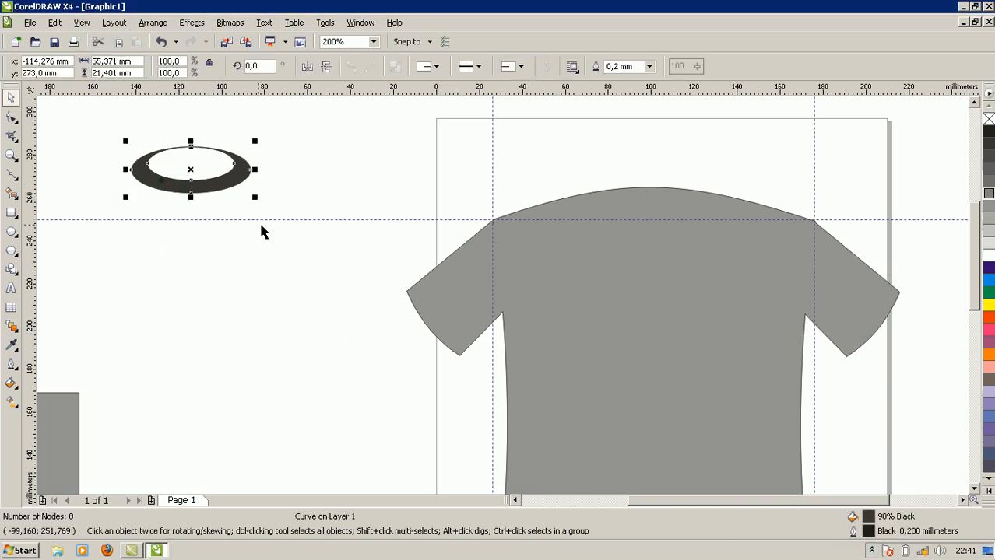
left_click(161, 182)
left_click(165, 180)
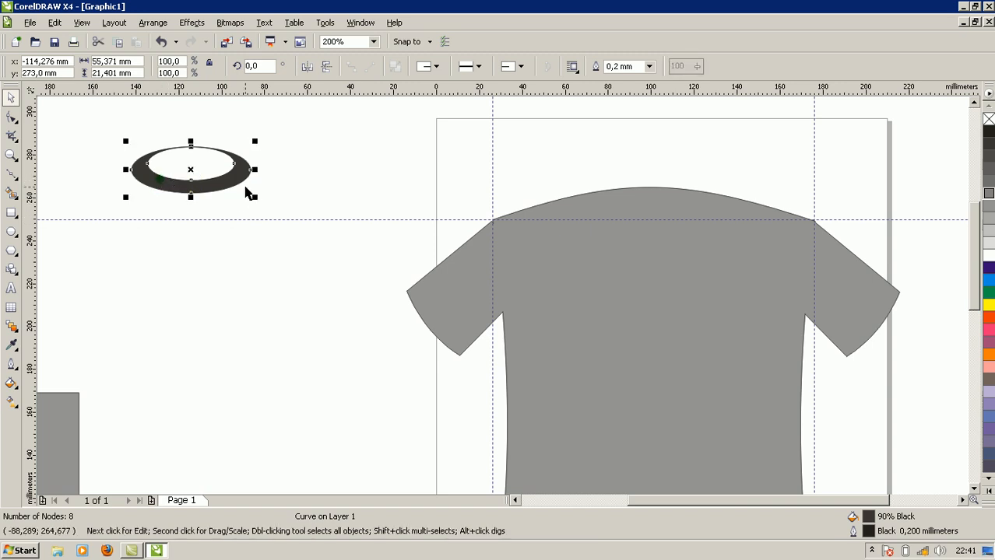
left_click(291, 185)
- Move the dark collar ring onto the T-shirt's neck and align it with the shirt by top edge and horizontal center
left_click(209, 187)
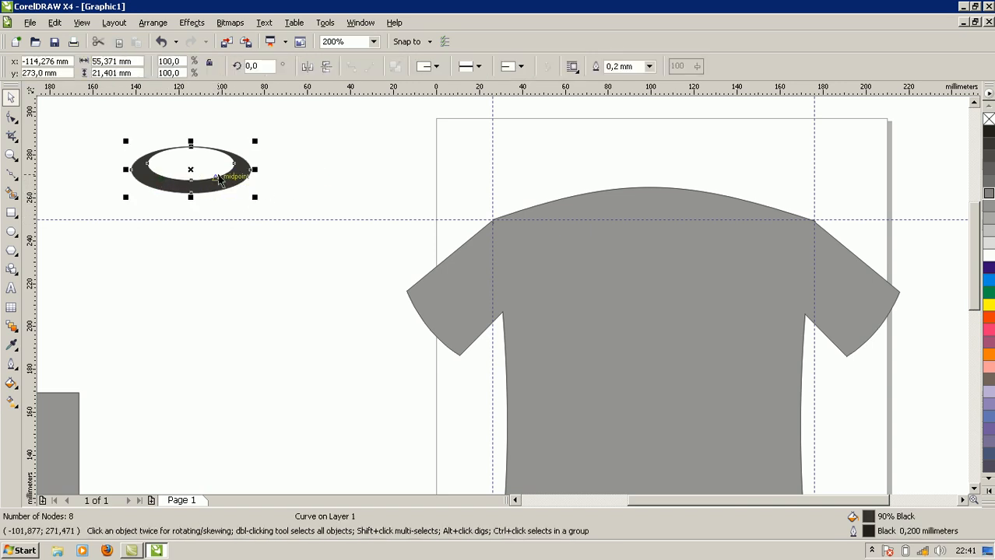
left_click_drag(221, 187, 673, 217)
left_click(674, 287, "shift")
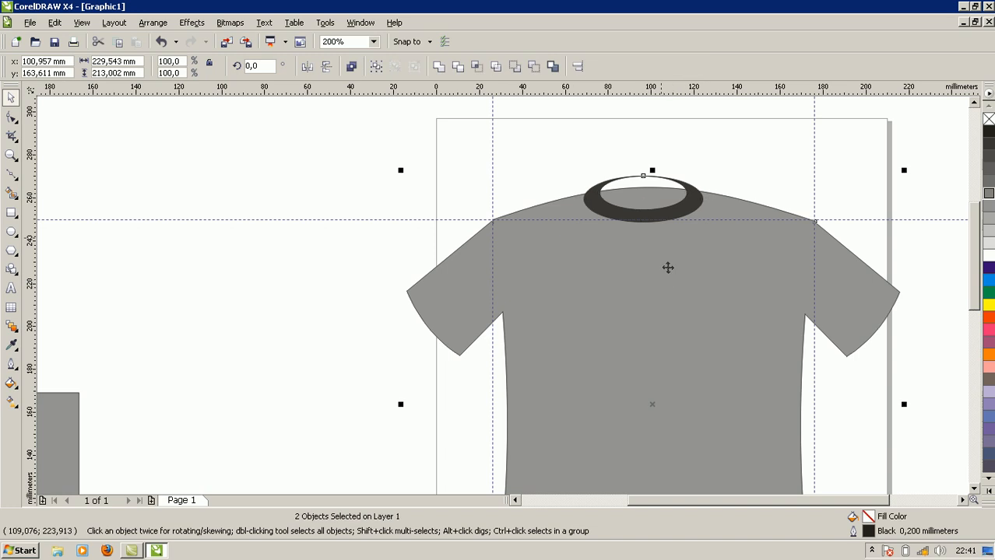
left_click(576, 68)
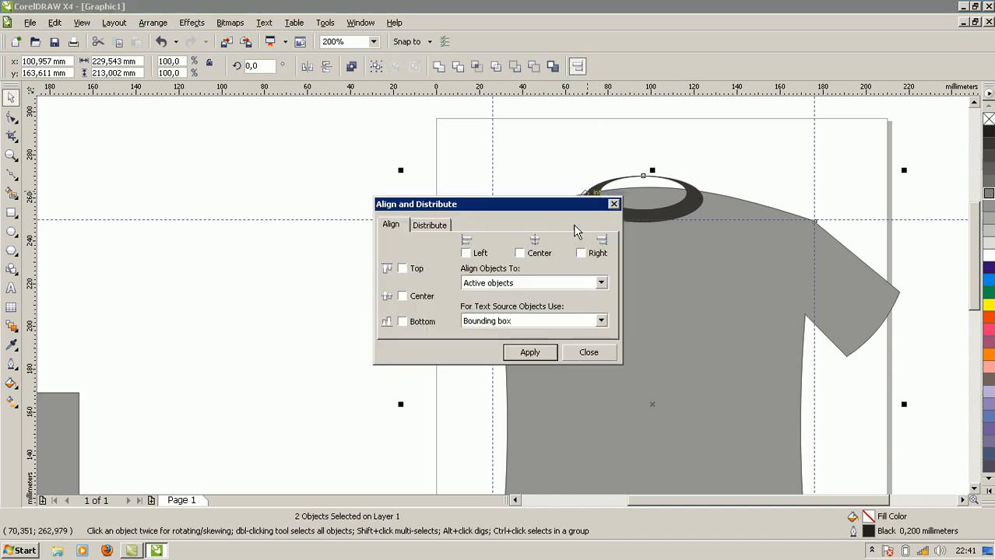
left_click(519, 253)
left_click(402, 269)
left_click(531, 354)
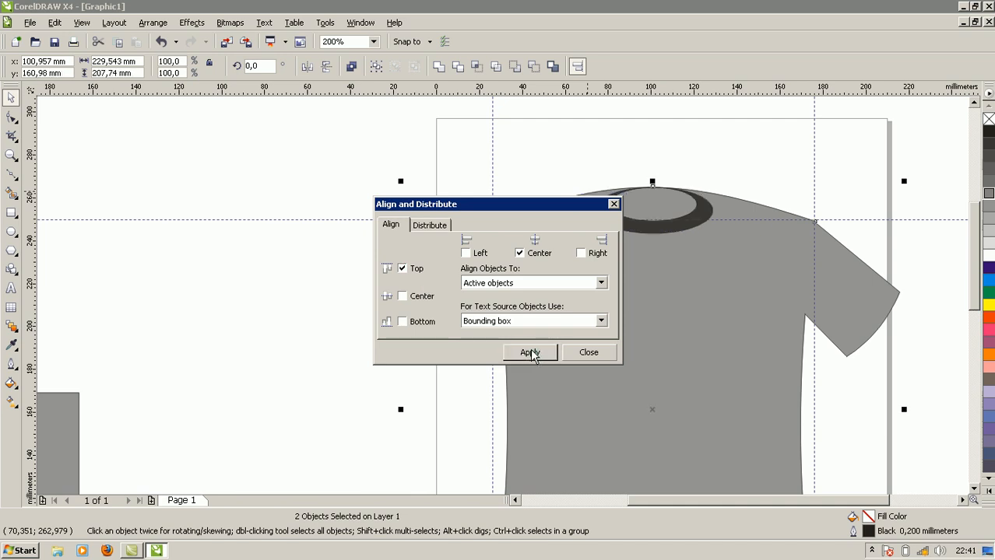
left_click(613, 204)
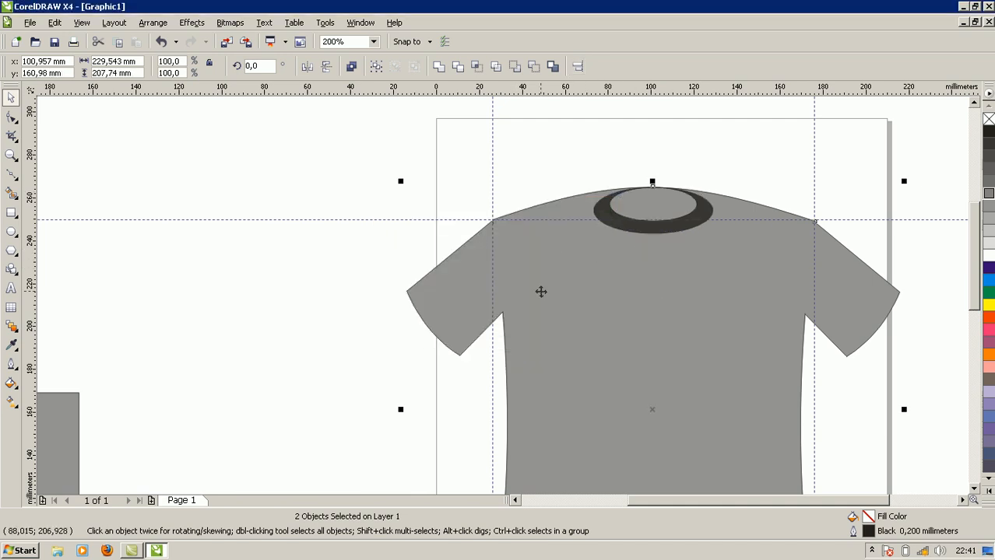
- Nudge the collar ring up about 8.5 mm so that it straddles the shirt's curved top edge
left_click(304, 228)
left_click(633, 228)
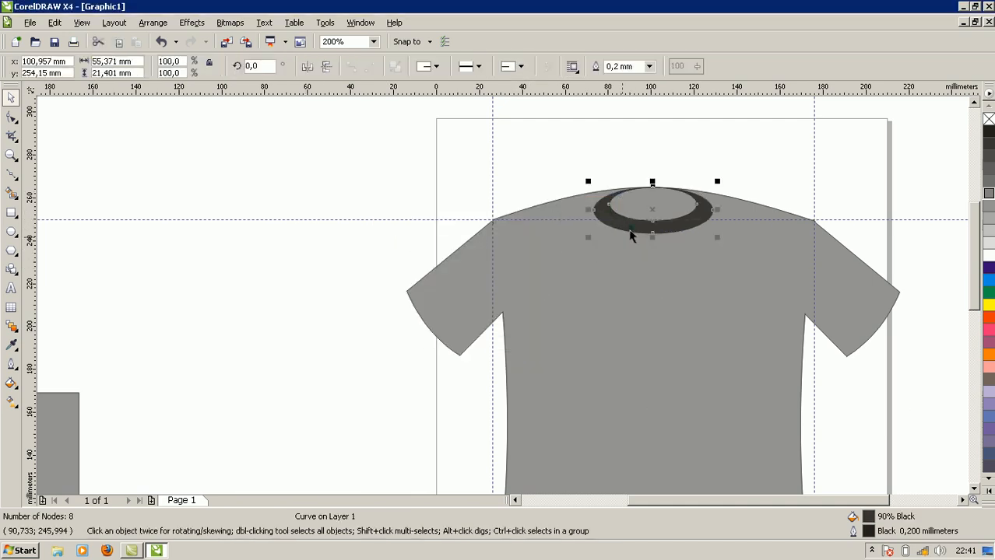
key("Up")
key("Up")
key("Up")
key("Up")
key("Up")
key("Up")
key("Up")
key("Up")
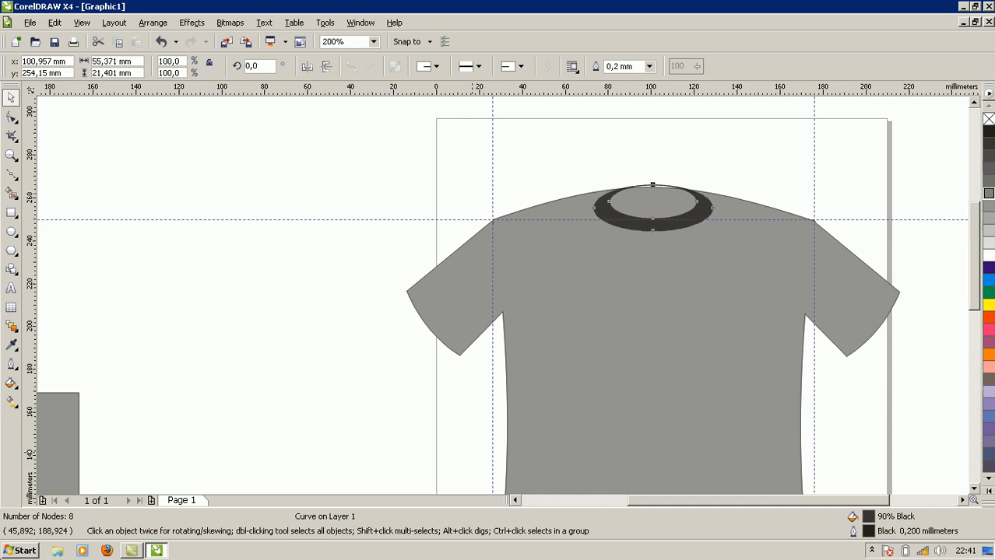
key("Up")
key("Up")
key("Up")
key("Up")
key("Up")
key("Up")
key("Up")
key("Up")
key("Up")
key("Up")
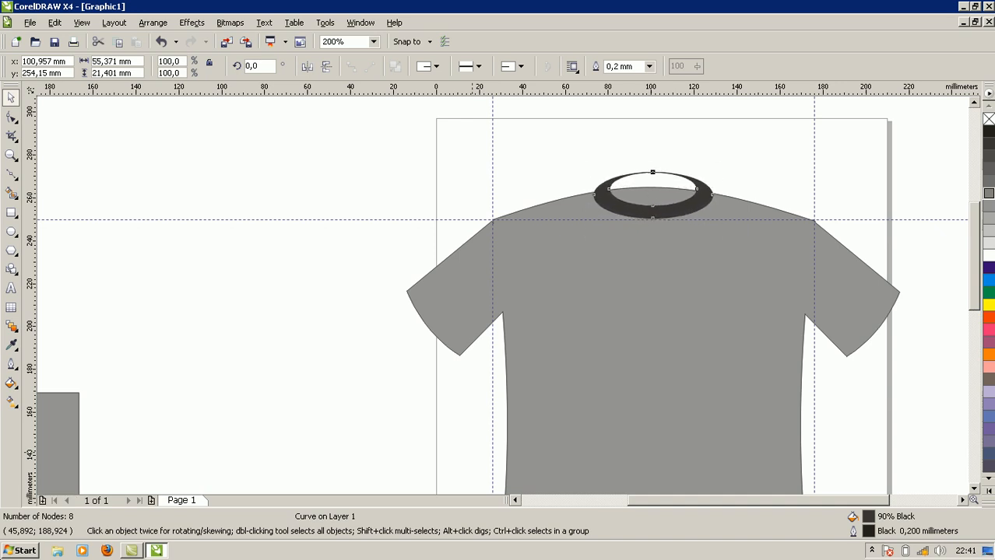
key("Up")
key("Down")
key("Down")
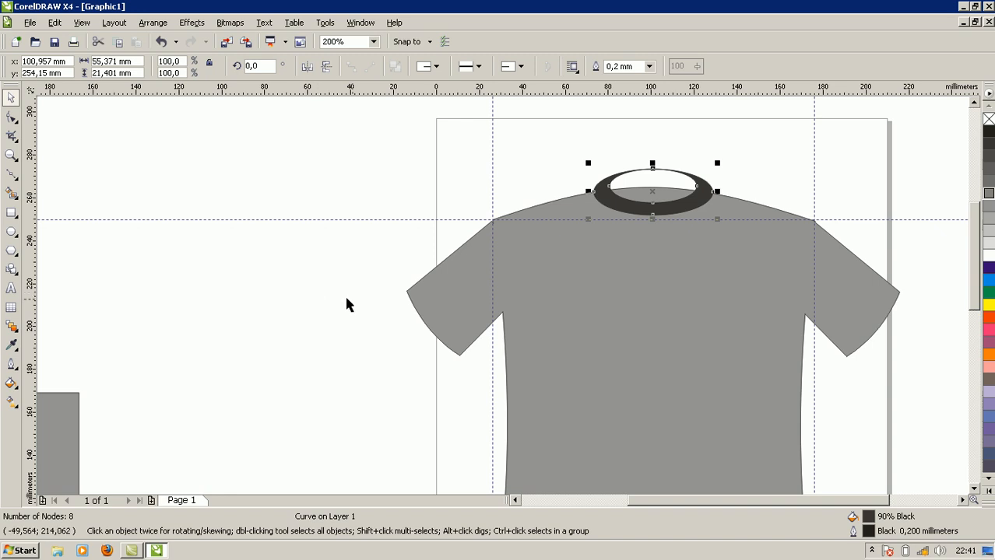
- Intersect the collar ring with the T-shirt to create the overlapping collar piece
left_click(523, 295, "shift")
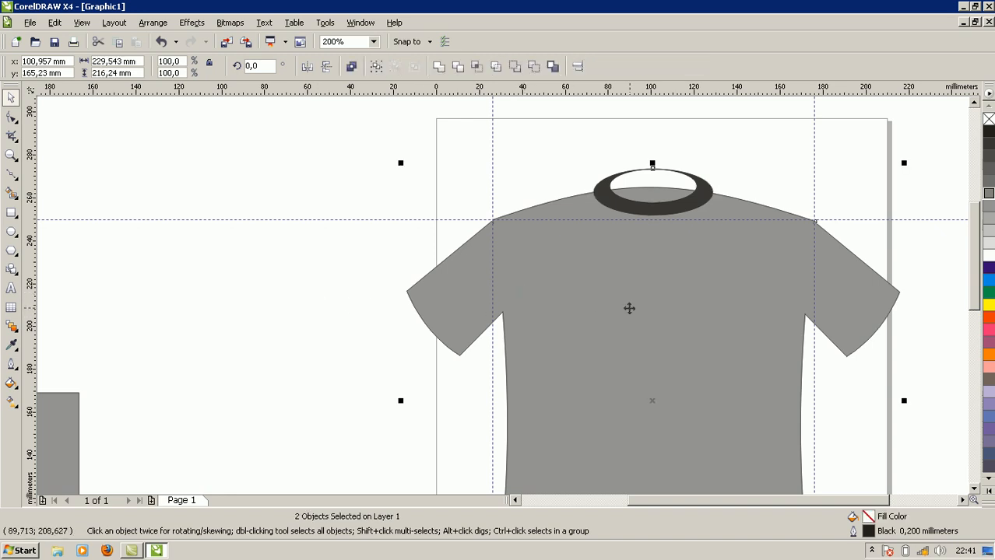
left_click(641, 212)
left_click(523, 276, "shift")
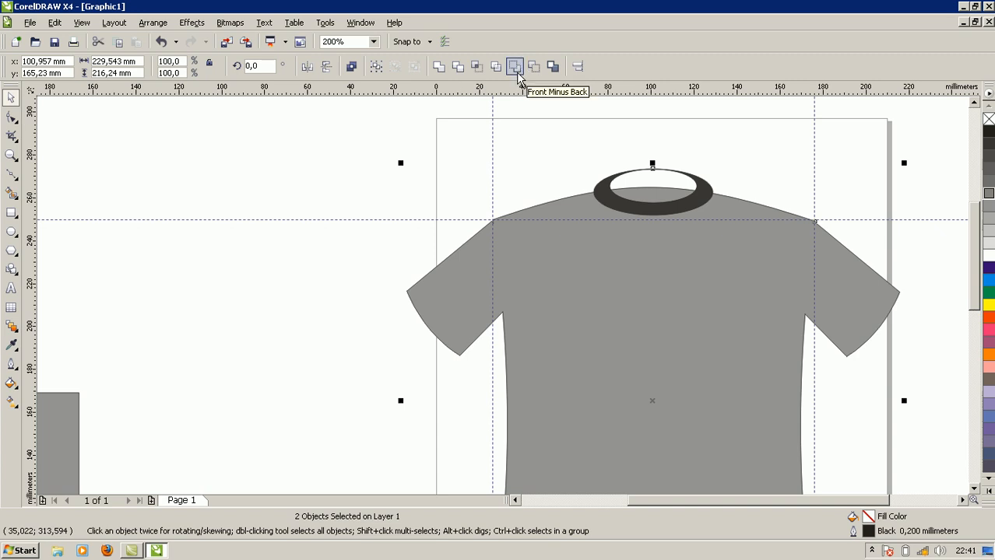
left_click(477, 67)
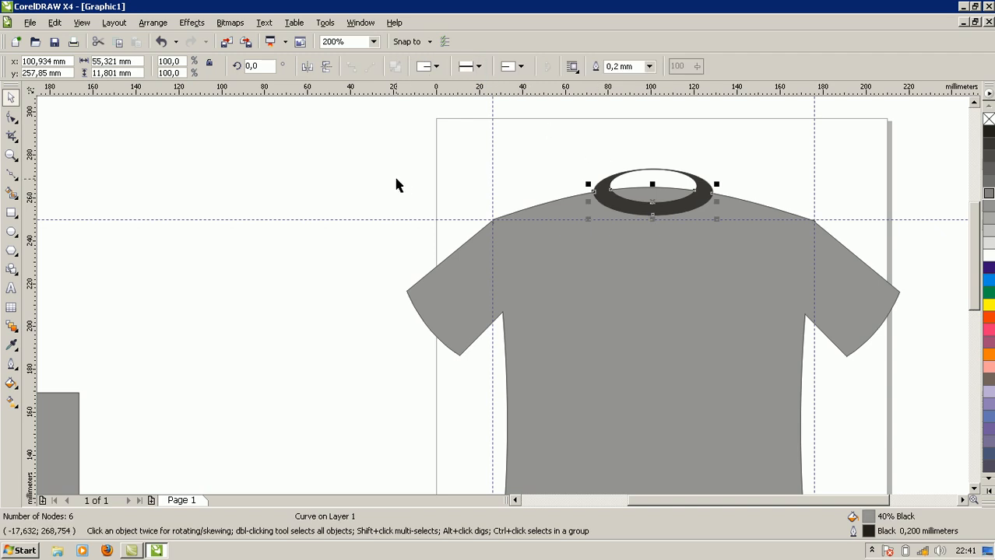
left_click(410, 189)
- Move the original ring off the shirt to the left of the page and fill the intersected collar piece with 90% Black
left_click_drag(615, 181, 275, 156)
left_click(644, 212)
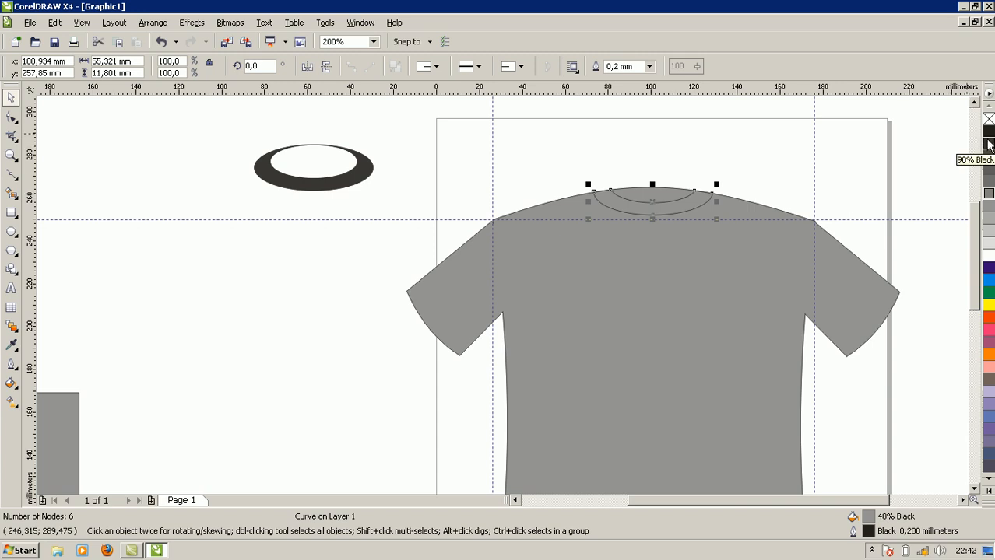
left_click(989, 144)
left_click(749, 159)
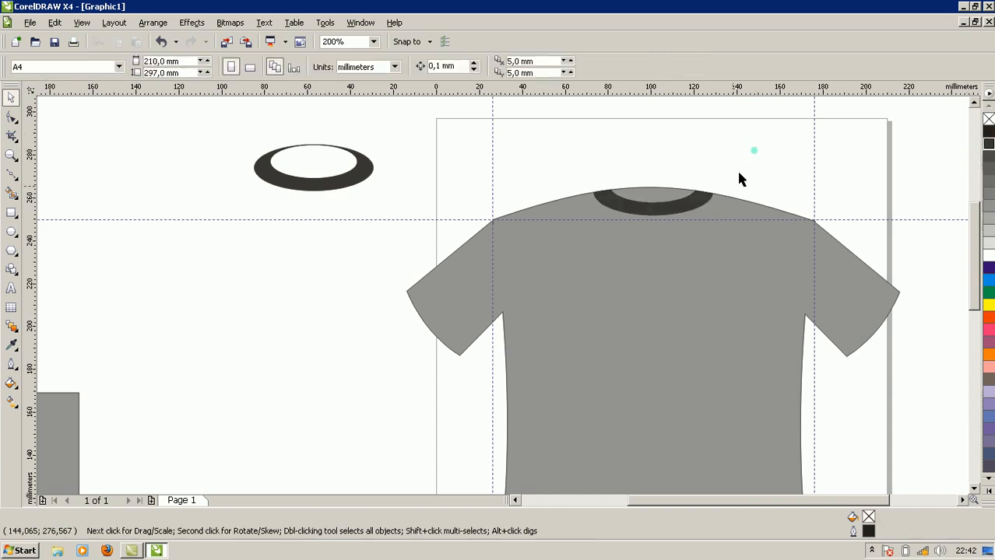
- Examine the T-shirt's overall shape from the collar down to the hem
scroll(499, 289, "down", 2)
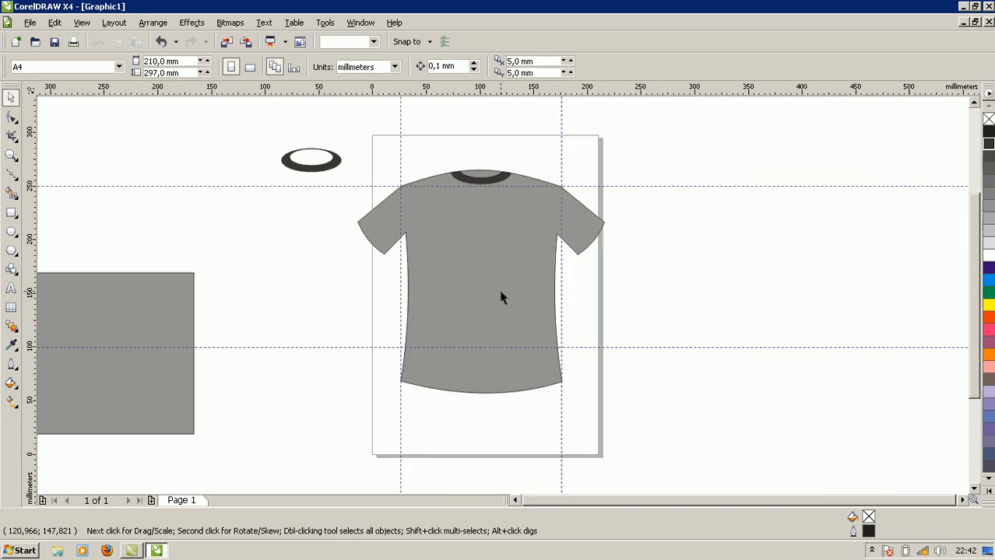
scroll(499, 290, "up", 2)
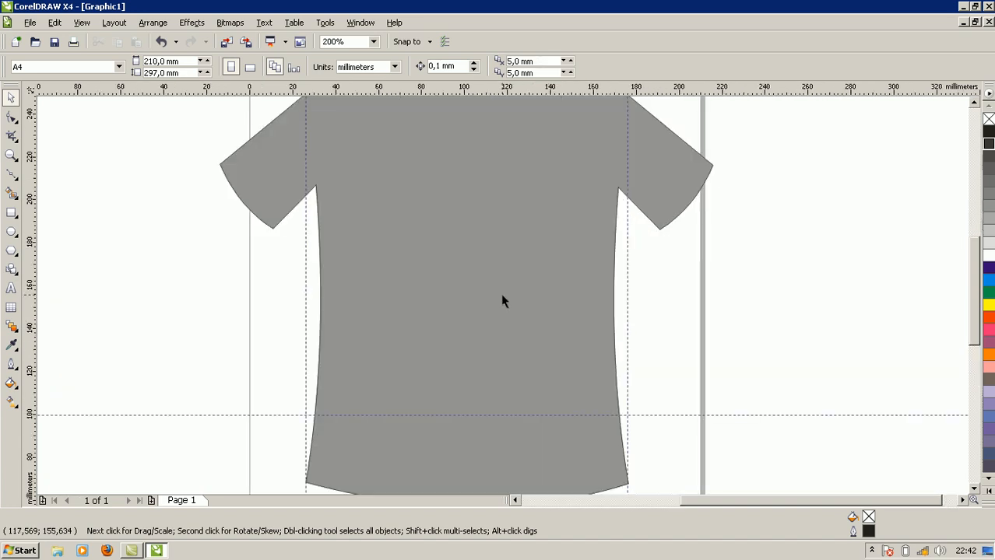
scroll(502, 300, "down", 2)
left_click_drag(976, 347, 938, 312)
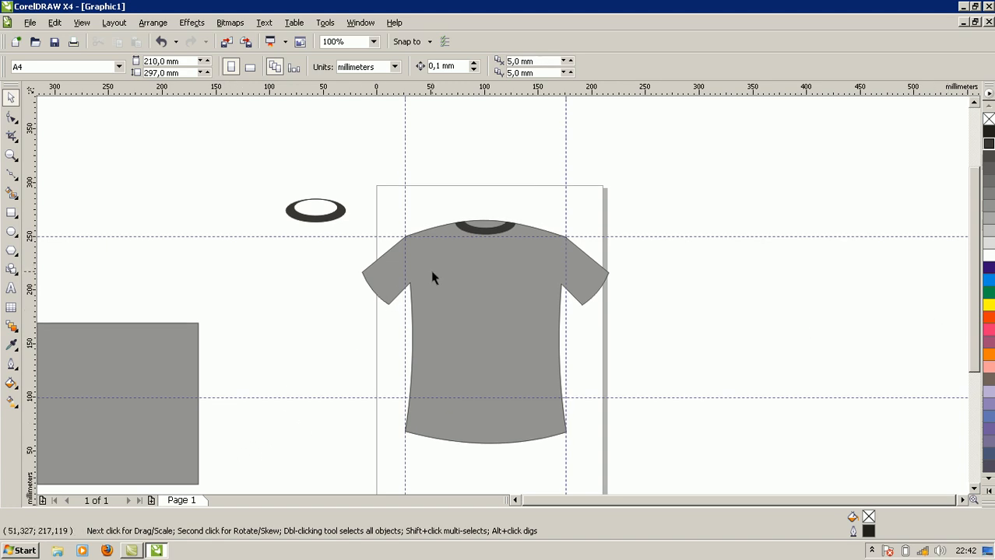
scroll(433, 277, "up", 2)
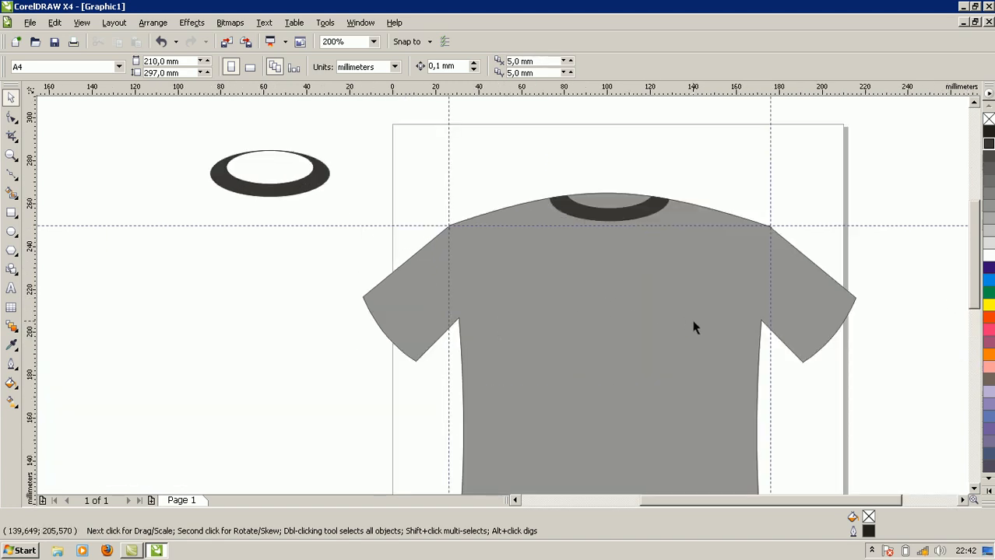
left_click(606, 199)
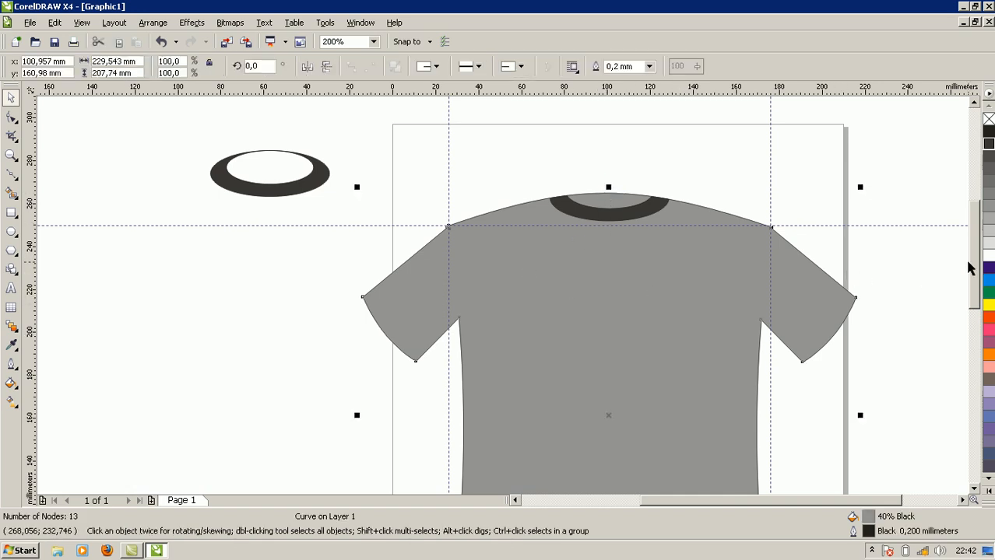
left_click_drag(969, 267, 978, 309)
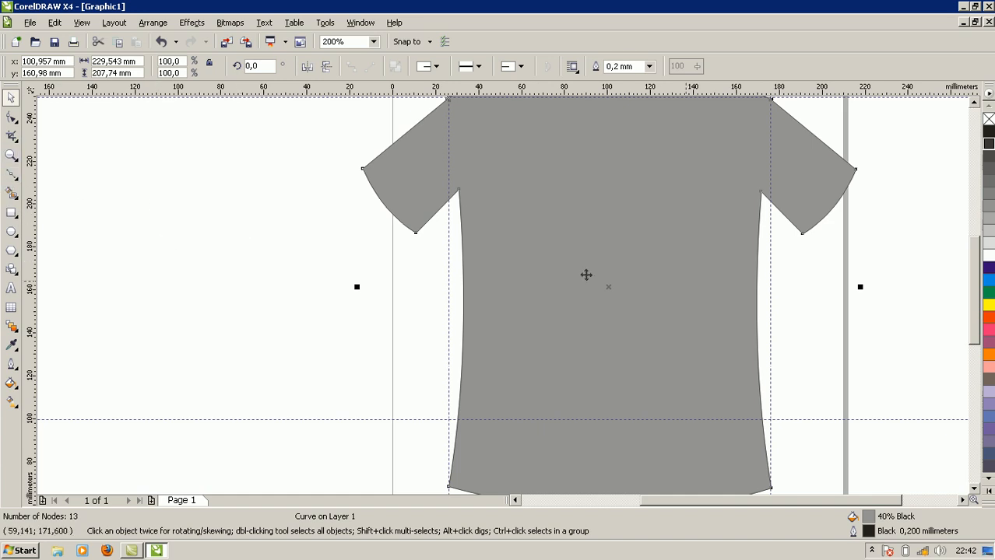
left_click_drag(970, 309, 969, 284)
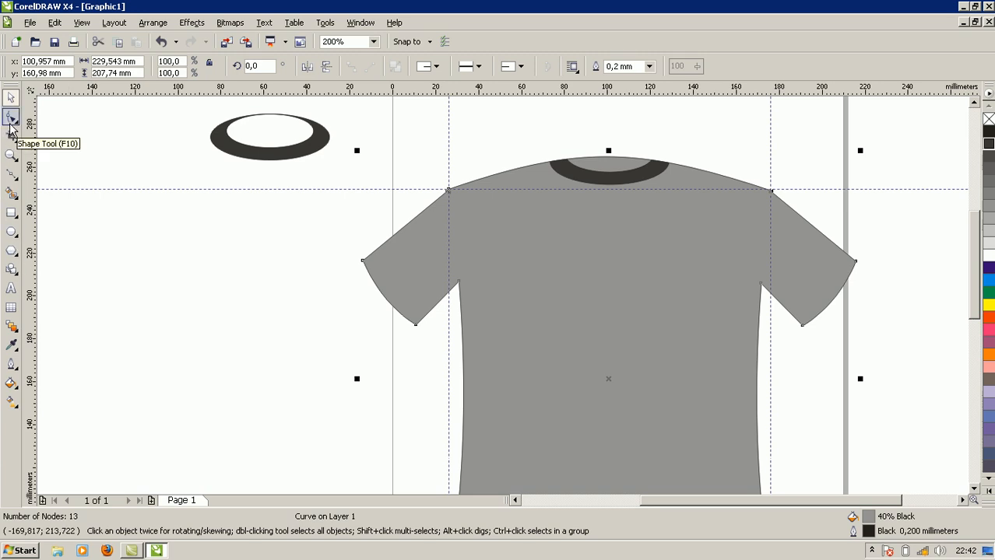
- Draw a straight line across the left sleeve just inside its cuff, from the sleeve's upper edge to its lower edge
left_click(11, 174)
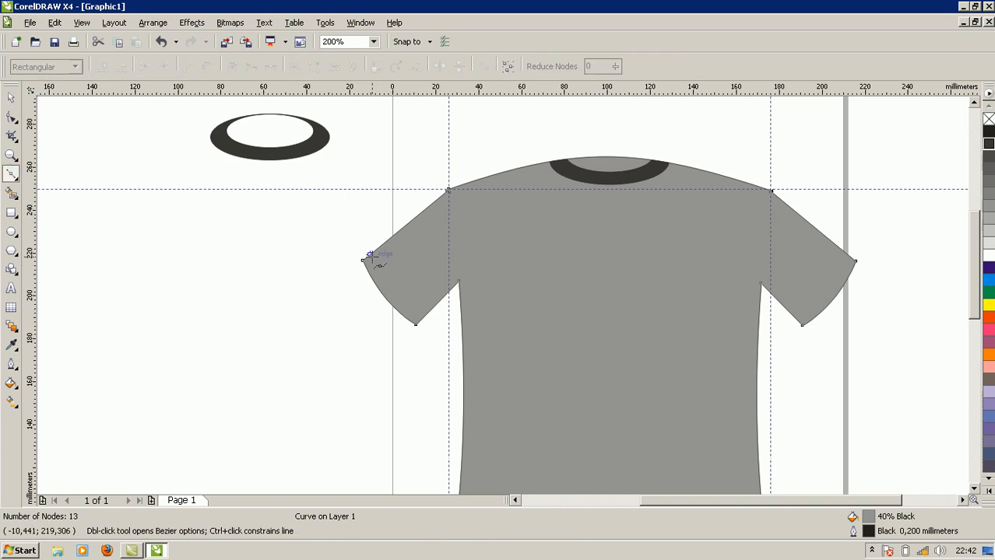
left_click(369, 255)
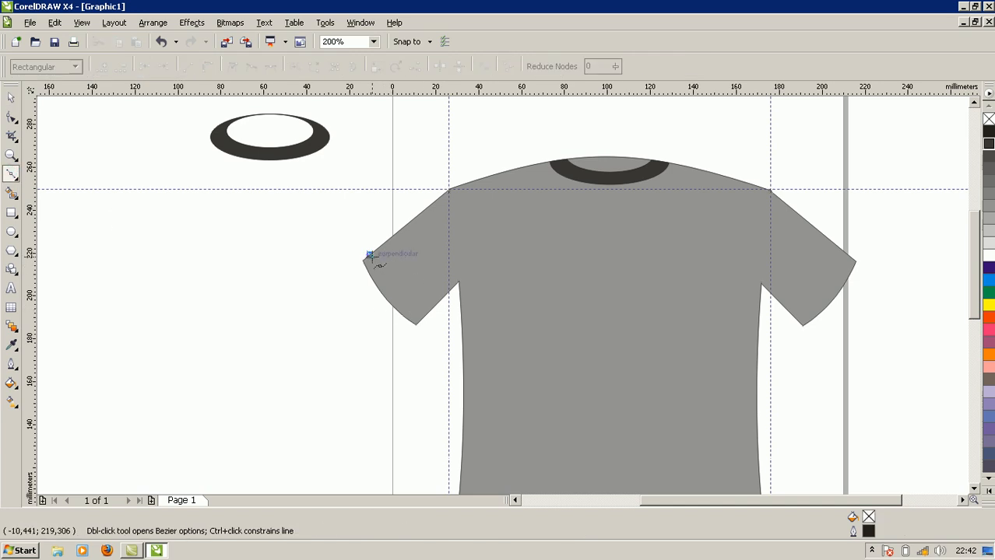
left_click(421, 319)
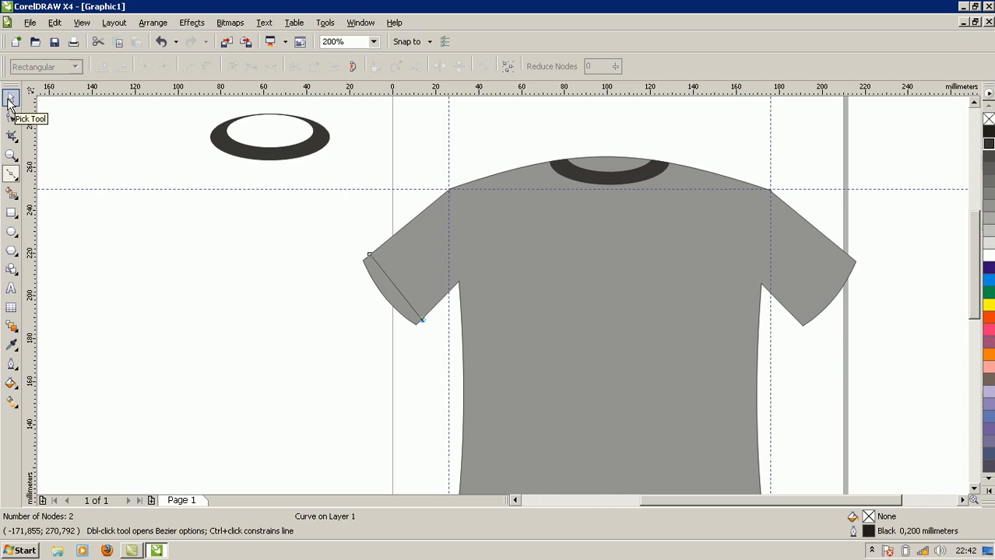
- Convert the line on the left sleeve to a curve and bow it so that it runs parallel to the cuff edge
left_click(11, 117)
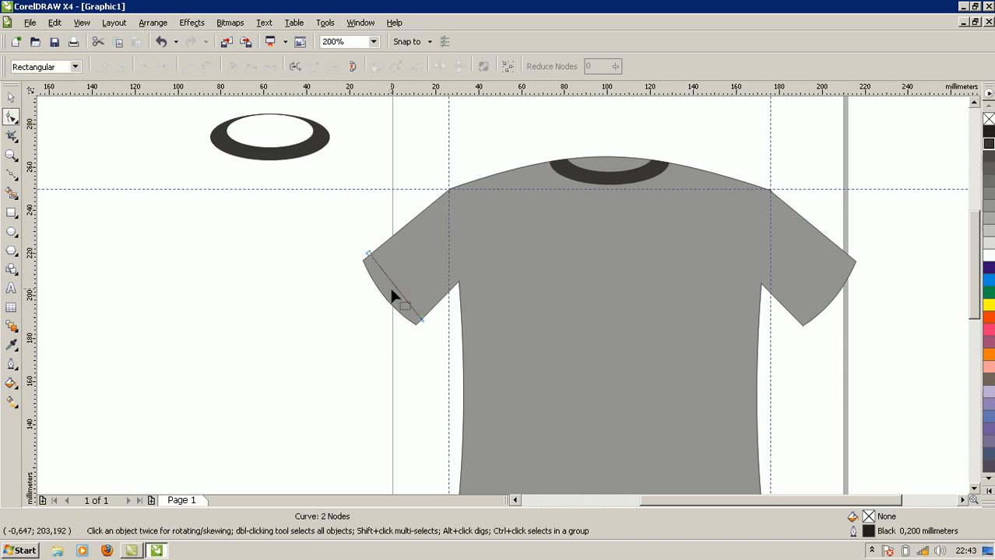
left_click_drag(394, 286, 393, 291)
left_click(395, 287)
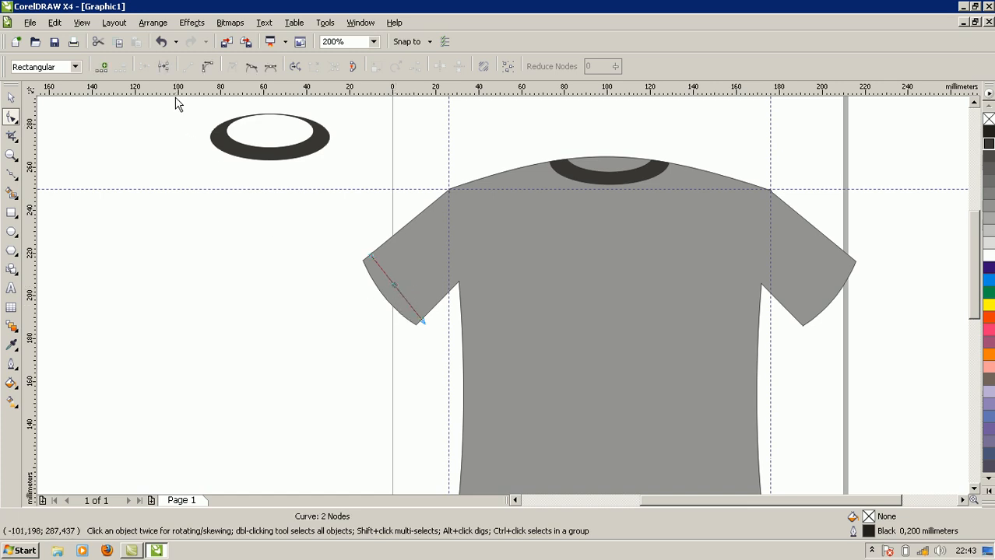
left_click(207, 69)
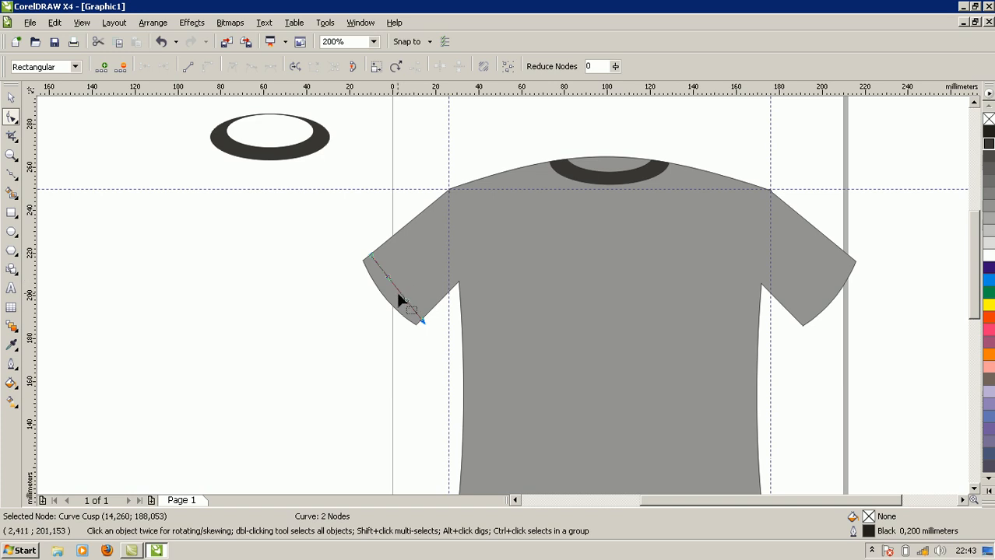
left_click_drag(397, 291, 396, 297)
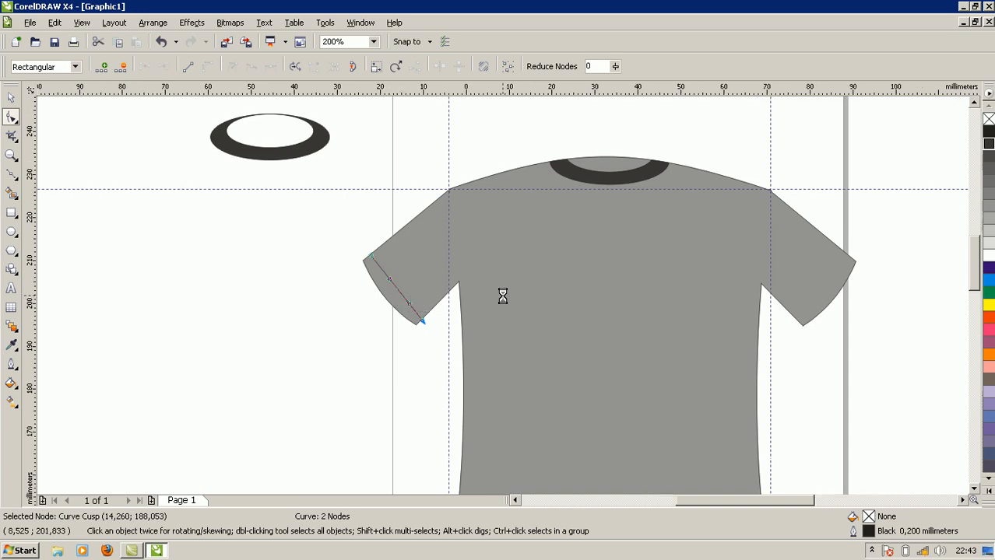
scroll(502, 293, "up", 1)
left_click_drag(480, 301, 472, 307)
left_click(419, 340)
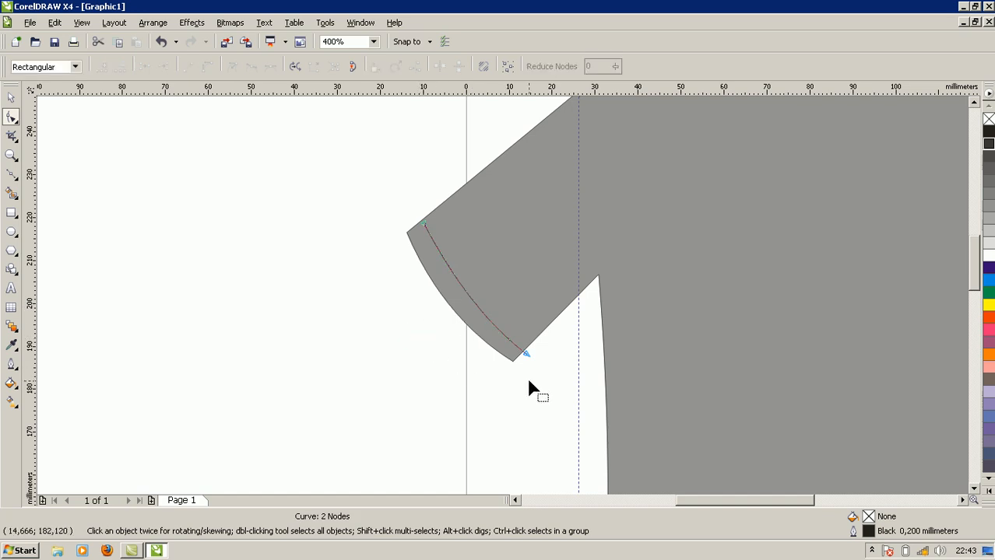
- Try to nudge the seam line's lower end node left onto the sleeve's lower edge, and undo the change
left_click(526, 355)
left_click_drag(526, 356, 524, 355)
left_click(526, 371)
key("ctrl+z")
key("Left")
key("Left")
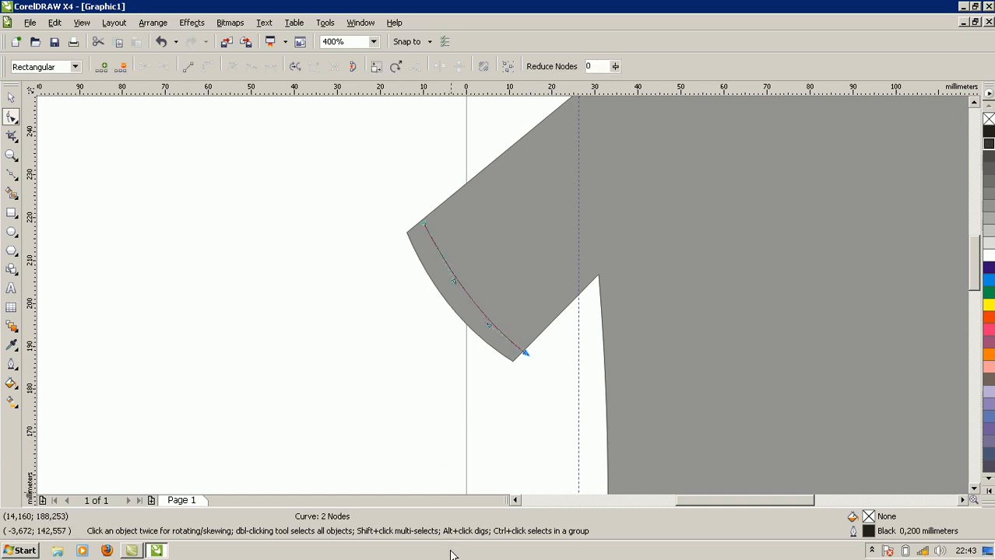
key("Left")
key("Left")
key("Left")
key("Left")
key("Left")
key("Left")
key("Left")
key("Left")
key("Left")
key("Left")
key("Left")
key("Left")
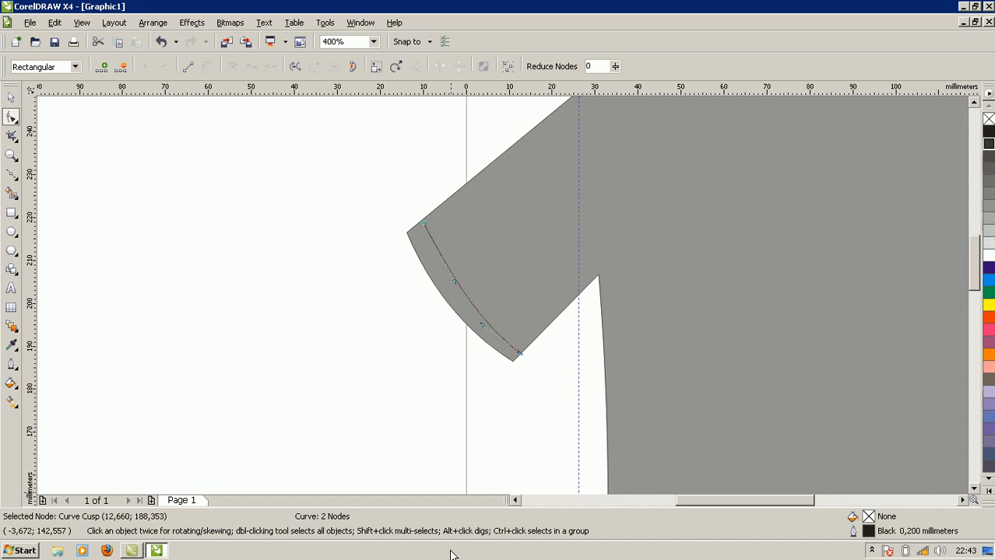
key("ctrl+z")
left_click(407, 340)
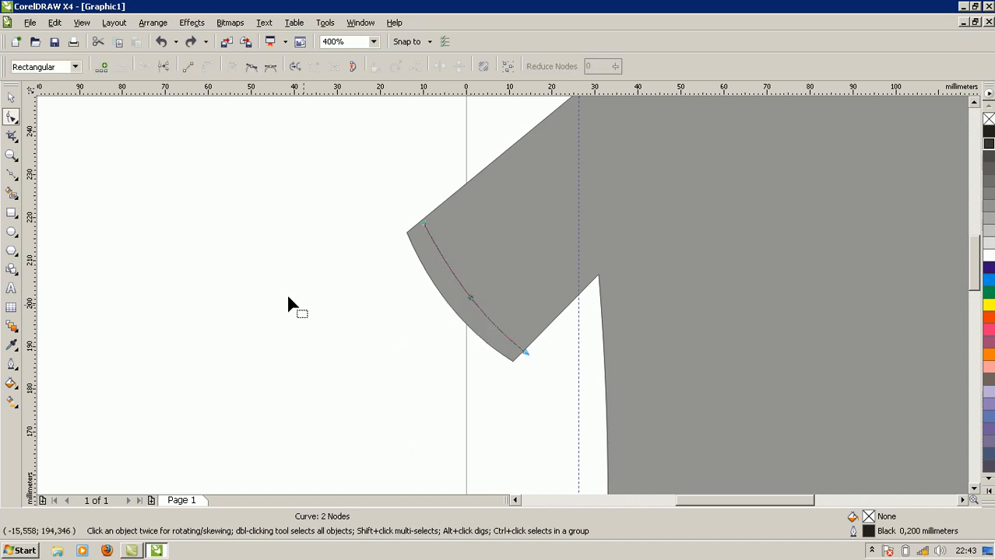
- Shift the whole seam line about 1.1 mm left and 0.5 mm up so its ends meet the sleeve edges
key("space")
left_click_drag(526, 354, 520, 354)
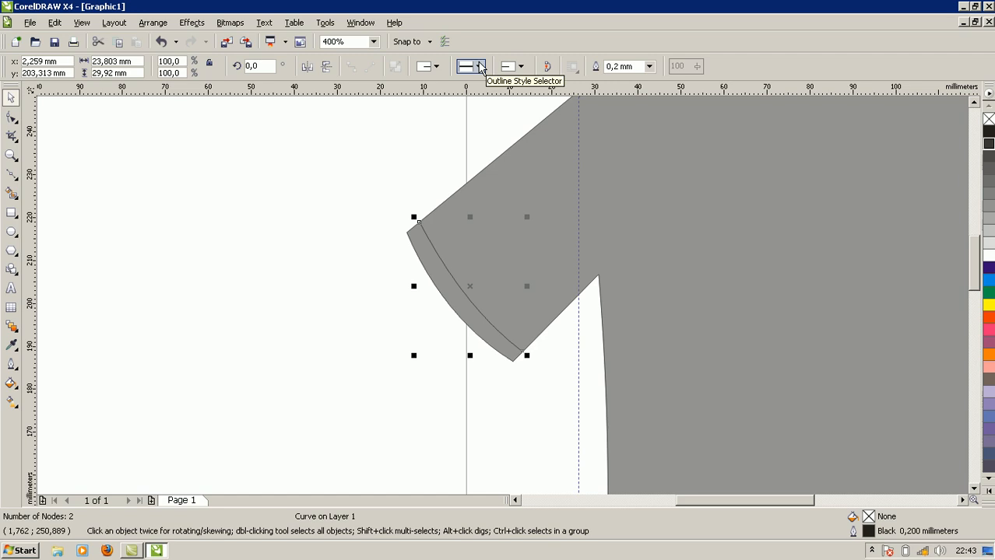
- Try several dashed and dotted outline styles on the left cuff's seam line
left_click(480, 68)
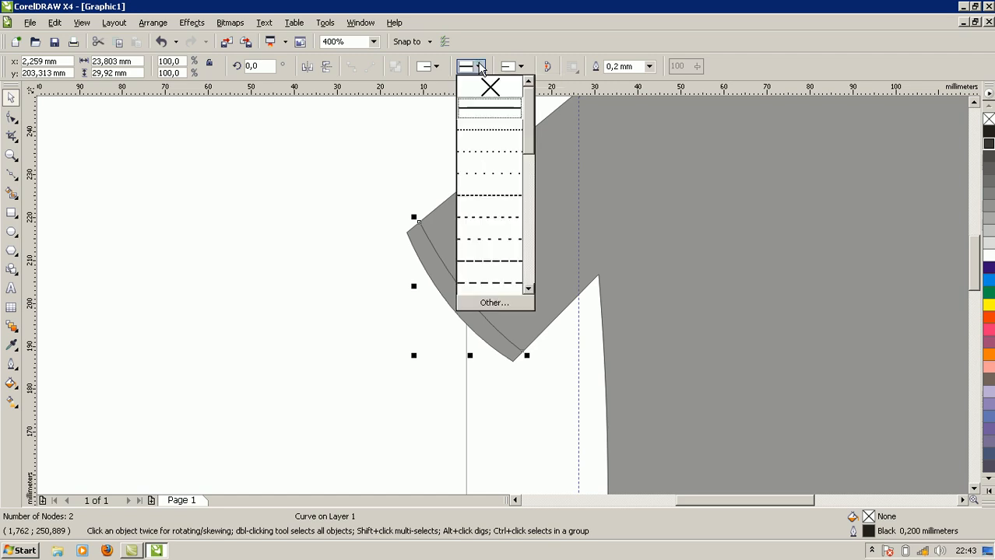
left_click(495, 257)
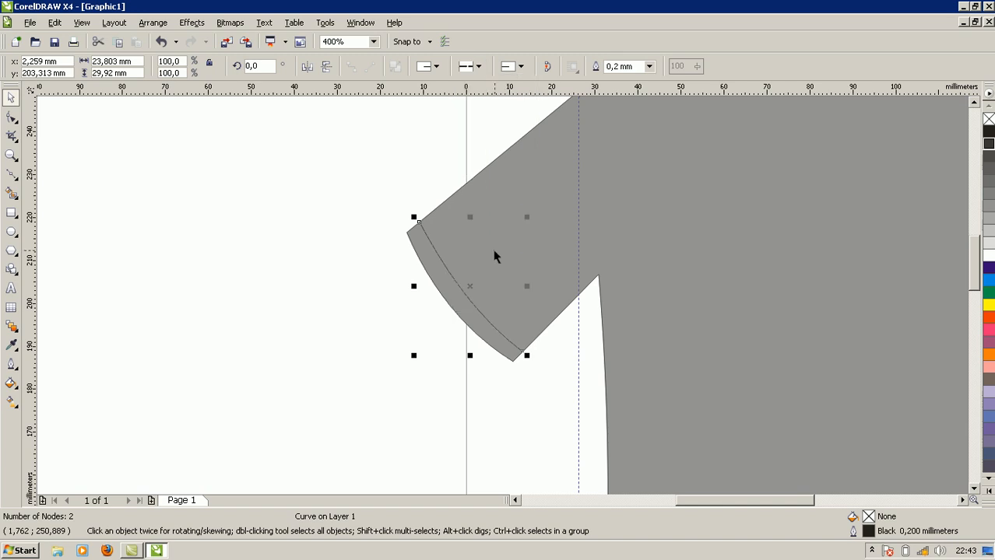
left_click(477, 67)
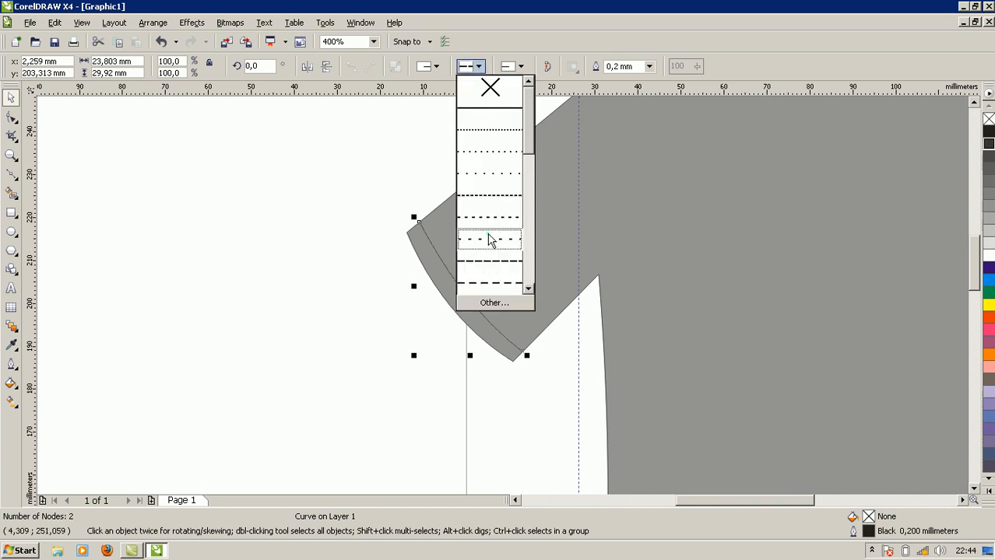
left_click(489, 240)
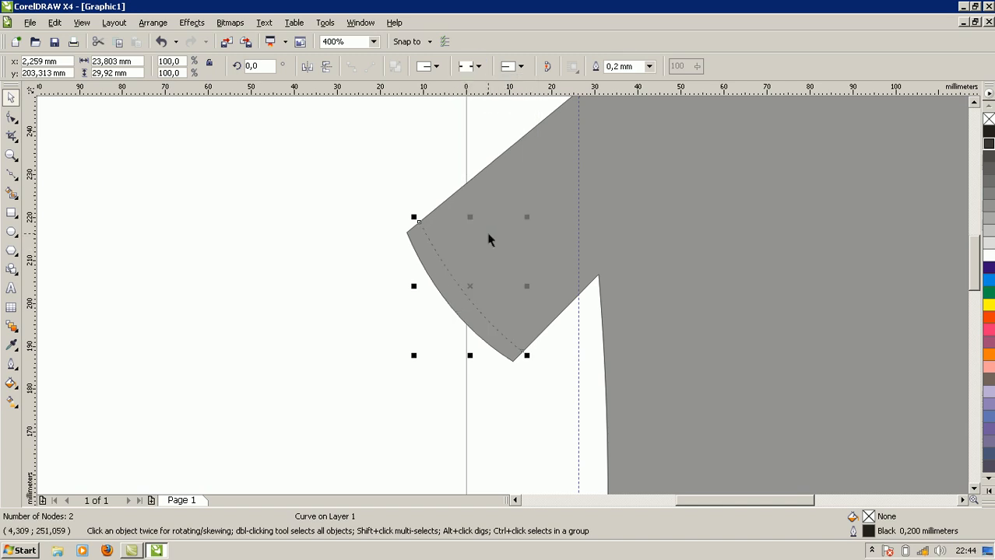
left_click(480, 67)
left_click(481, 201)
- Give the left cuff's seam line the widely spaced long-dash outline style
left_click(478, 67)
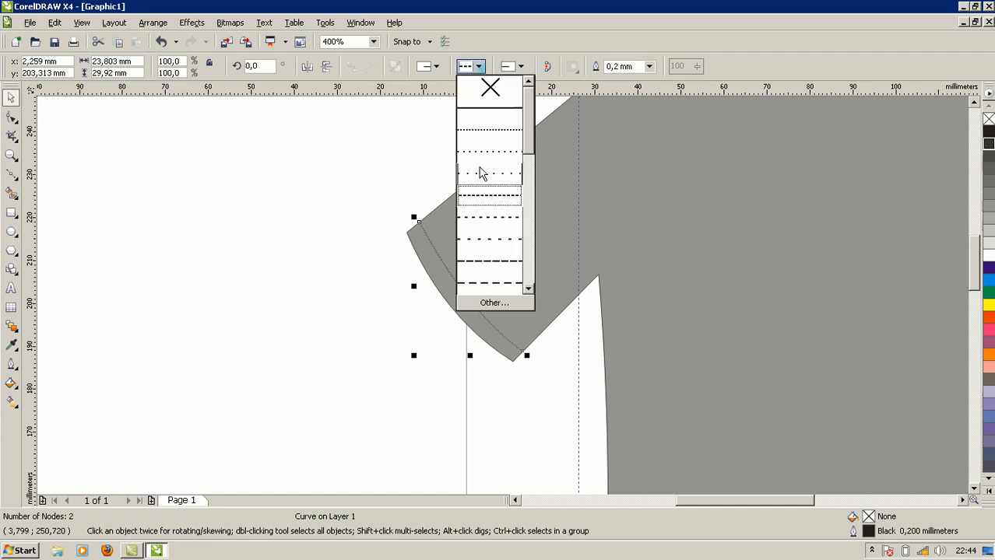
left_click(491, 282)
left_click(356, 362)
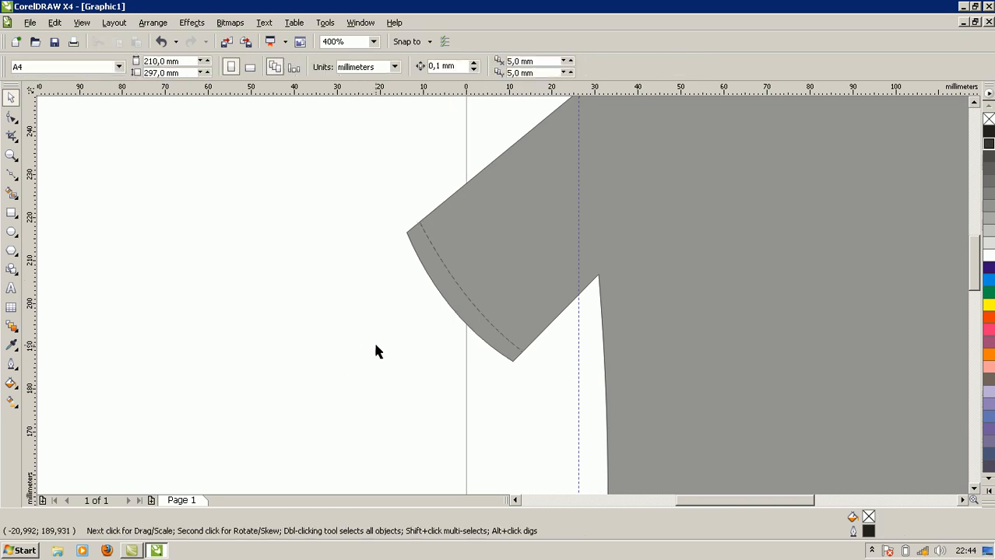
- Place a horizontally mirrored copy of the dashed cuff seam line across the right sleeve near its cuff
left_click(518, 351)
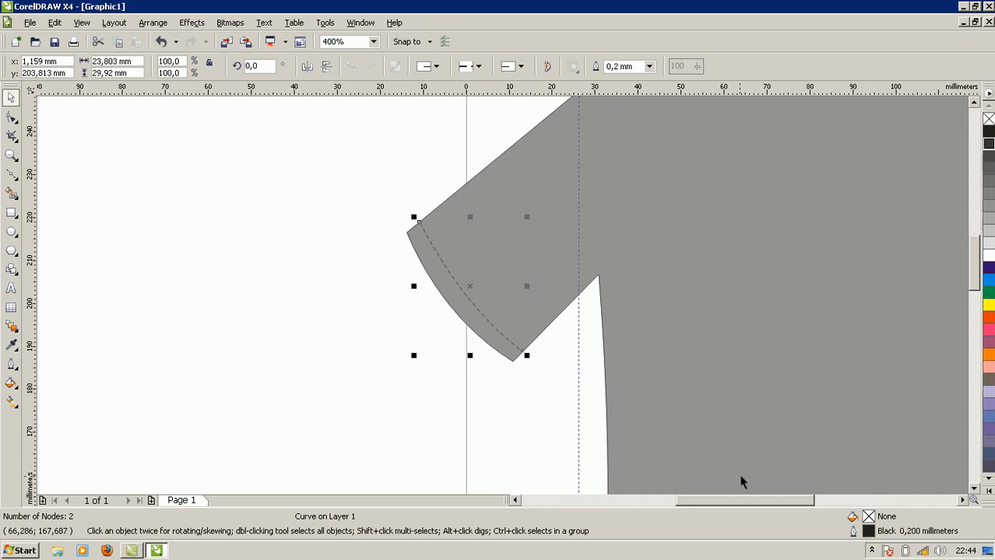
left_click_drag(732, 502, 764, 507)
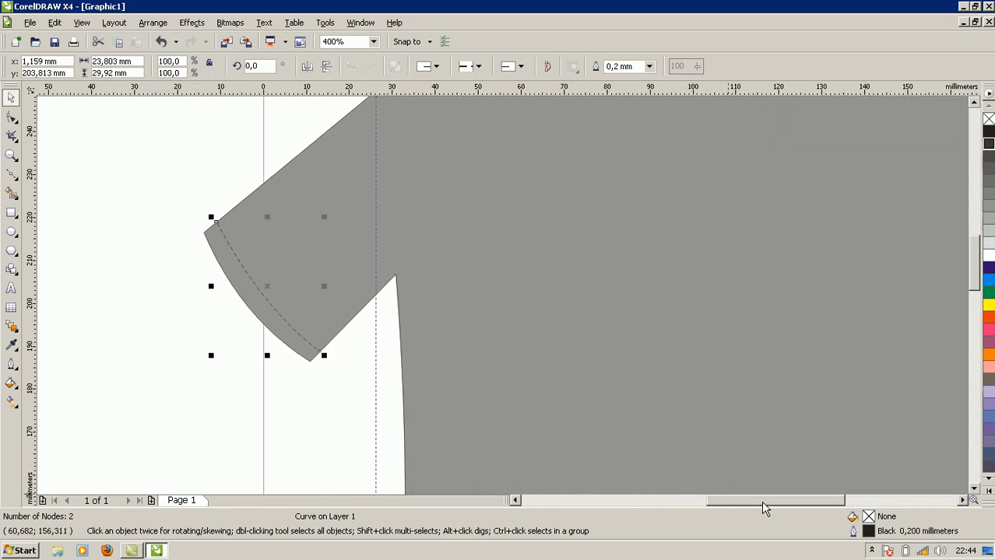
scroll(319, 270, "down", 1)
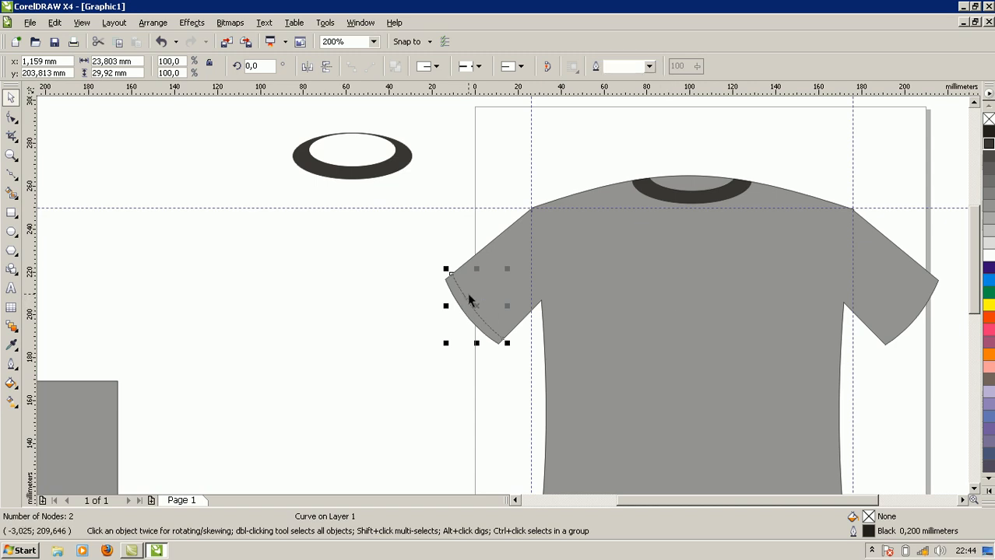
left_click_drag(477, 286, 759, 275)
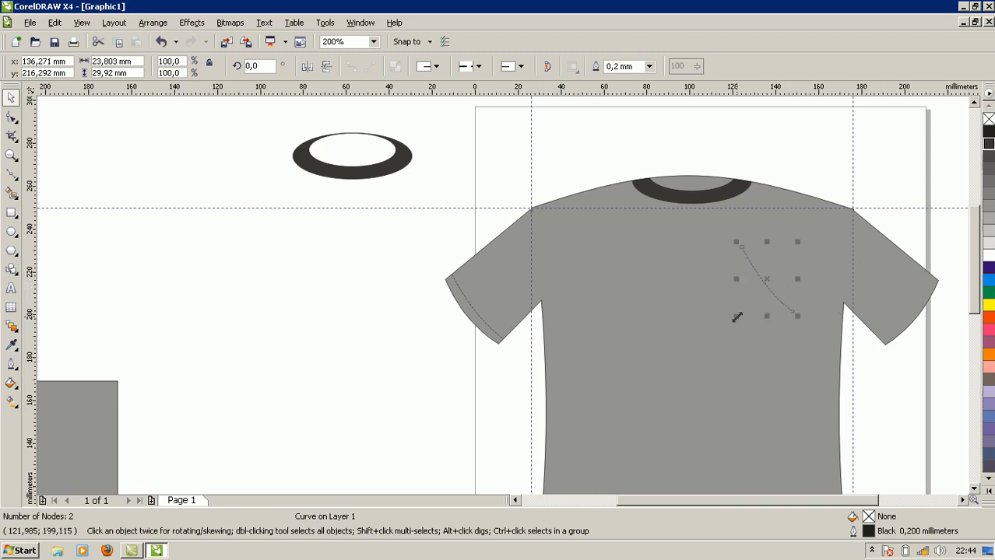
left_click_drag(735, 279, 894, 322)
- Nudge the mirrored seam line slightly right so that both of its ends meet the right sleeve's edges
scroll(898, 364, "up", 1)
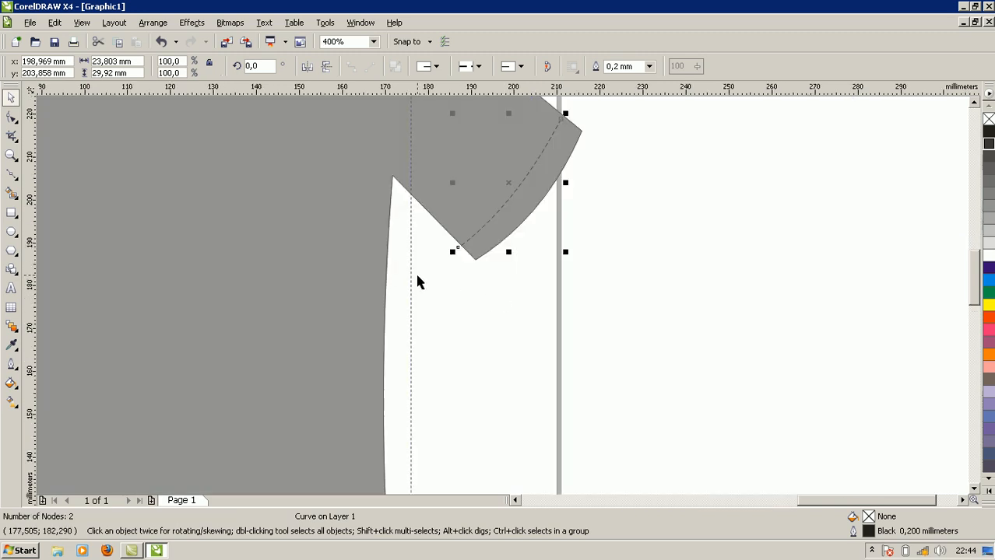
key("Up")
key("Up")
key("Up")
key("Right")
key("Right")
key("Right")
key("Right")
key("Down")
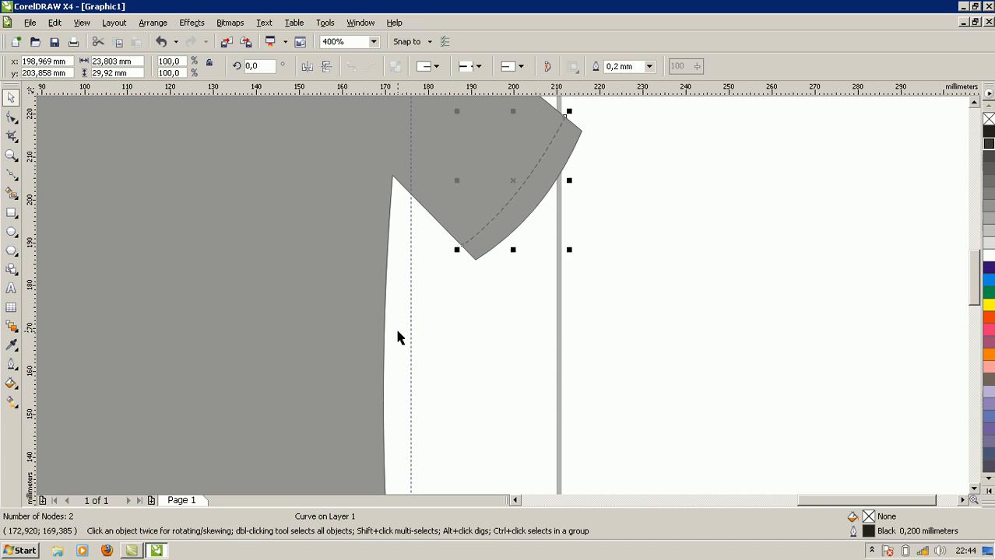
key("Right")
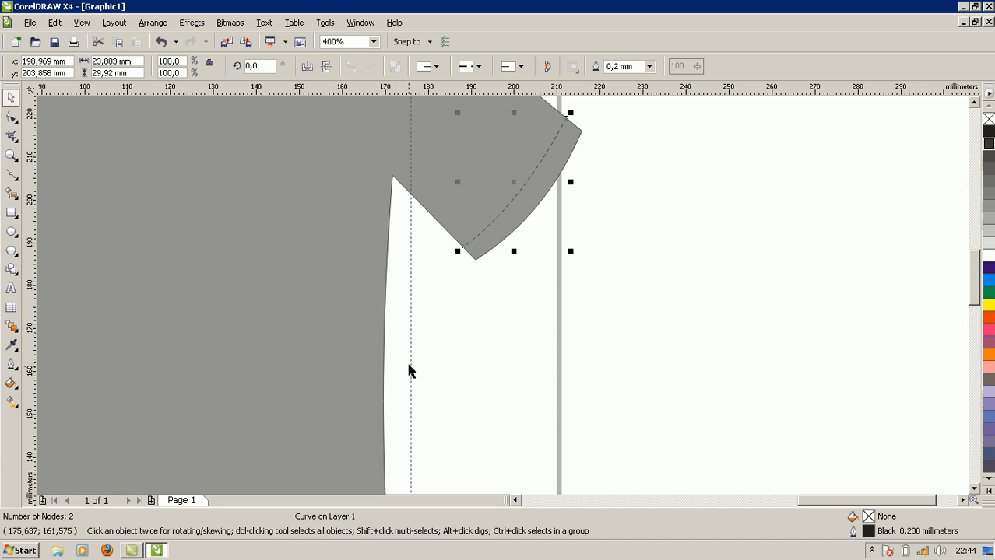
scroll(408, 363, "down", 1)
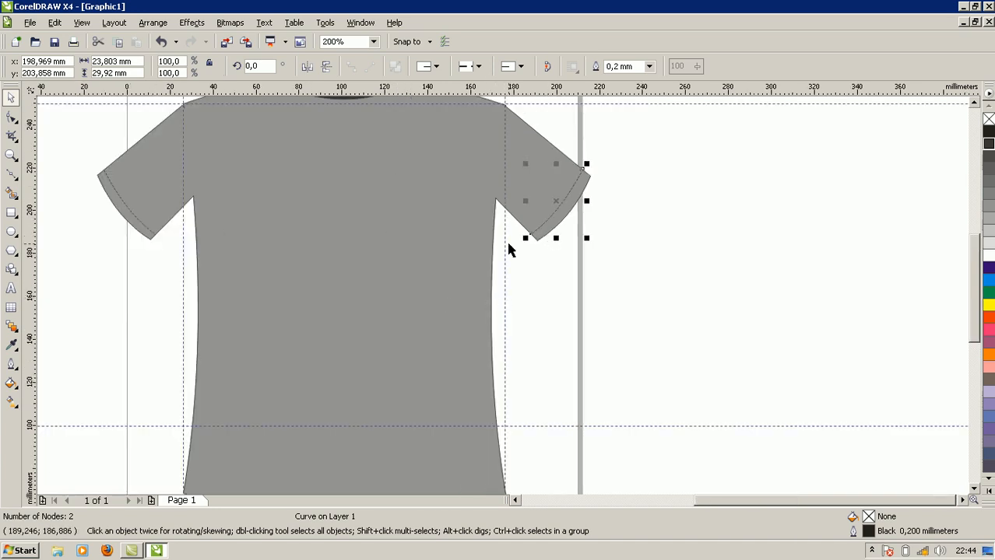
key("Right")
left_click(352, 318)
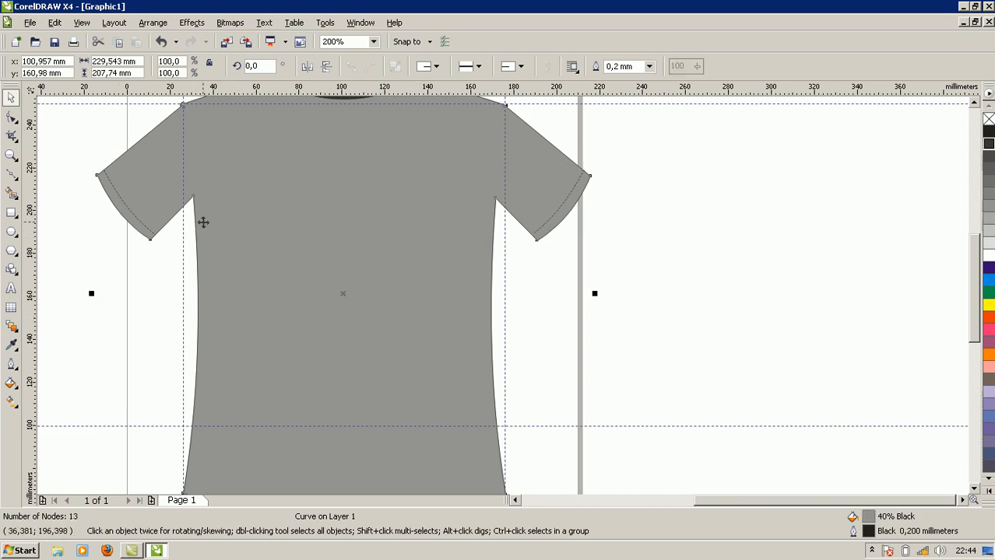
- Duplicate the left cuff's seam line and move the copy so its upper end sits on the left shoulder corner
left_click(127, 209)
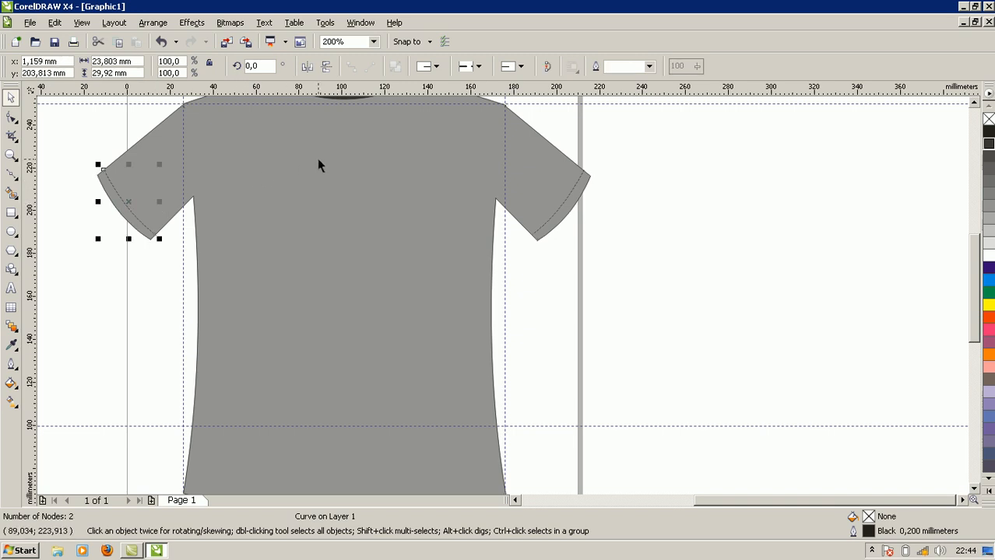
key("ctrl+d")
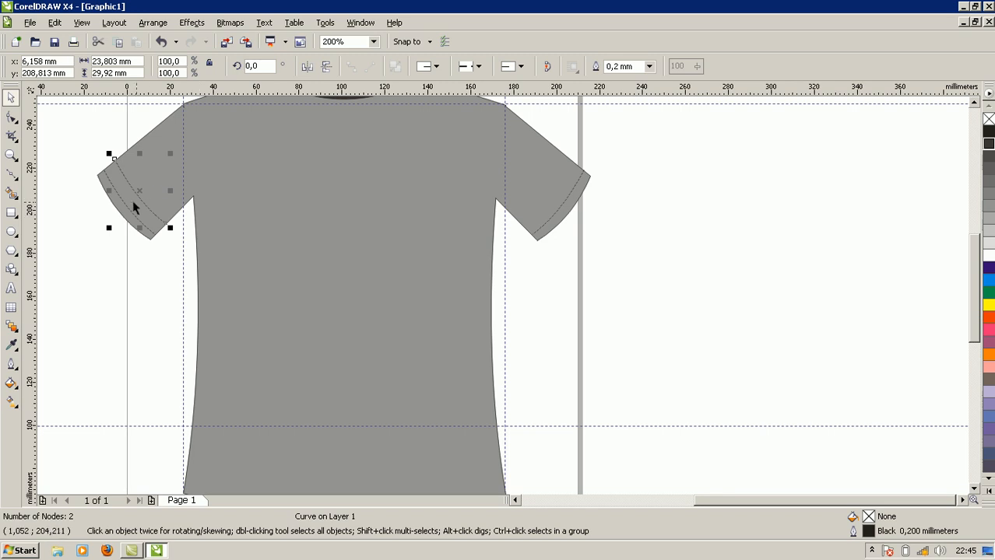
left_click_drag(142, 201, 250, 184)
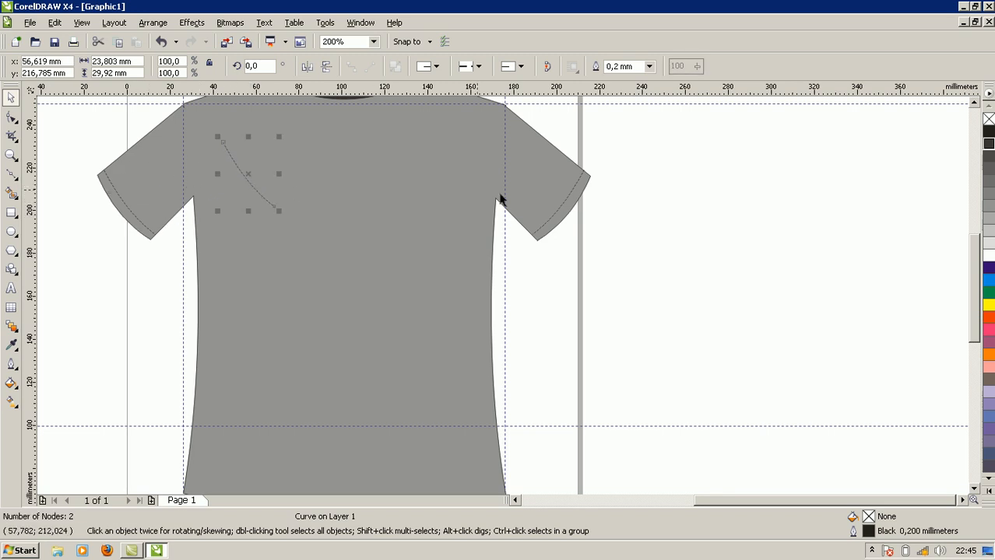
scroll(955, 279, "up", 3)
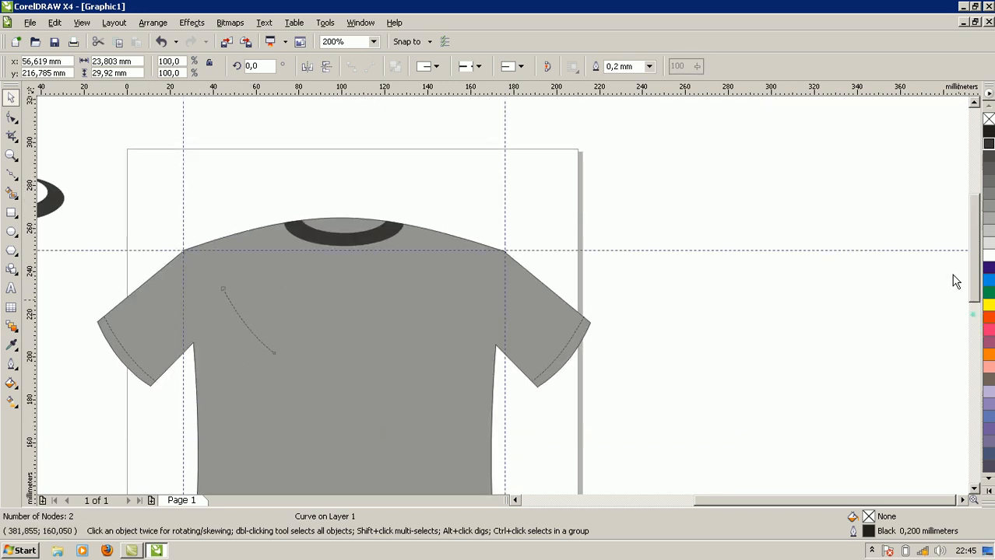
left_click_drag(256, 333, 216, 294)
- Rotate the copied seam line about the left shoulder corner until its lower end reaches the left armpit
scroll(215, 293, "up", 1)
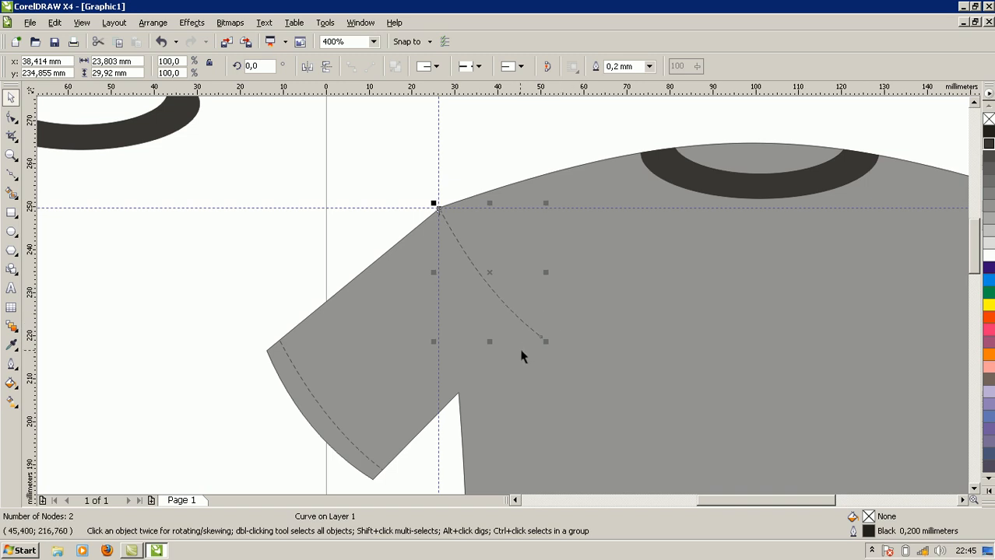
left_click(493, 289)
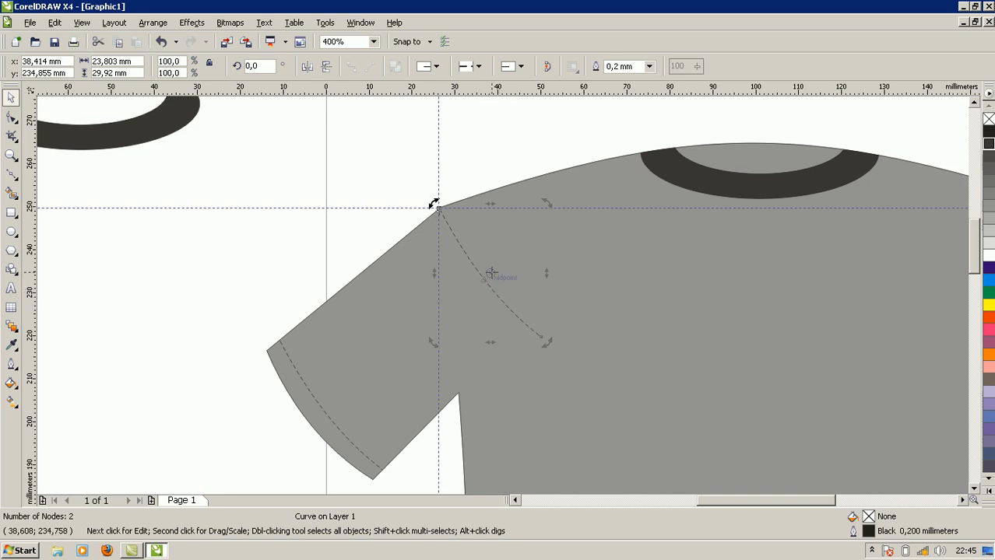
left_click_drag(492, 271, 439, 208)
left_click_drag(547, 344, 463, 396)
left_click(454, 373)
left_click(674, 313)
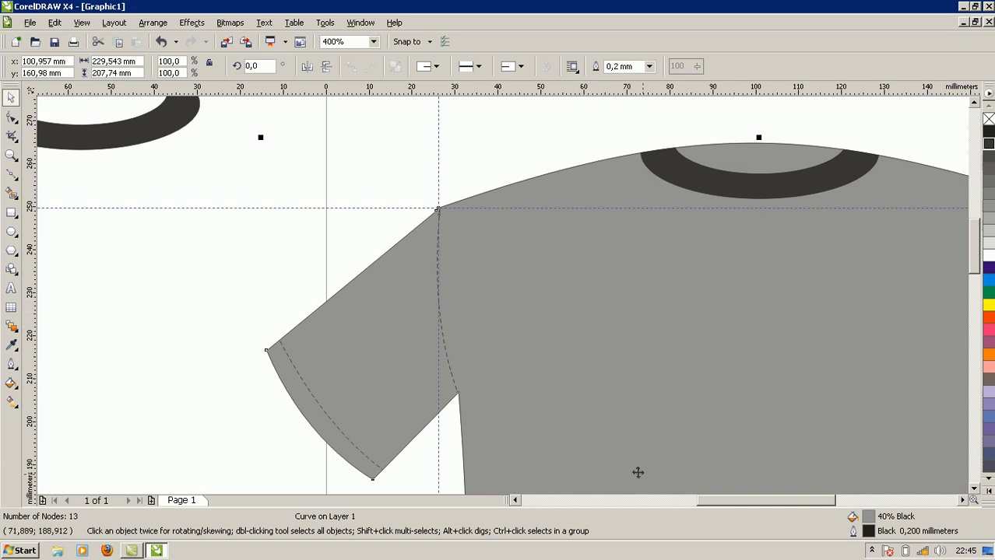
left_click(718, 503)
left_click_drag(718, 503, 752, 499)
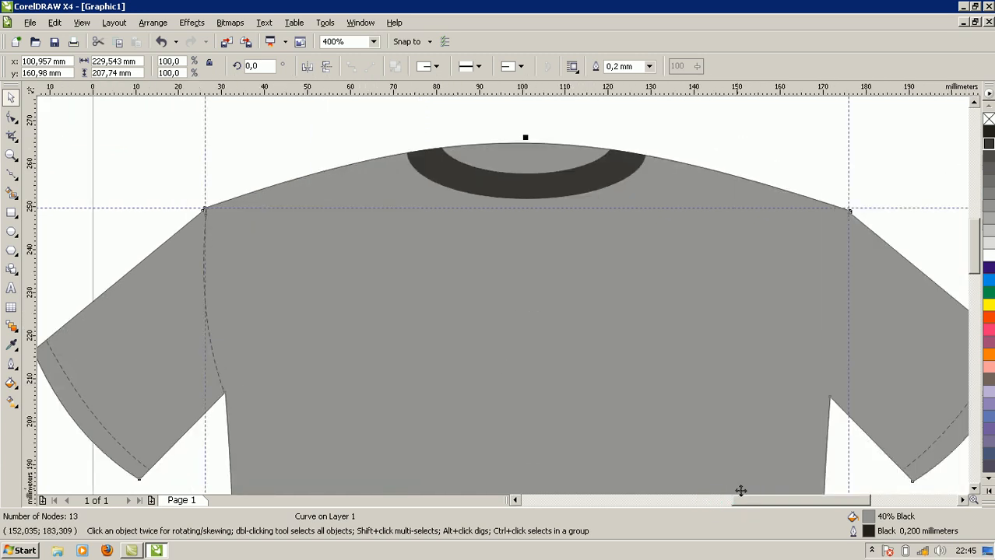
- Duplicate the left armhole seam line, mirror the copy horizontally and place it from the right shoulder corner to the right armpit
left_click(223, 384)
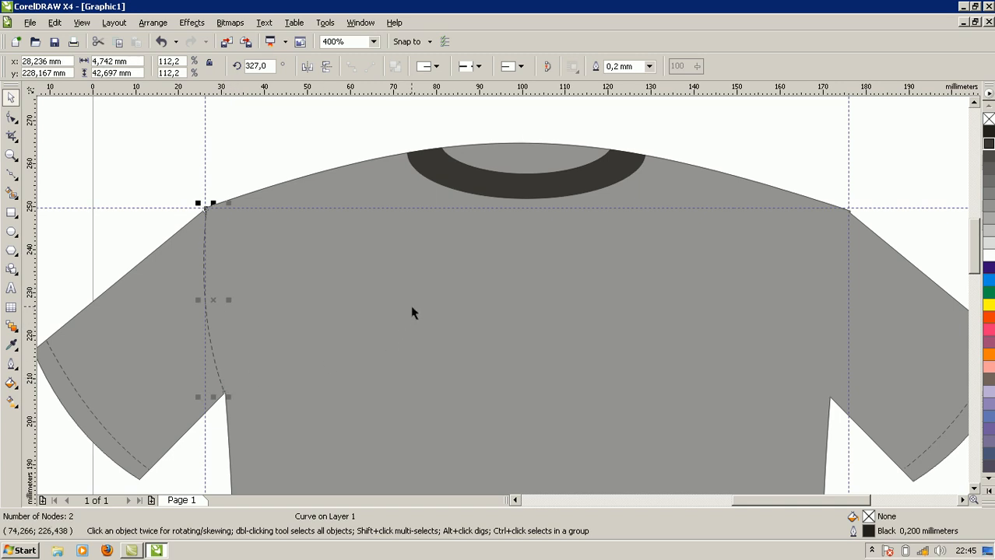
key("ctrl+d")
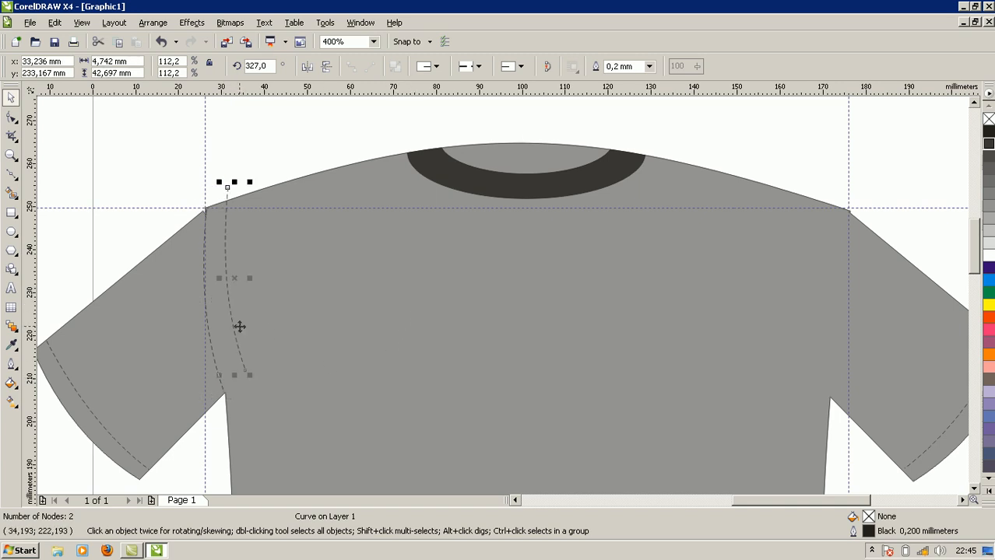
left_click_drag(235, 330, 854, 351)
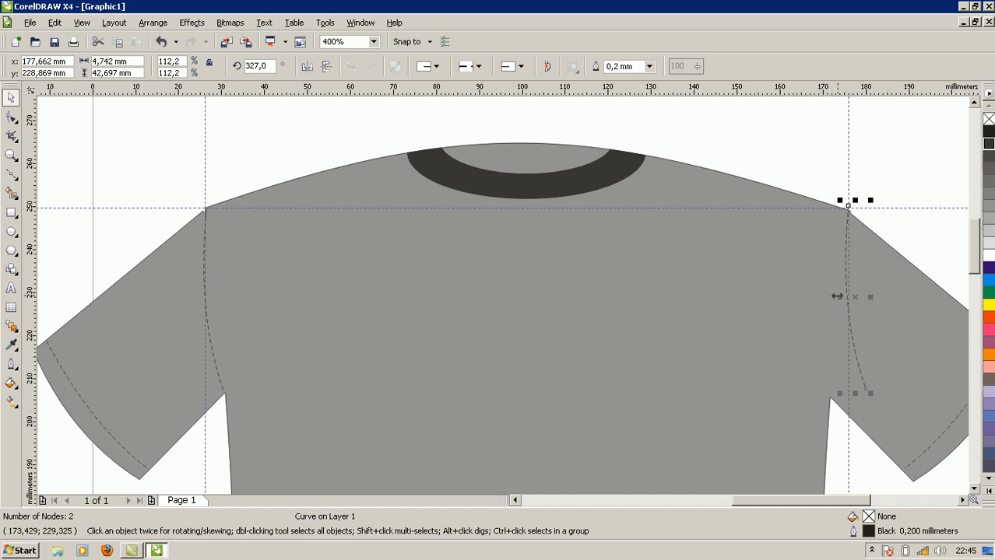
left_click_drag(837, 296, 847, 333)
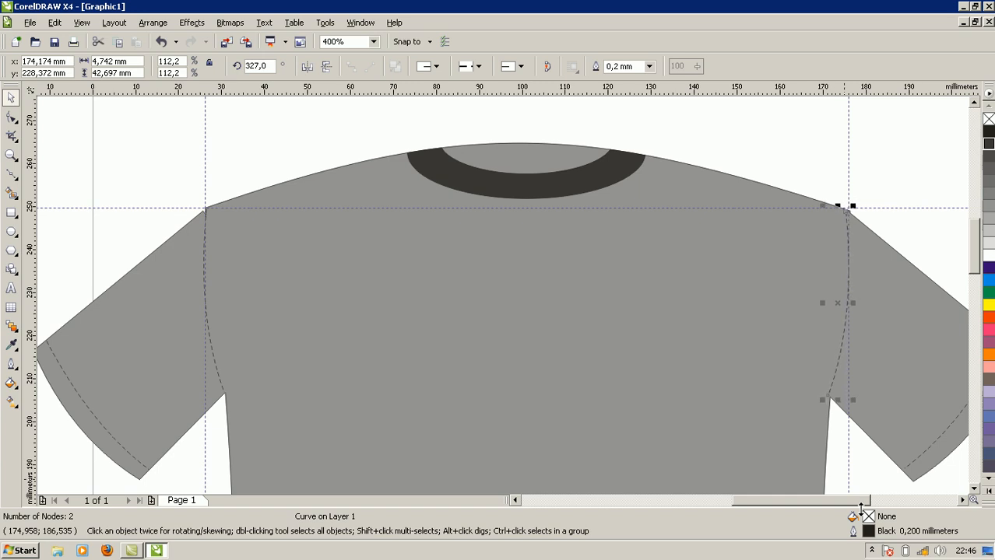
left_click(762, 388)
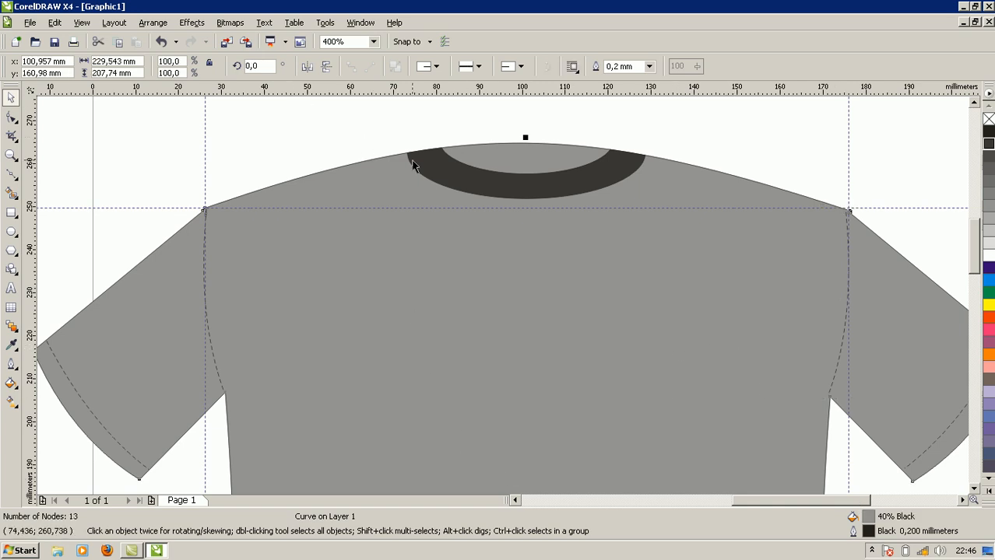
- Duplicate the left armhole seam line, then rotate and enlarge the copy to run from the collar's left edge to the left armhole seam
left_click(216, 361)
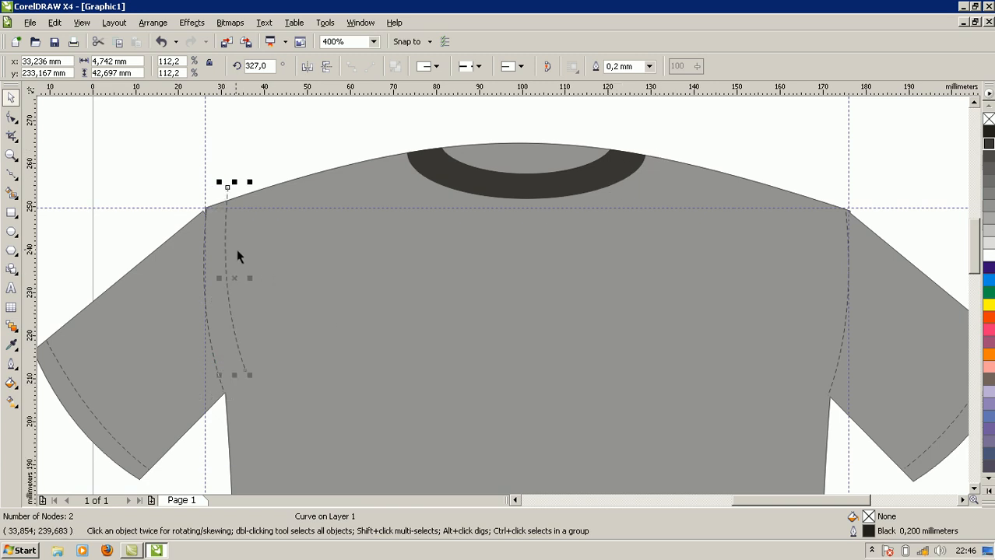
left_click_drag(227, 252, 407, 225)
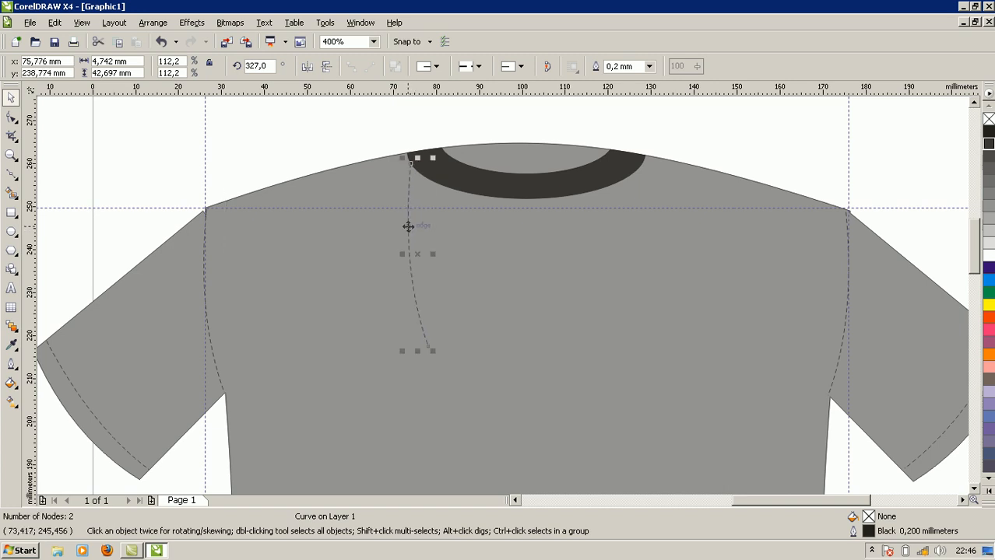
left_click(414, 277)
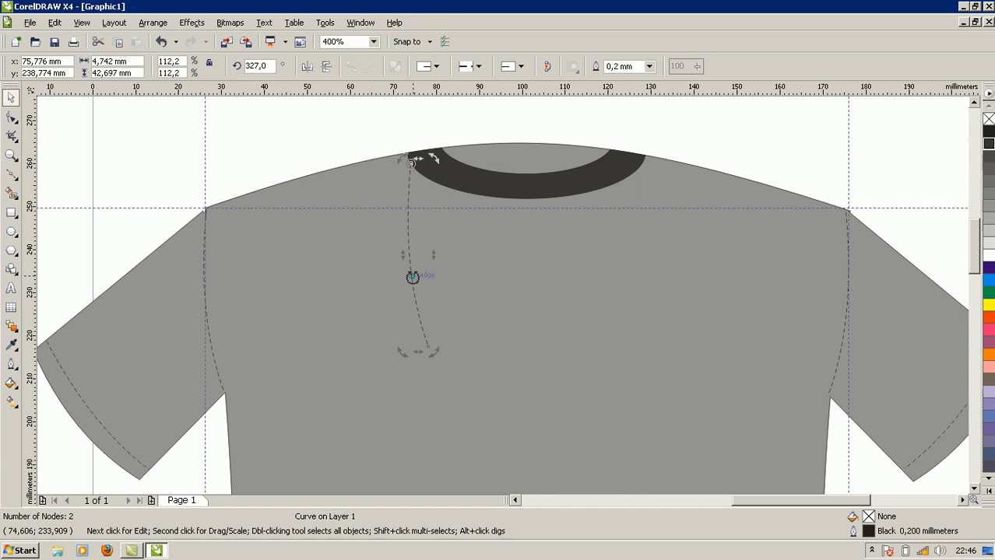
left_click_drag(433, 351, 231, 243)
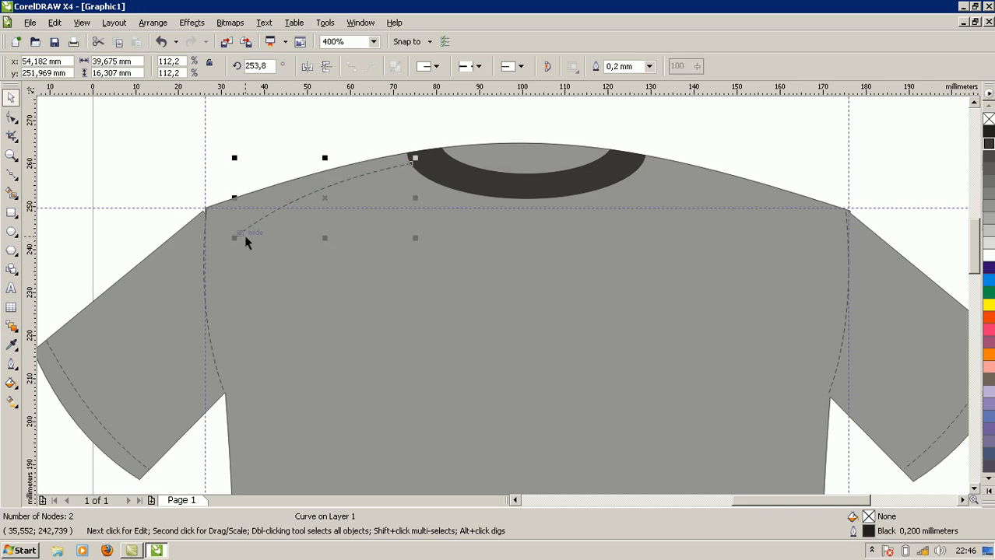
left_click_drag(234, 238, 201, 272)
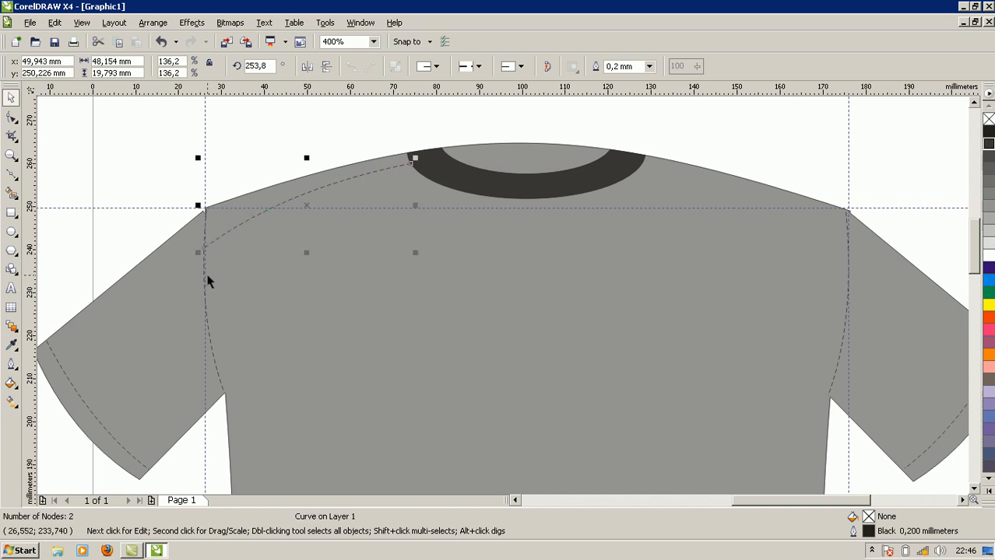
left_click(219, 337)
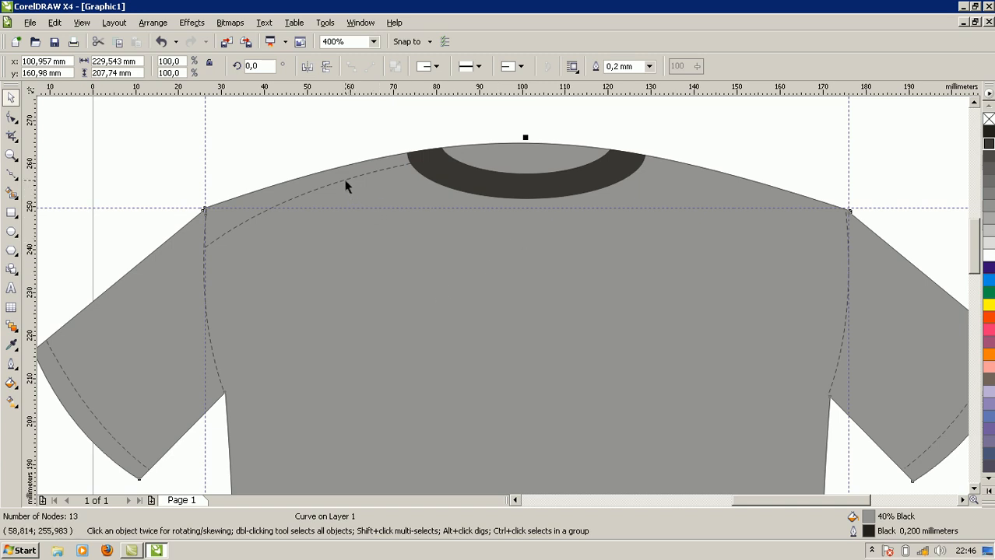
- Duplicate the left shoulder's dashed seam line, move the copy onto the chest and mirror it horizontally
left_click(388, 162)
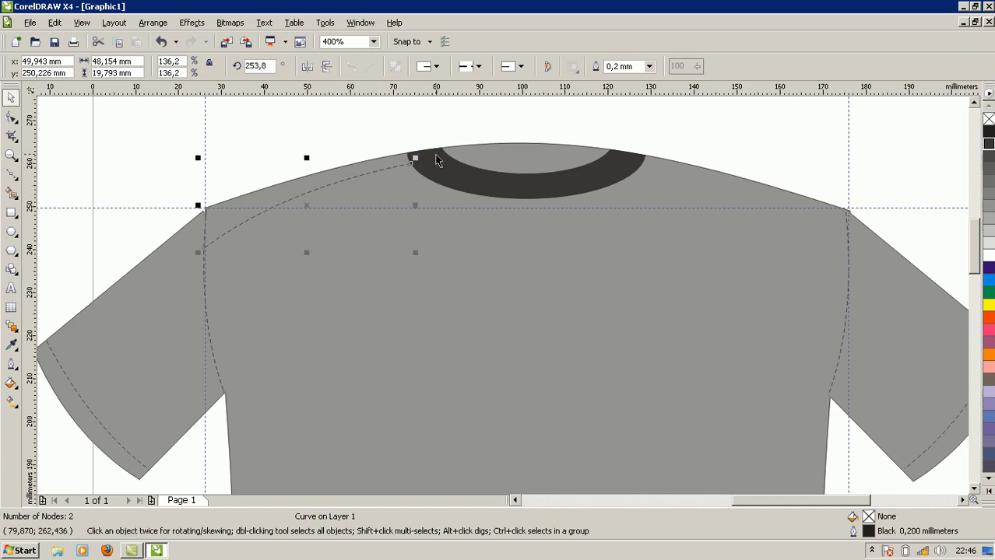
left_click_drag(381, 169, 424, 260)
key("ctrl+z")
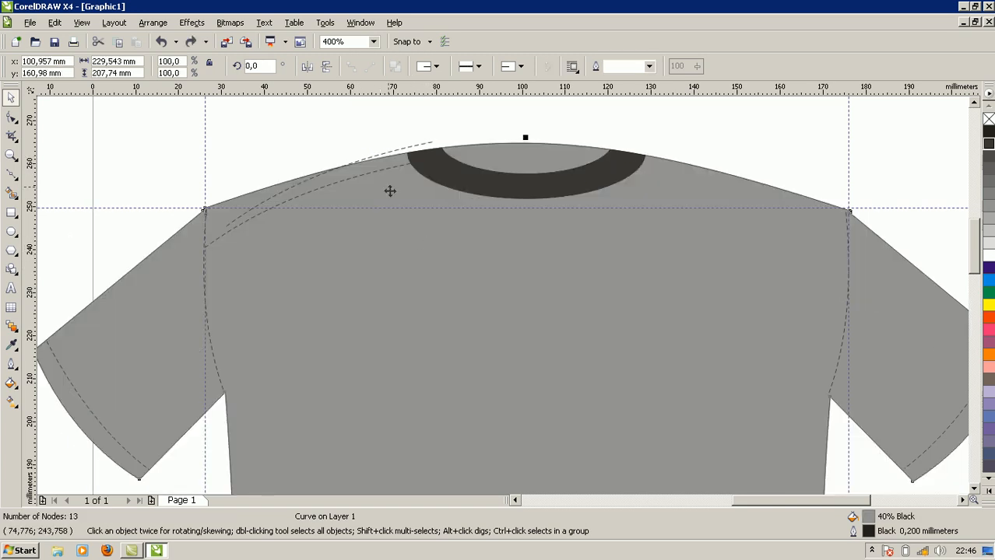
left_click(401, 151)
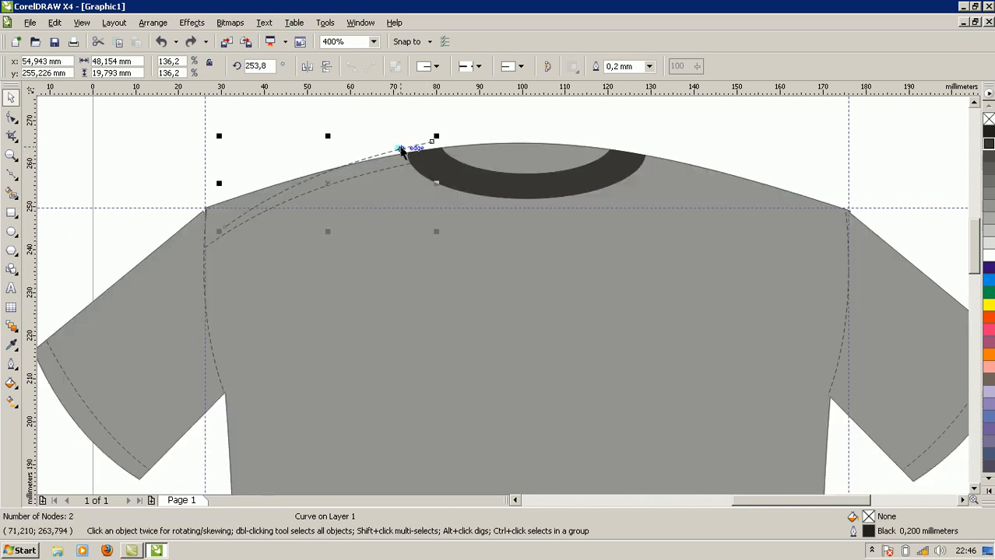
left_click_drag(416, 149, 520, 269)
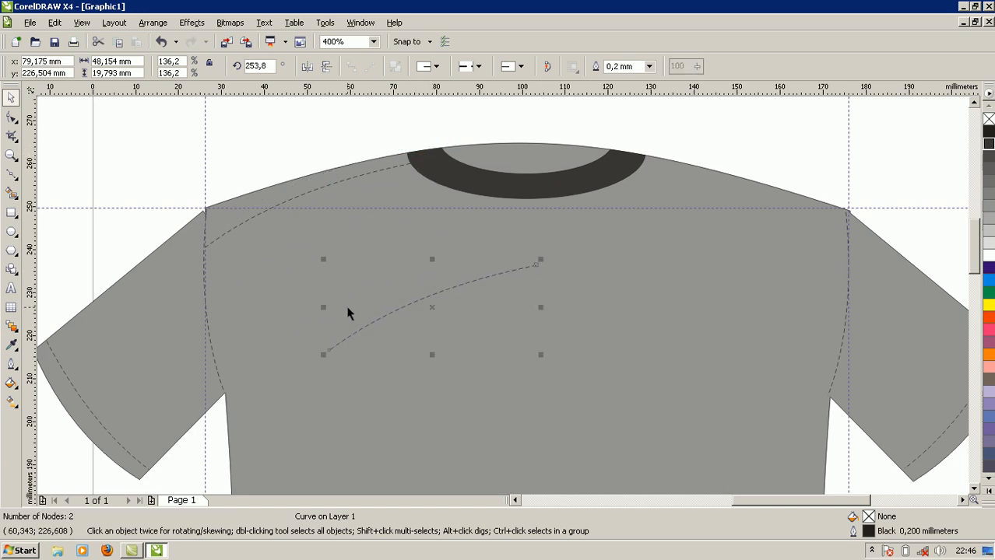
left_click_drag(323, 308, 589, 316)
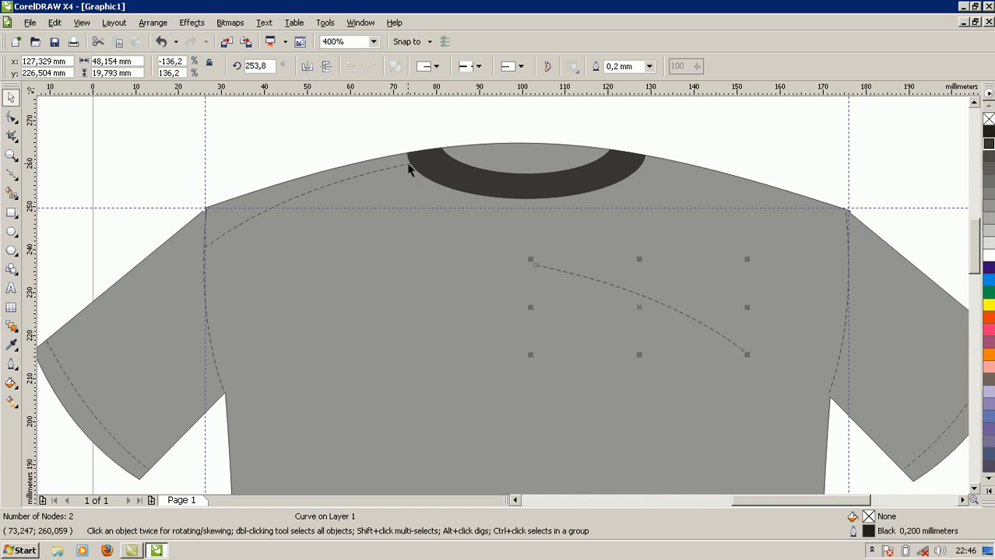
- Place the mirrored line between the collar and the right armhole seam using a horizontal guideline at the left line's collar end, then delete that guideline
left_click_drag(512, 95, 516, 163)
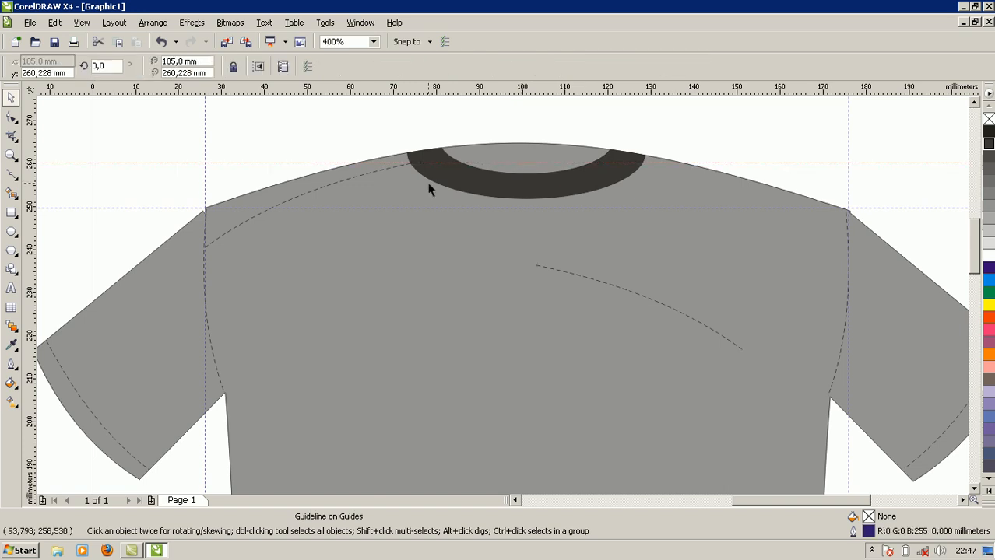
left_click(664, 304)
left_click_drag(666, 304, 777, 206)
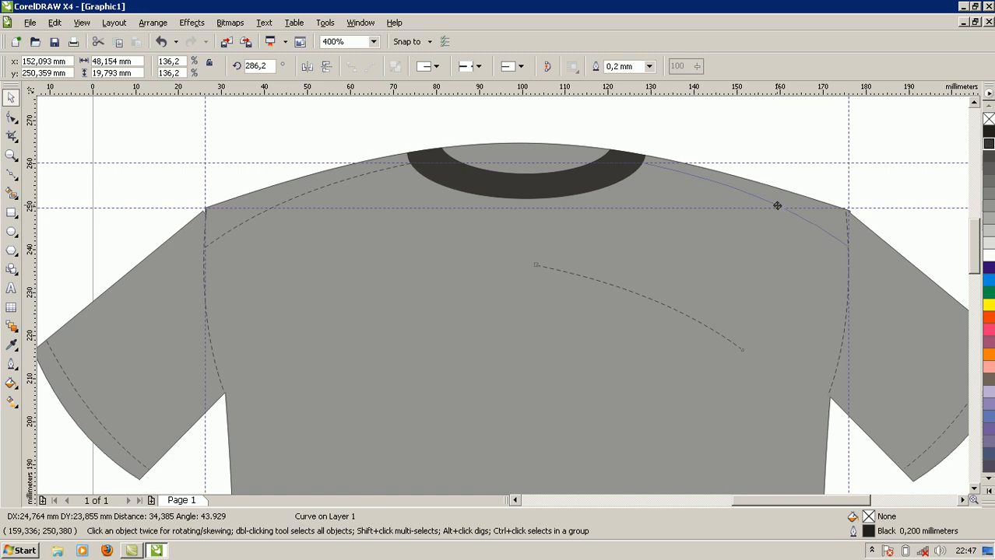
left_click_drag(777, 205, 776, 204)
left_click(789, 190)
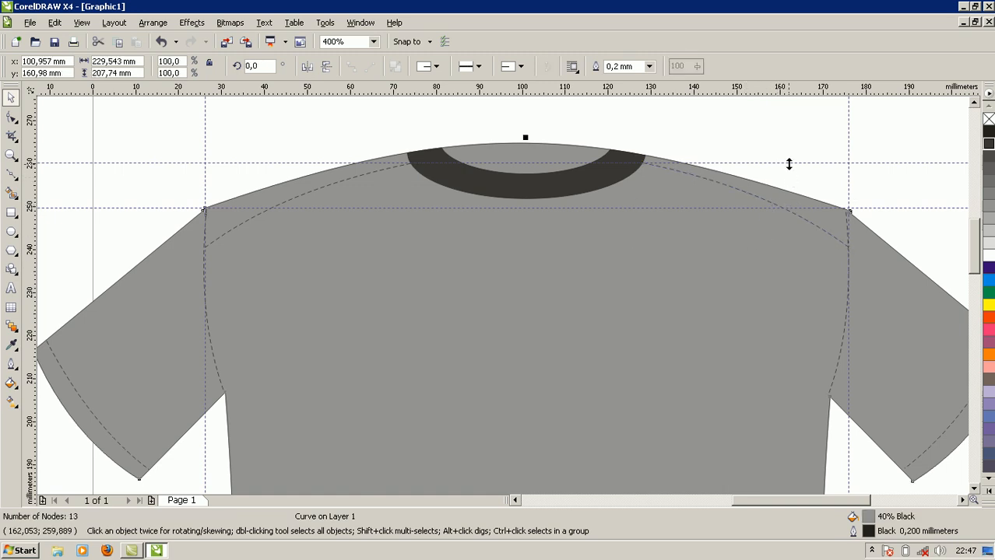
left_click(789, 164)
key("Delete")
- Duplicate the left cuff's seam line and move the copy down to the lower body just above the hem
scroll(682, 378, "down", 1)
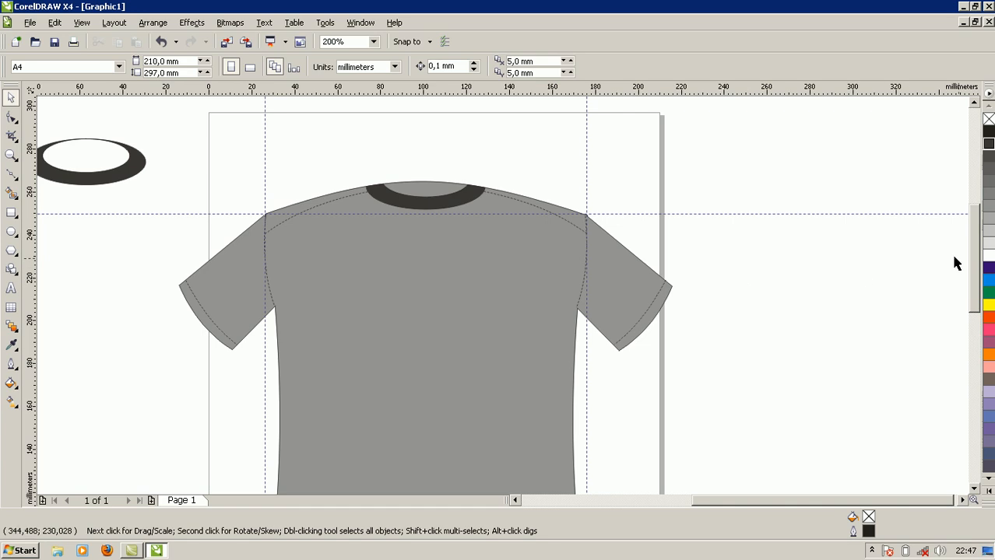
left_click_drag(973, 268, 979, 332)
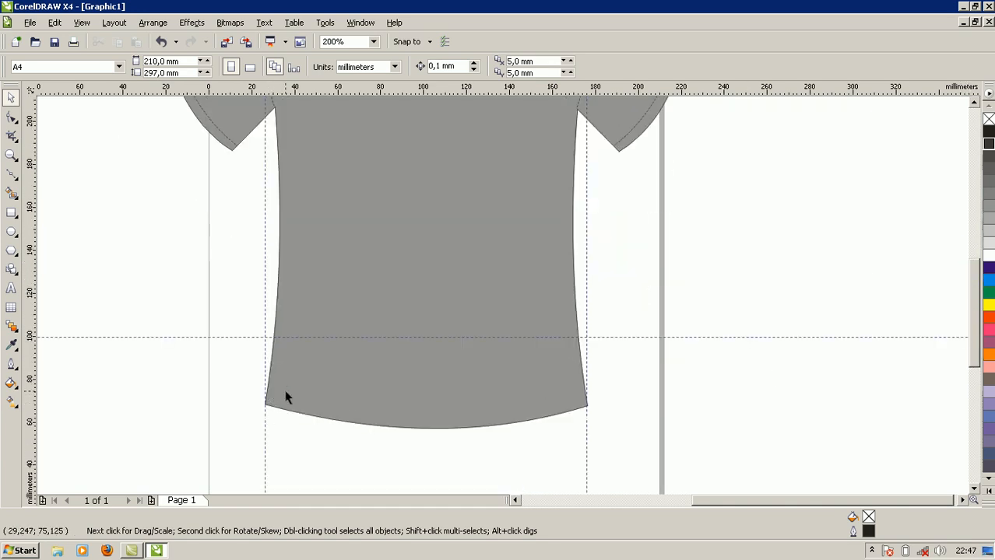
left_click(227, 139)
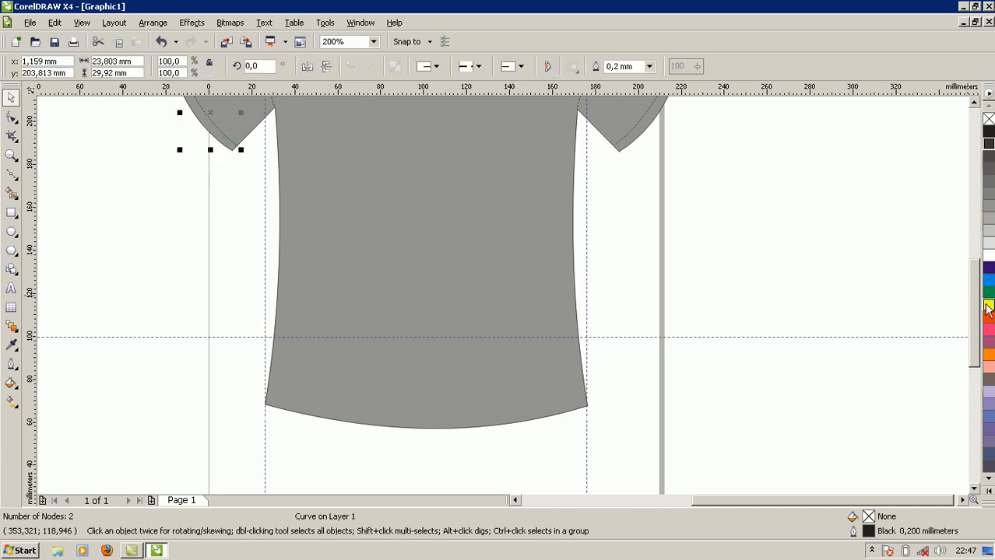
scroll(973, 327, "up", 3)
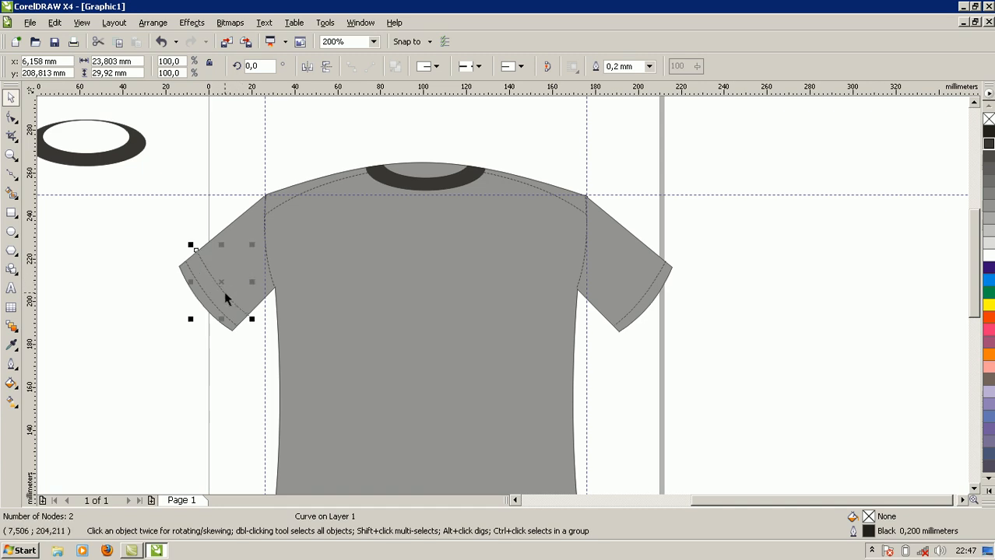
left_click_drag(224, 292, 399, 361)
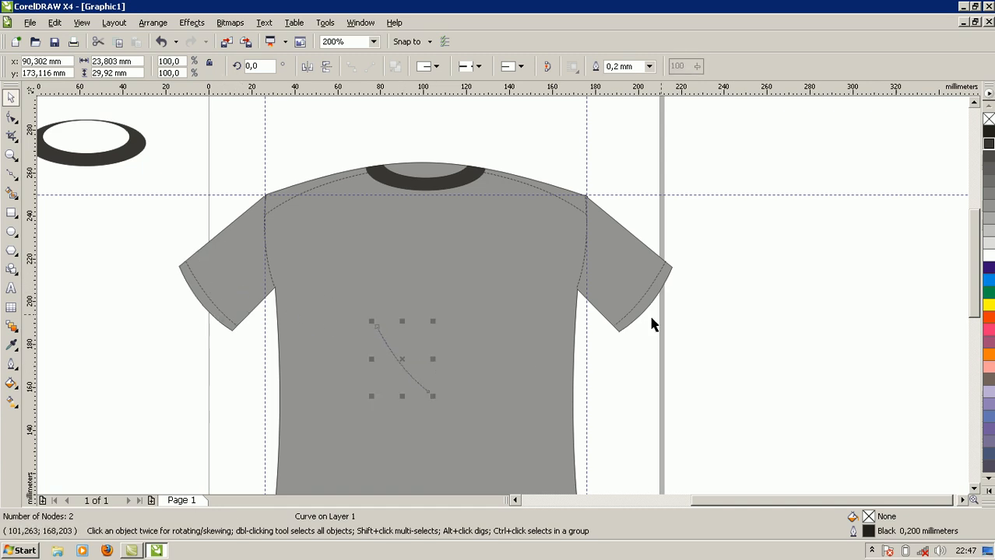
scroll(973, 327, "down", 2)
scroll(982, 326, "down", 1)
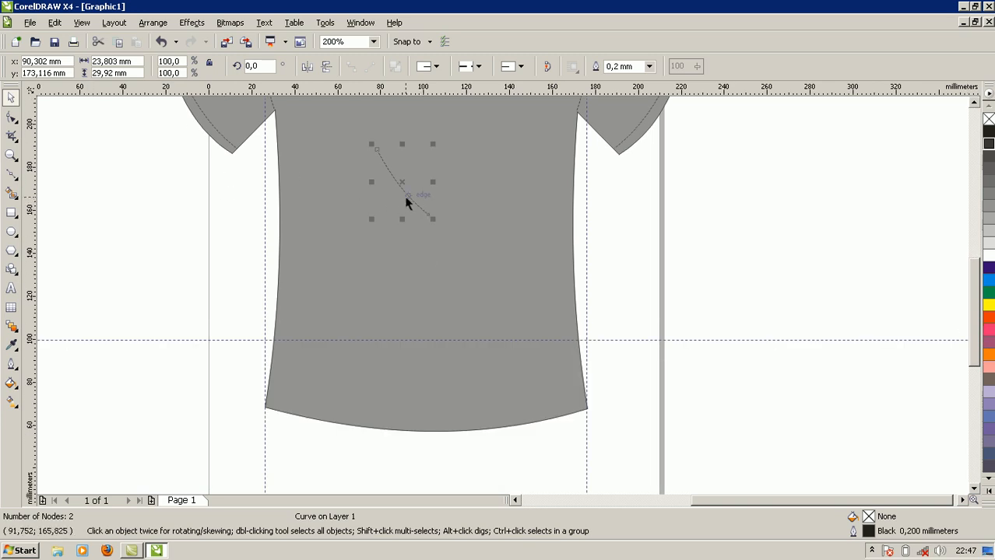
left_click_drag(405, 194, 417, 385)
- Rotate the copied line to 50.3° and enlarge it to about 146 mm wide so that it spans the shirt just above the hem
left_click(413, 382)
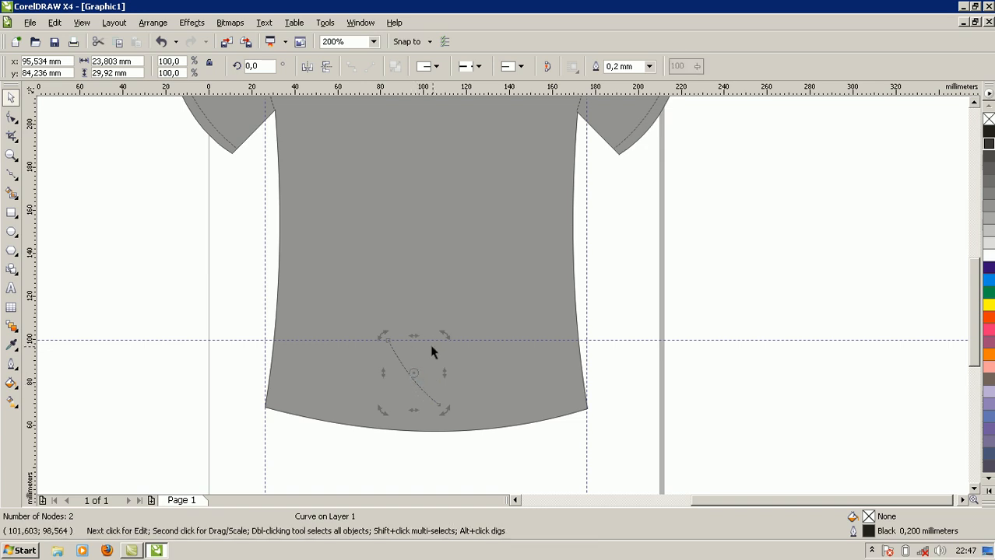
left_click_drag(448, 336, 402, 314)
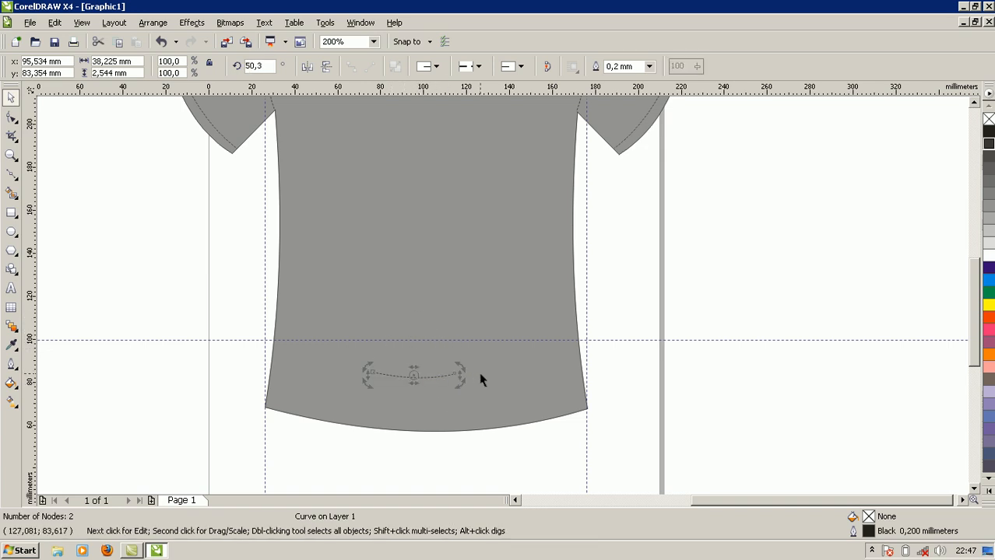
left_click(425, 379)
left_click_drag(437, 378, 670, 361)
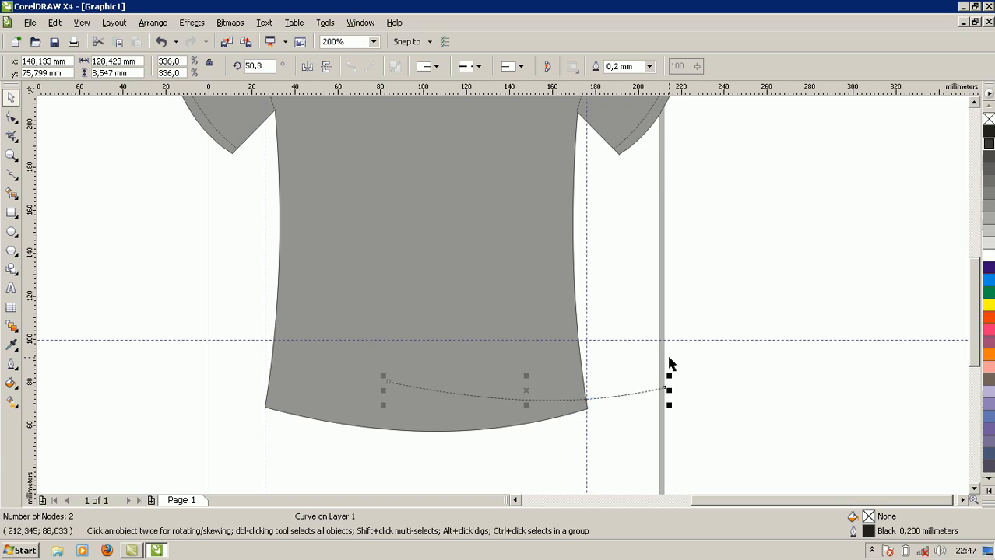
left_click_drag(555, 399, 436, 408)
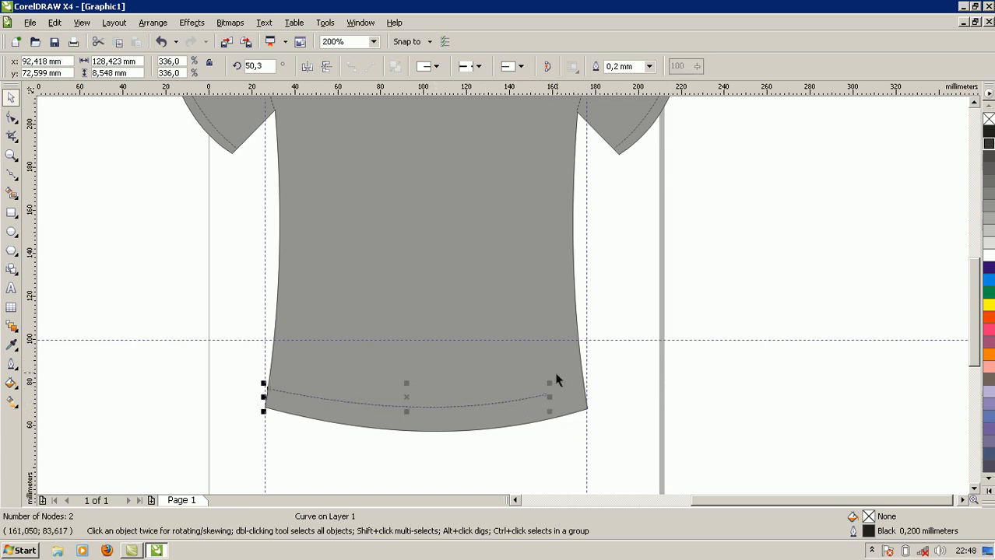
left_click_drag(550, 383, 587, 378)
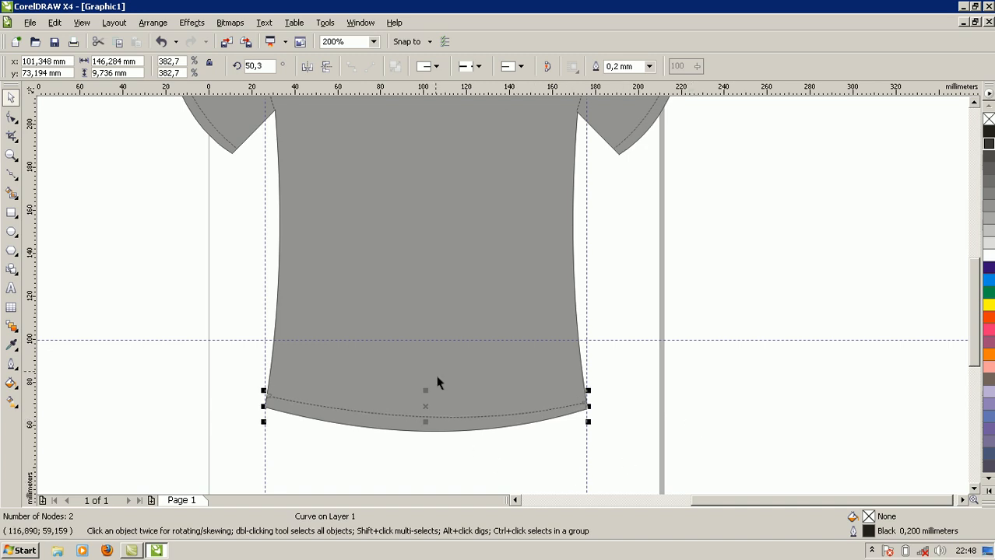
- Fine-tune the hem seam line's rotation to 51.5° so that it runs parallel to the hem and its right end fits the side edge
left_click(456, 418)
mouse_move(590, 390)
left_mouse_down()
mouse_move(593, 399)
mouse_move(589, 393)
left_mouse_up()
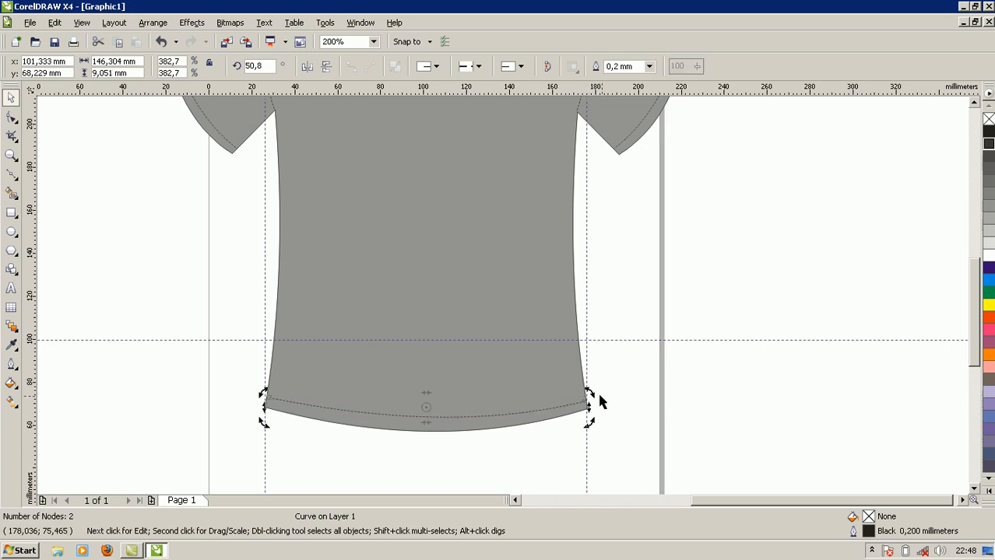
left_click(524, 412)
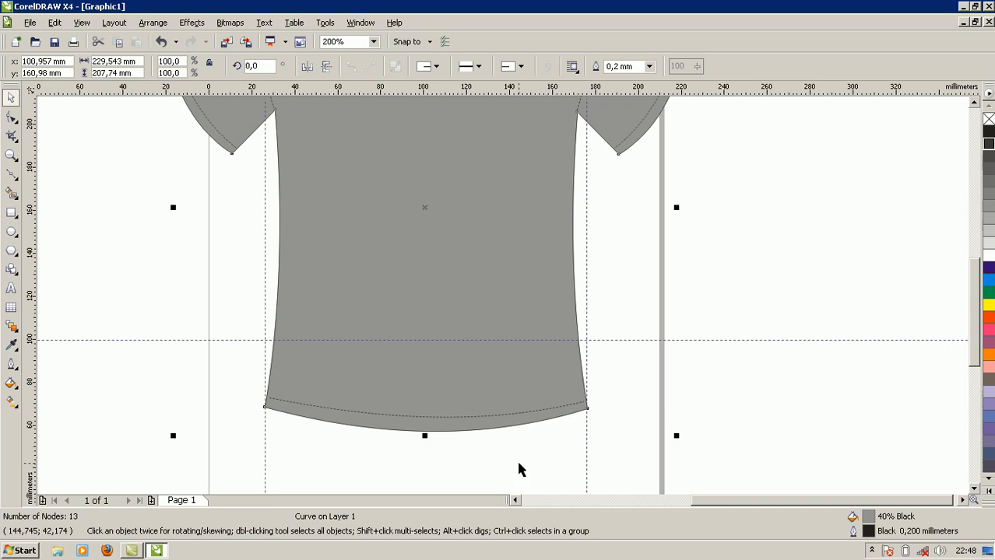
left_click(498, 413)
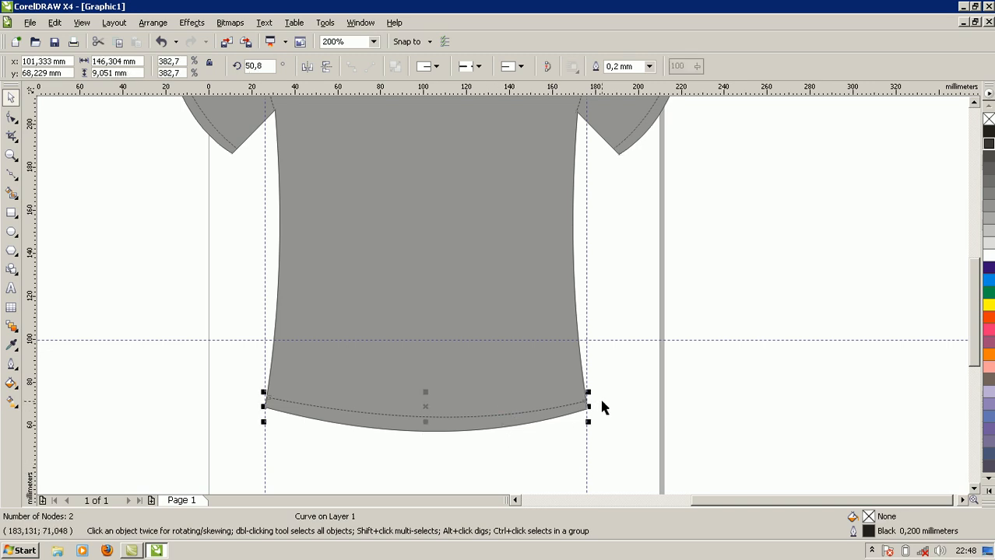
left_click(500, 413)
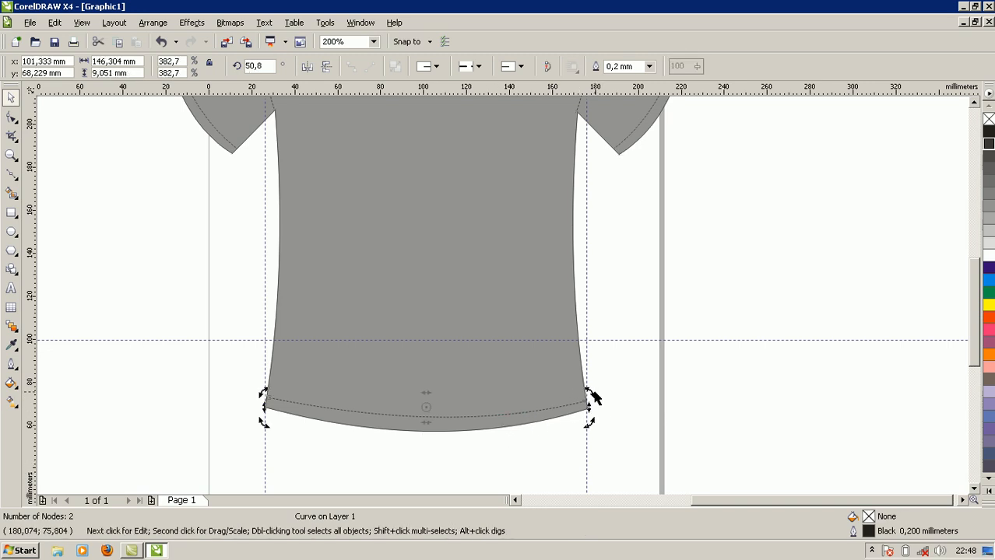
left_click_drag(590, 394, 590, 395)
scroll(590, 397, "up", 1)
left_click_drag(532, 268, 533, 266)
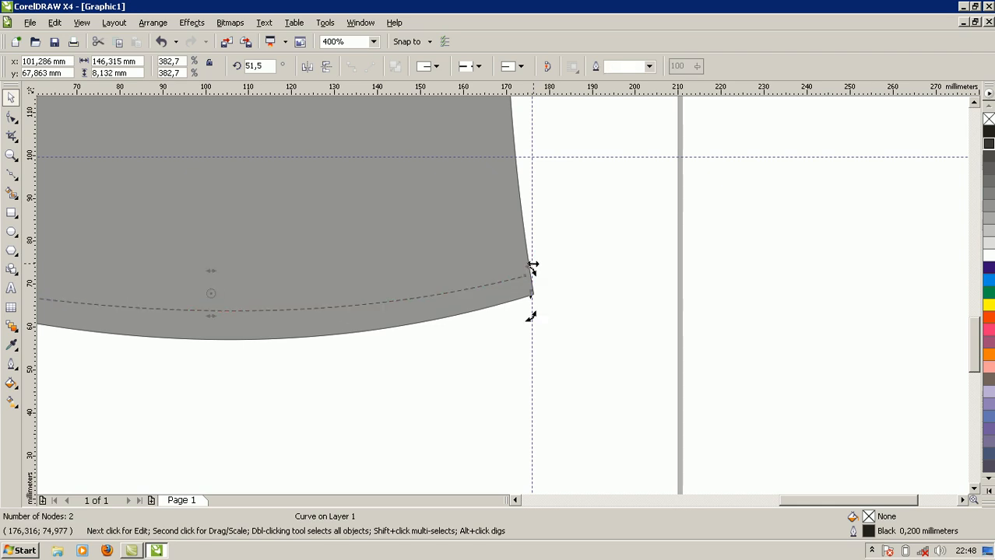
- Undo the hem seam line's last rotation and reselect the line
left_click(494, 337)
scroll(457, 377, "down", 1)
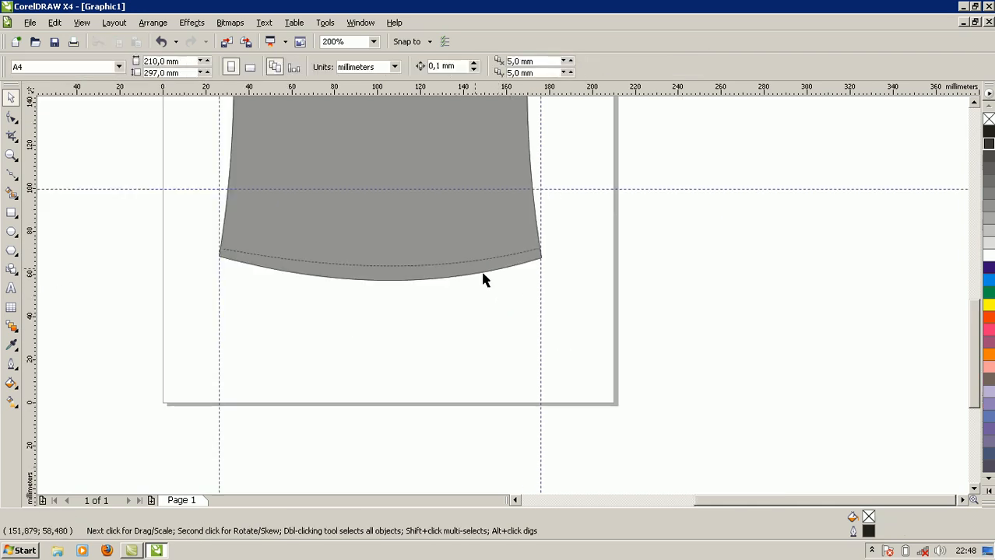
left_click(274, 243)
left_click(459, 317)
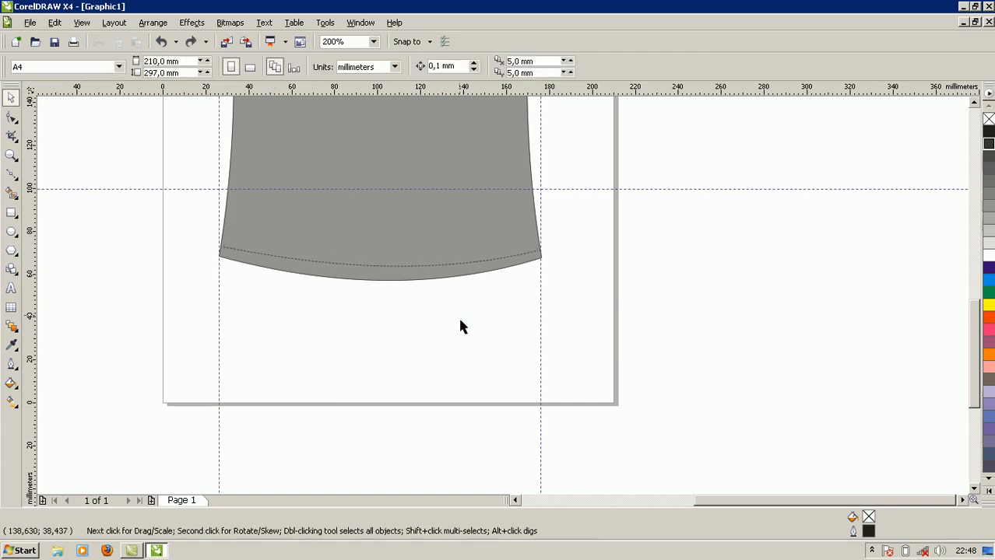
left_click(421, 269)
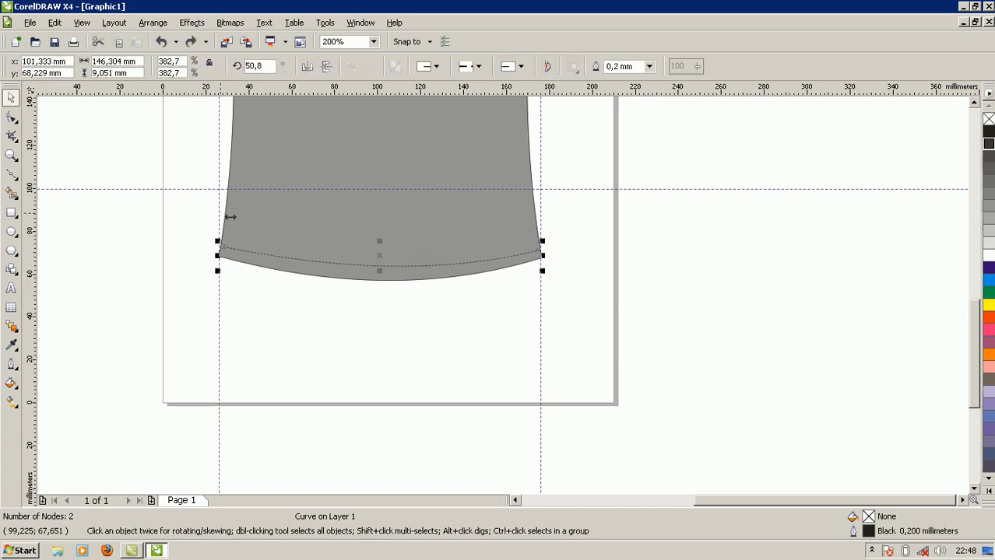
- Move the hem seam line's right end node about 2 mm up and outward with the Shape tool so that it meets the shirt's side edge
left_click(11, 120)
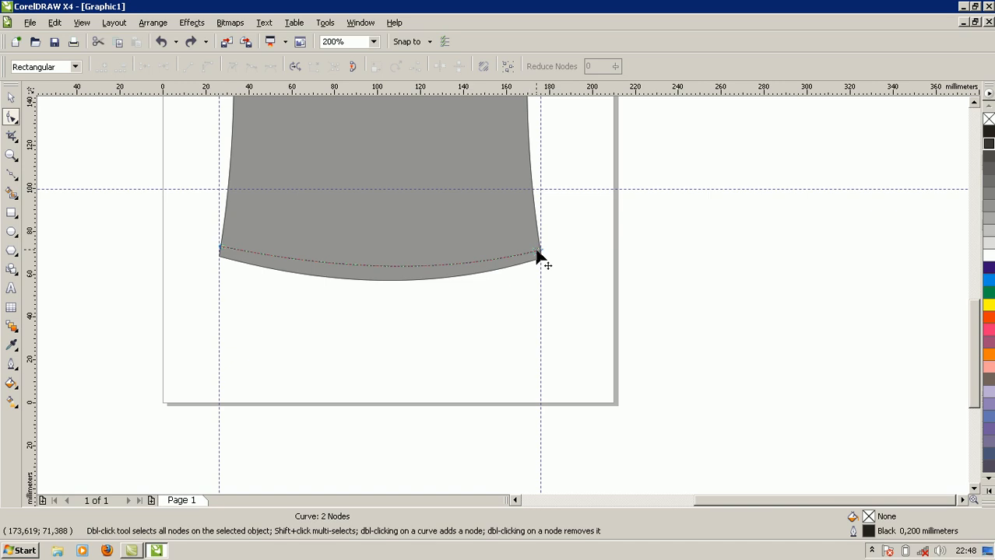
scroll(538, 257, "up", 1)
left_click(506, 299)
left_click_drag(506, 298, 508, 287)
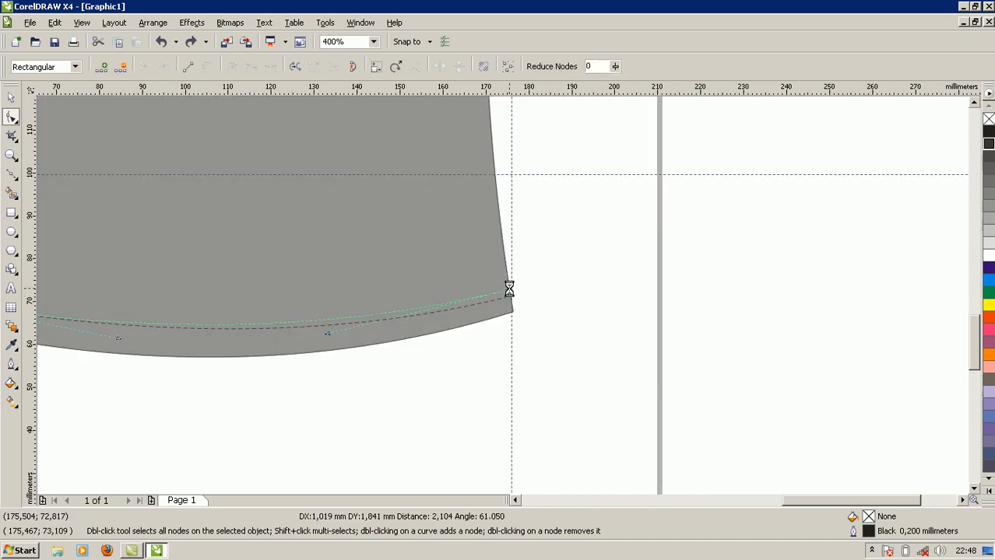
left_click(385, 403)
scroll(503, 296, "down", 1)
scroll(502, 296, "up", 1)
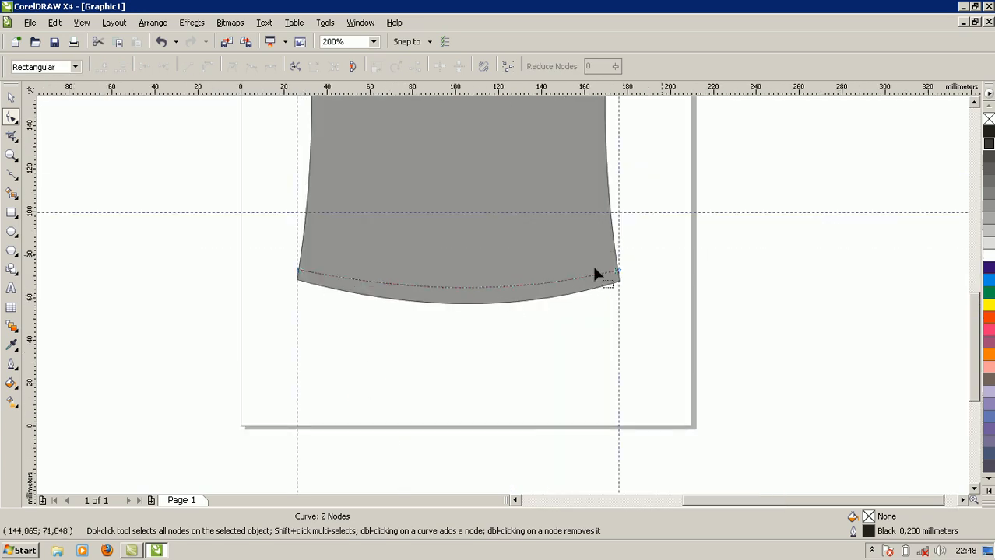
left_click_drag(974, 368, 959, 311)
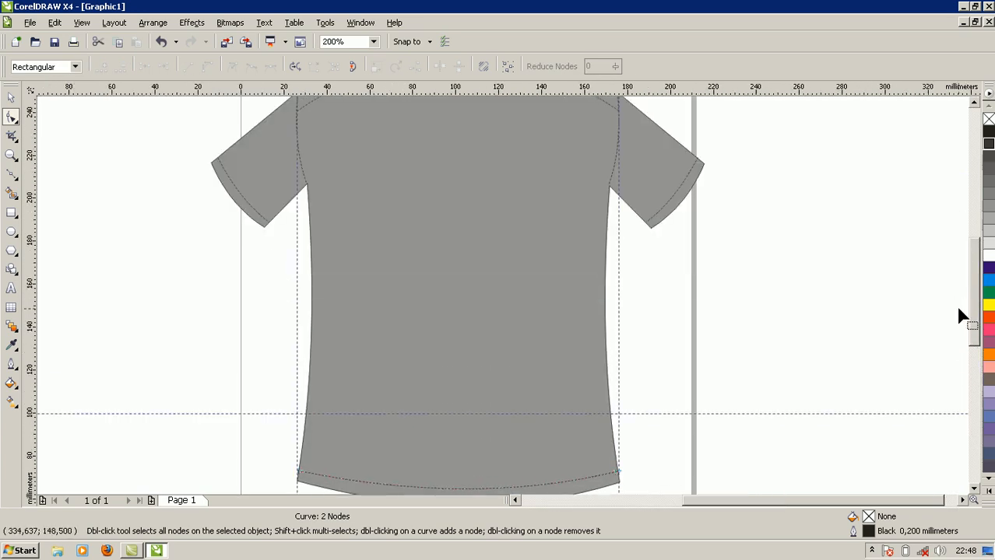
scroll(725, 364, "down", 1)
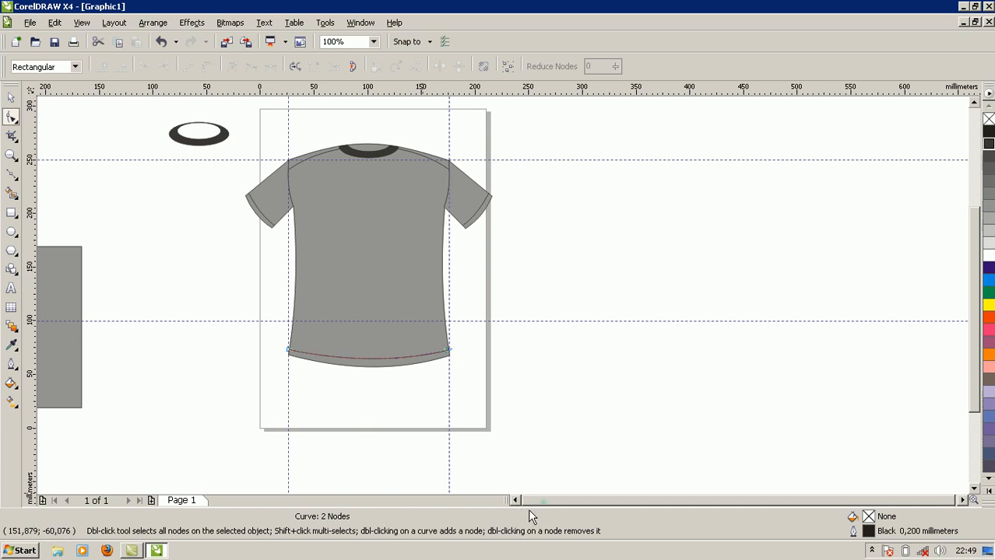
- Delete the leftover gray square and the spare elliptical collar ring lying beside the page
left_click(66, 301)
left_click(11, 97)
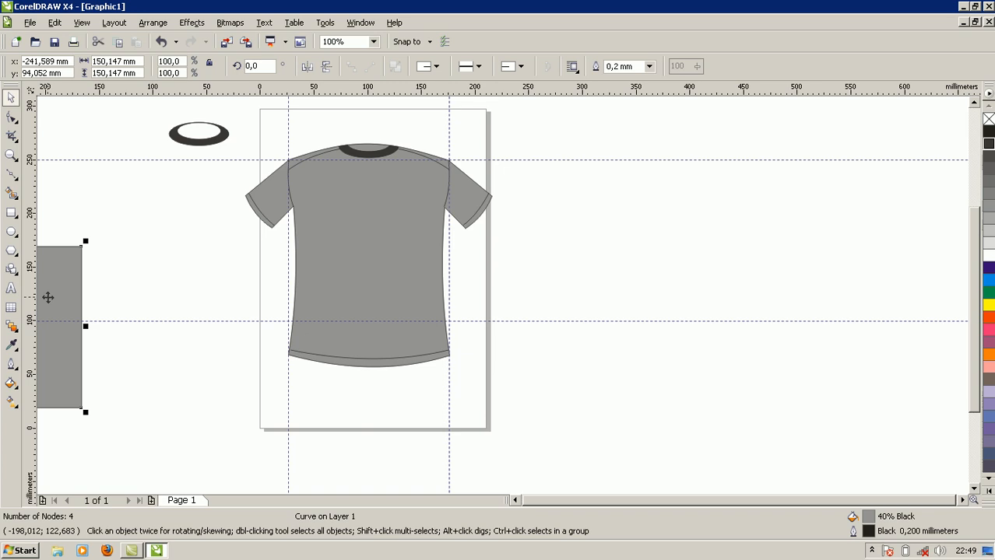
key("Delete")
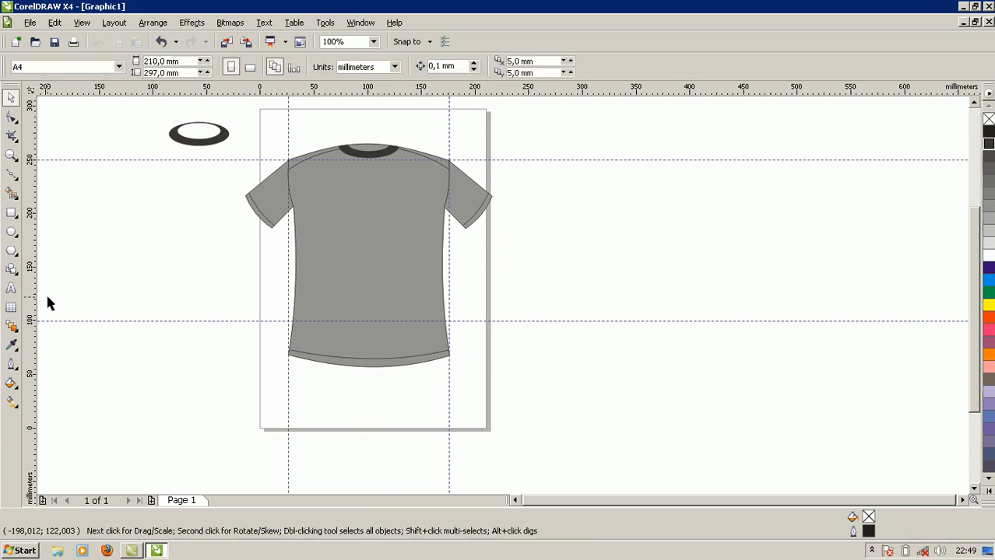
left_click(196, 134)
key("Delete")
- Delete the two horizontal and two vertical guidelines that cross the T-shirt
left_click(190, 160)
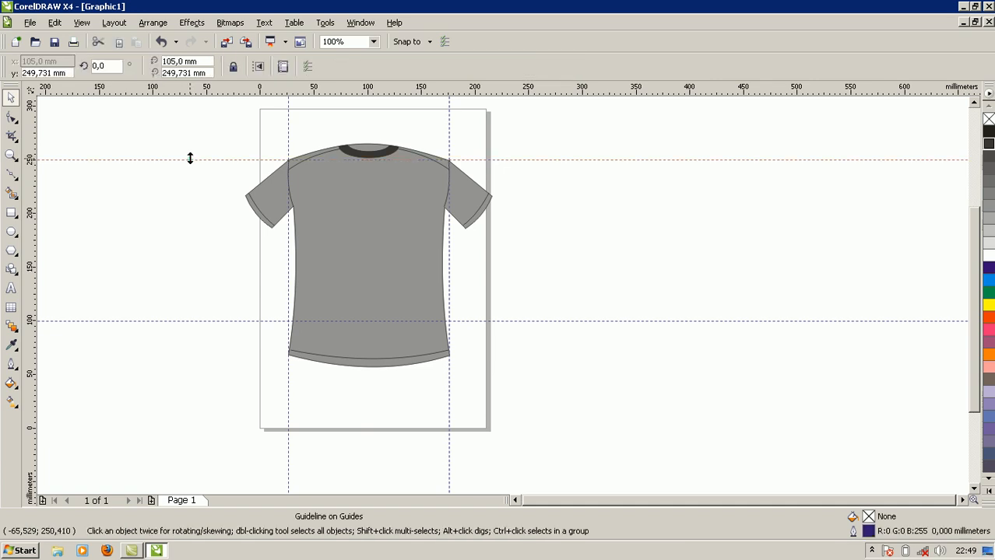
key("Delete")
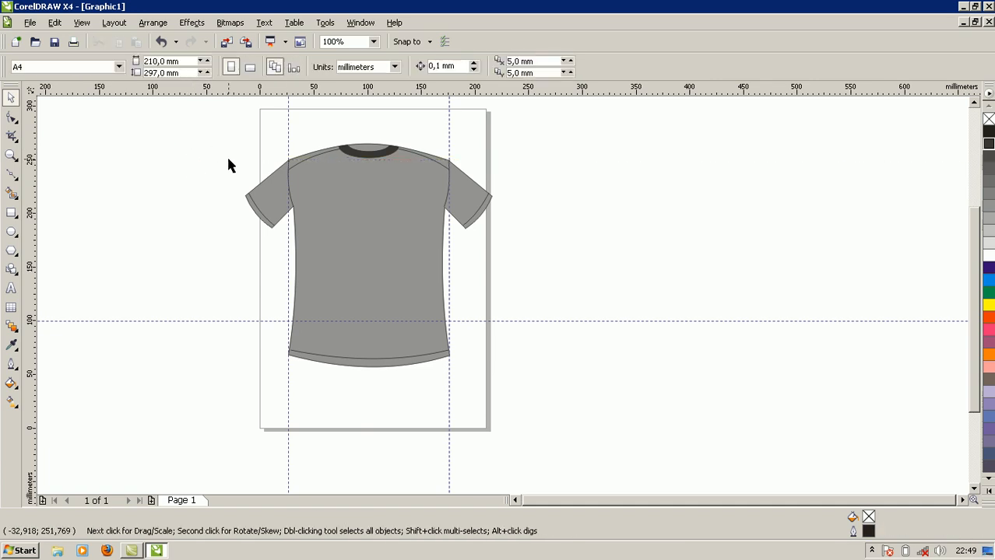
left_click(289, 126)
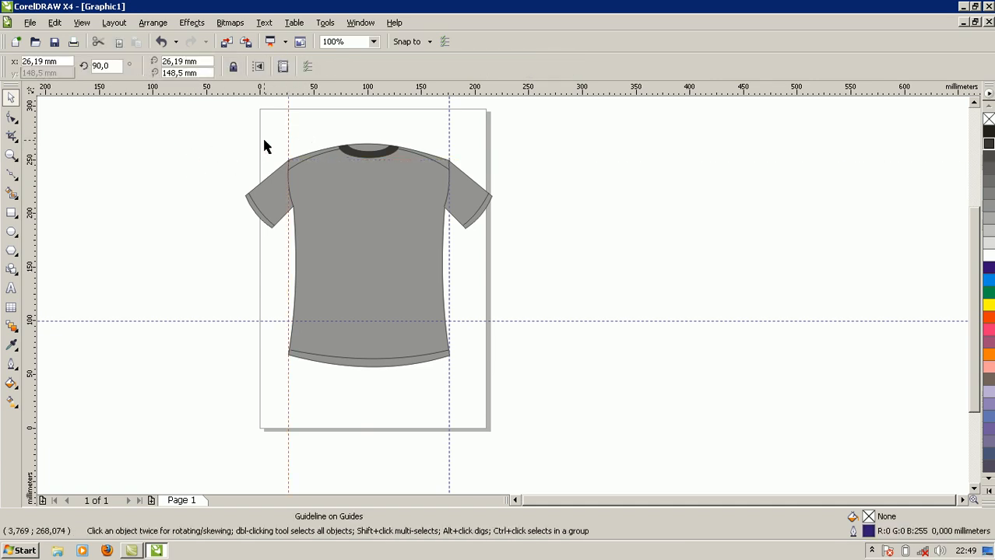
key("Delete")
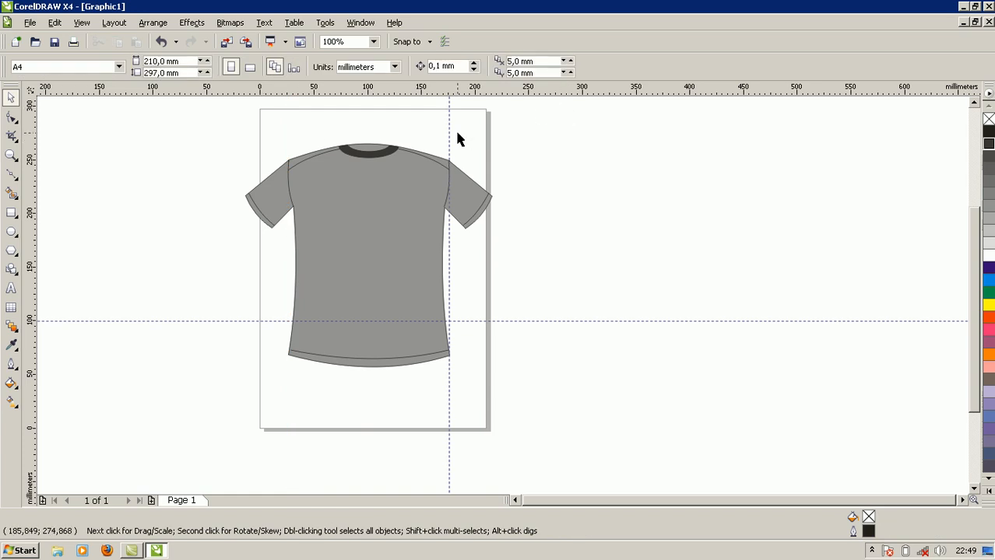
left_click(450, 136)
key("Delete")
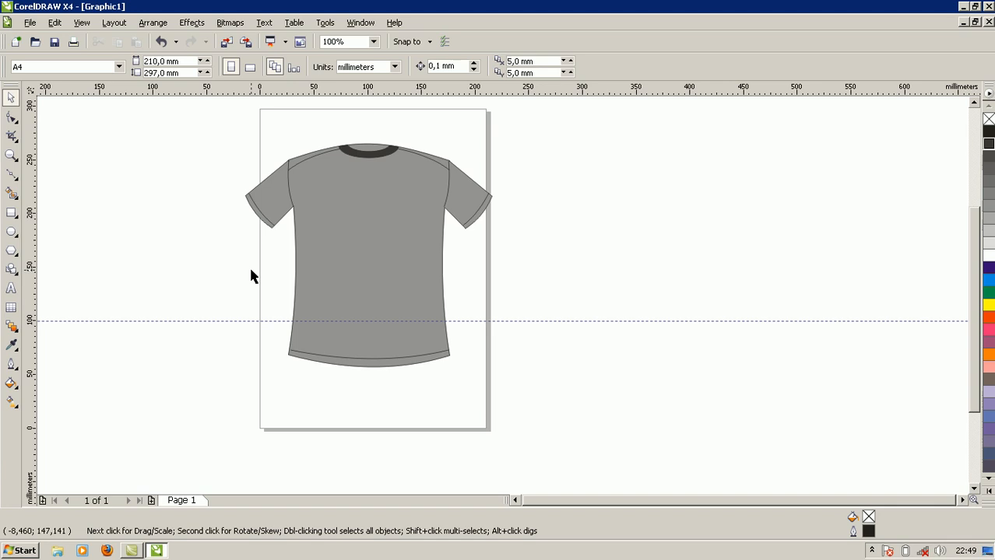
left_click(147, 322)
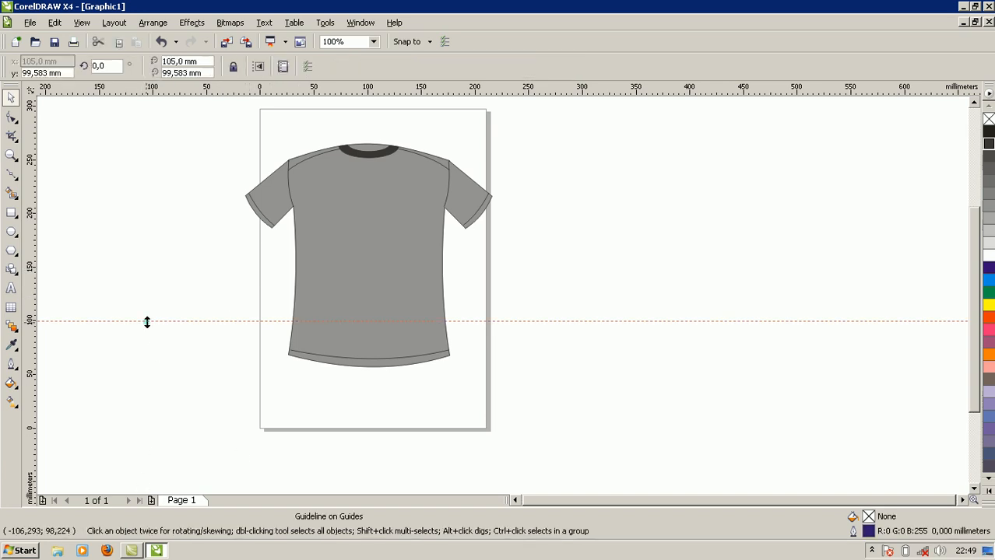
key("Delete")
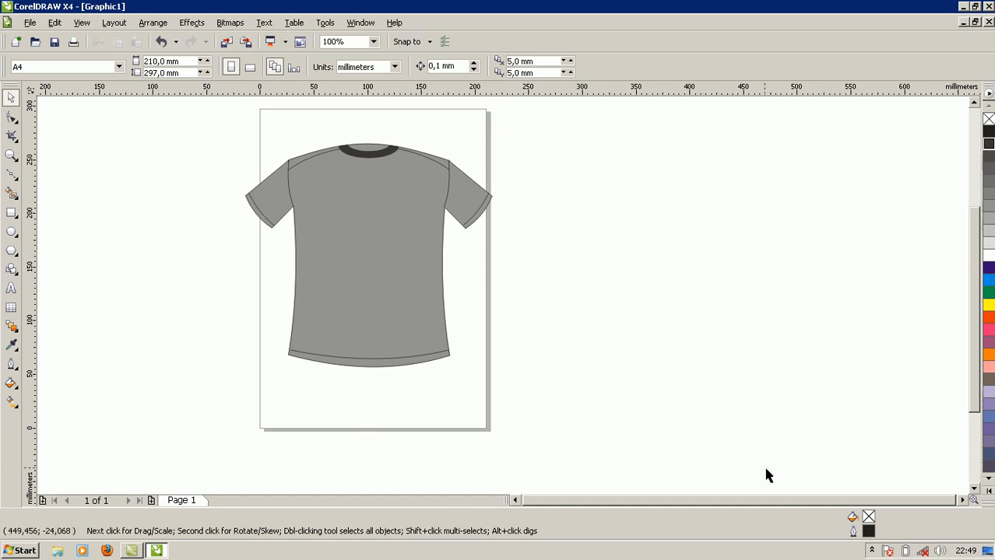
left_click(871, 551)
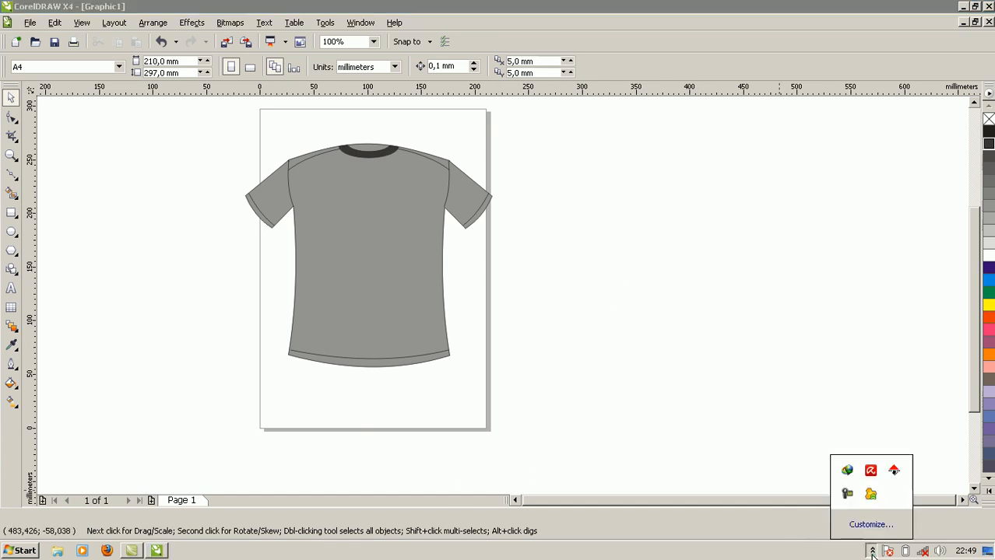
left_click(847, 496)
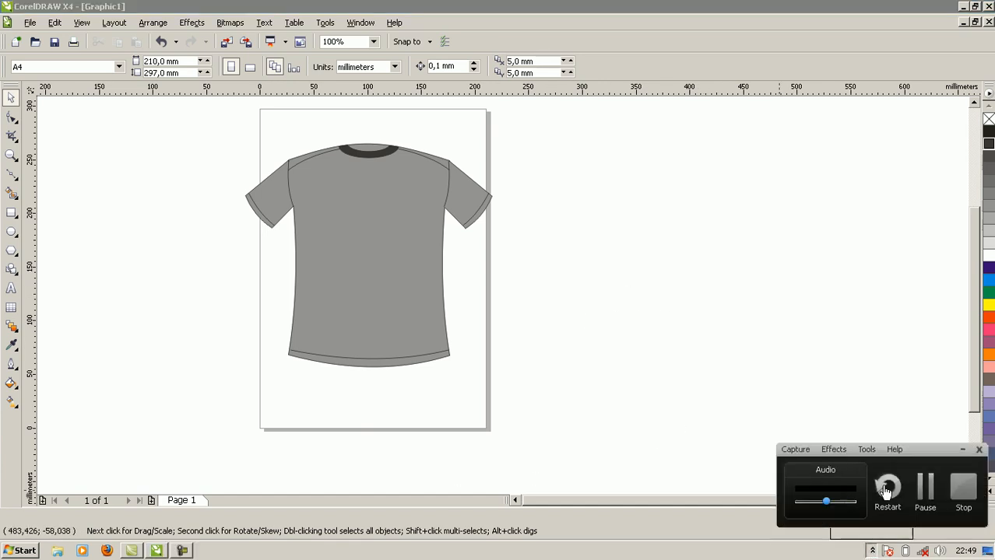